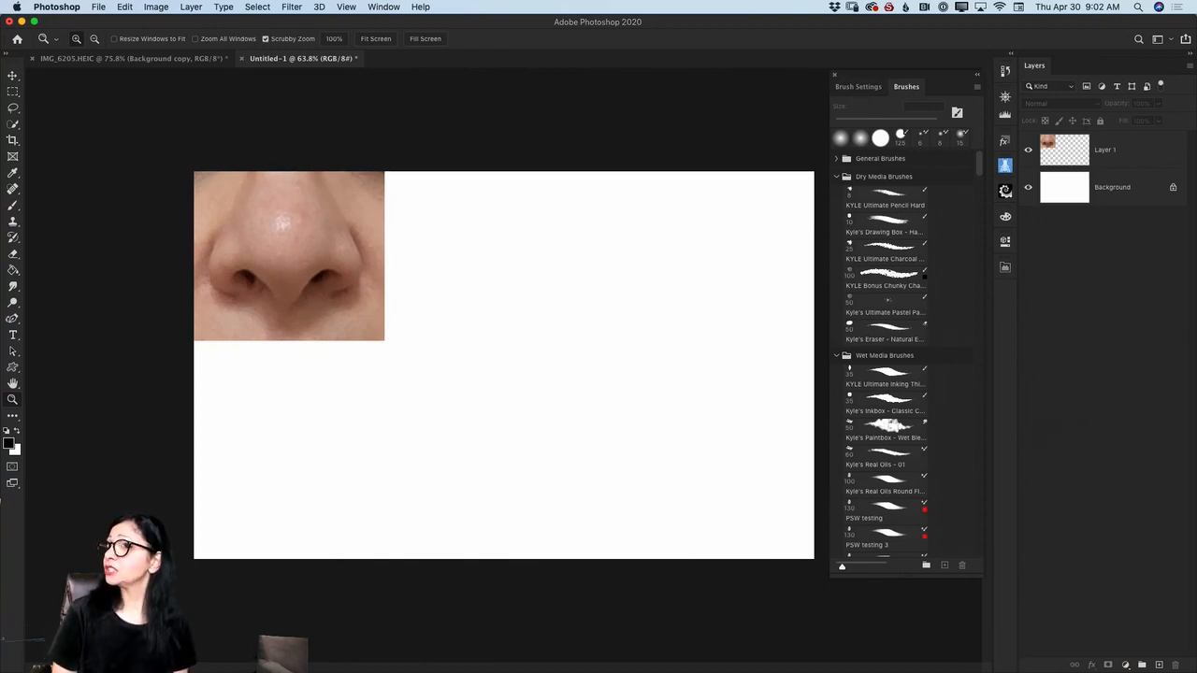
pyautogui.press('super+Tab')
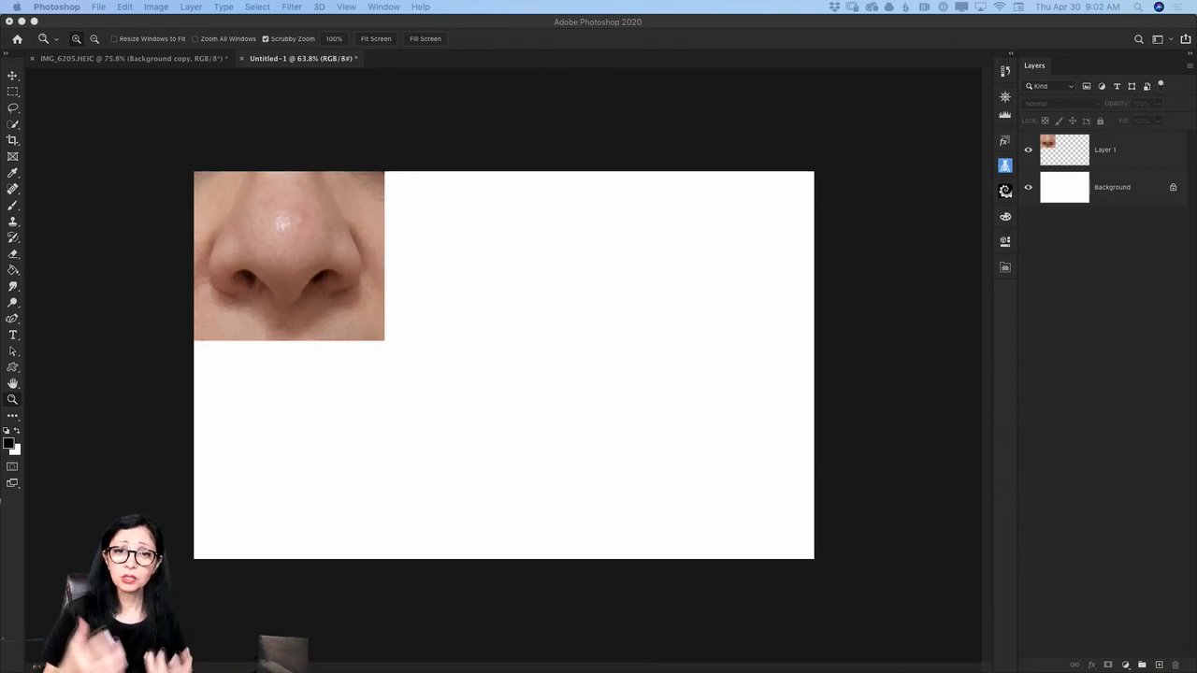
pyautogui.click(819, 371)
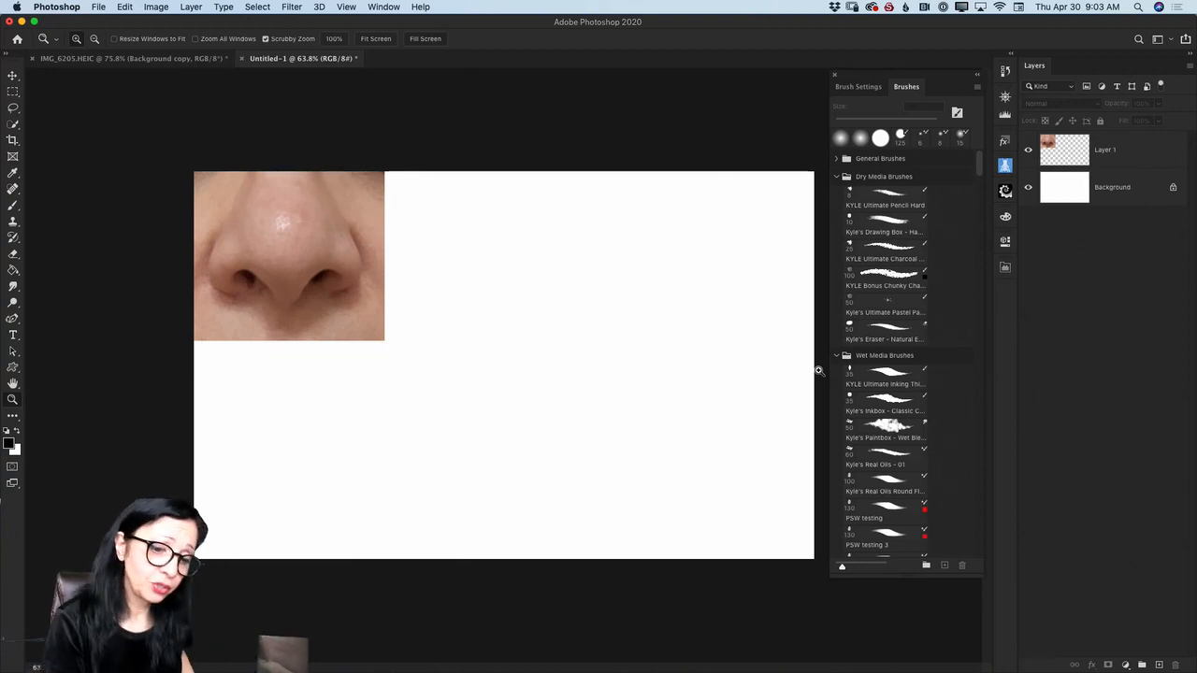
# - Create a new layer above the nose photo and name it Sketch
pyautogui.click(1158, 664)
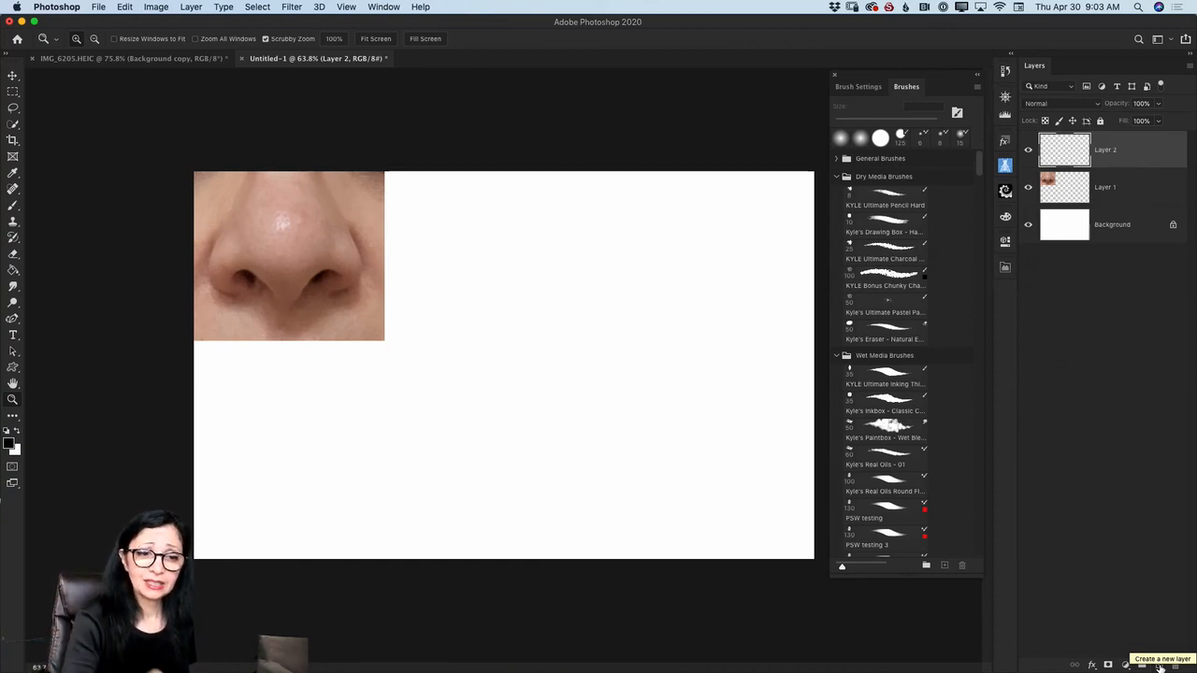
pyautogui.doubleClick(1107, 150)
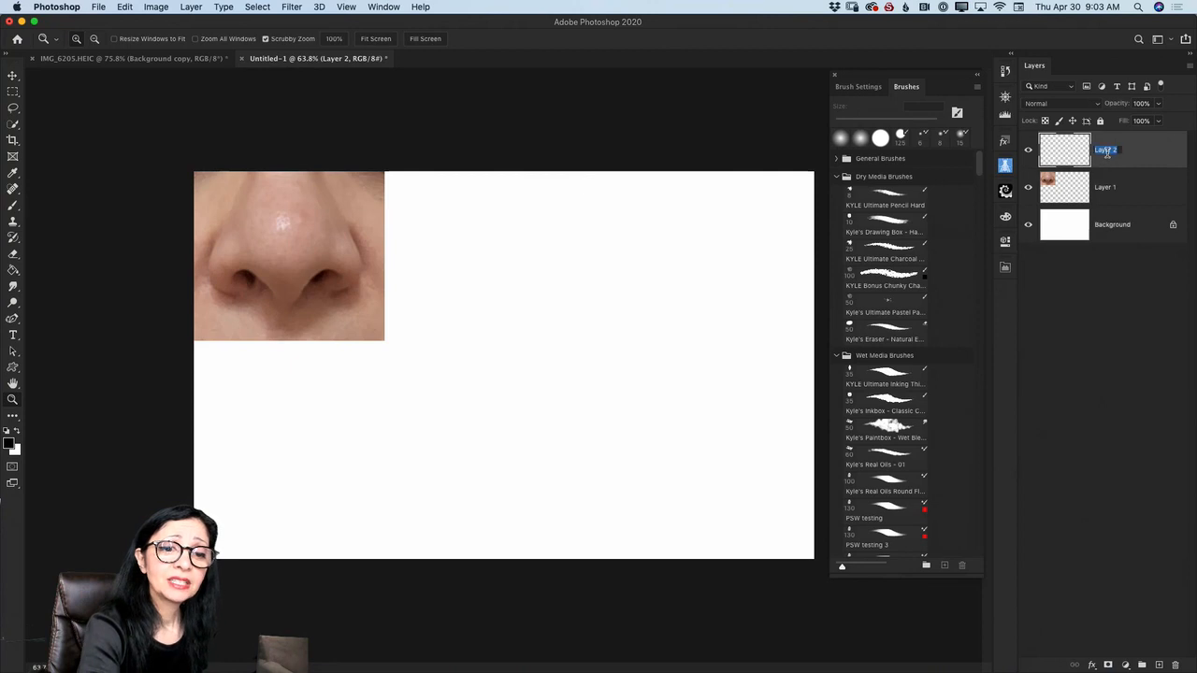
pyautogui.write('Sketch')
pyautogui.press('Return')
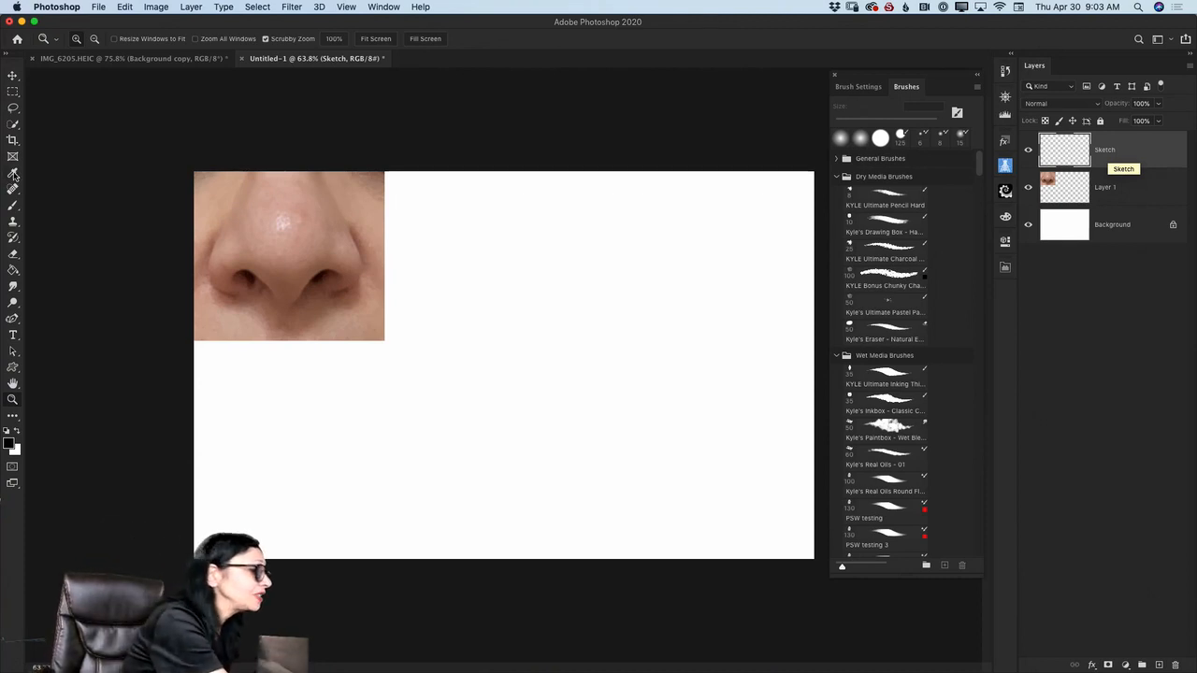
# - Choose the Soft Round Pressure Opacity preset from the General Brushes for the Brush tool
pyautogui.click(13, 204)
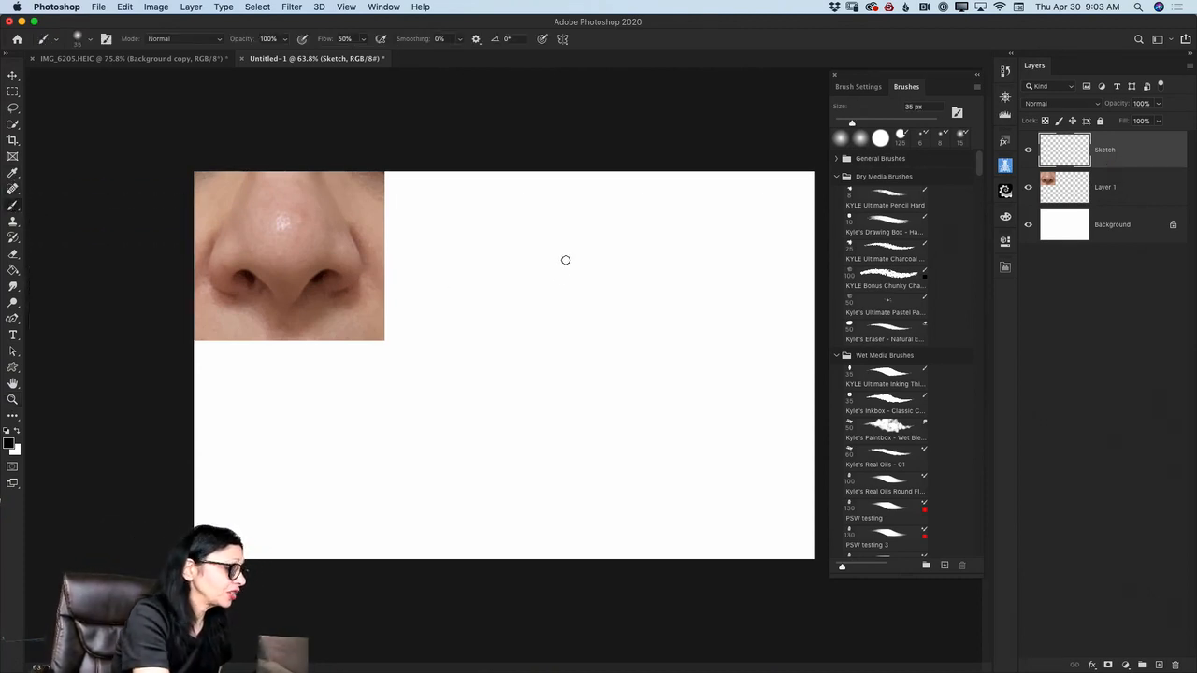
pyautogui.click(978, 247)
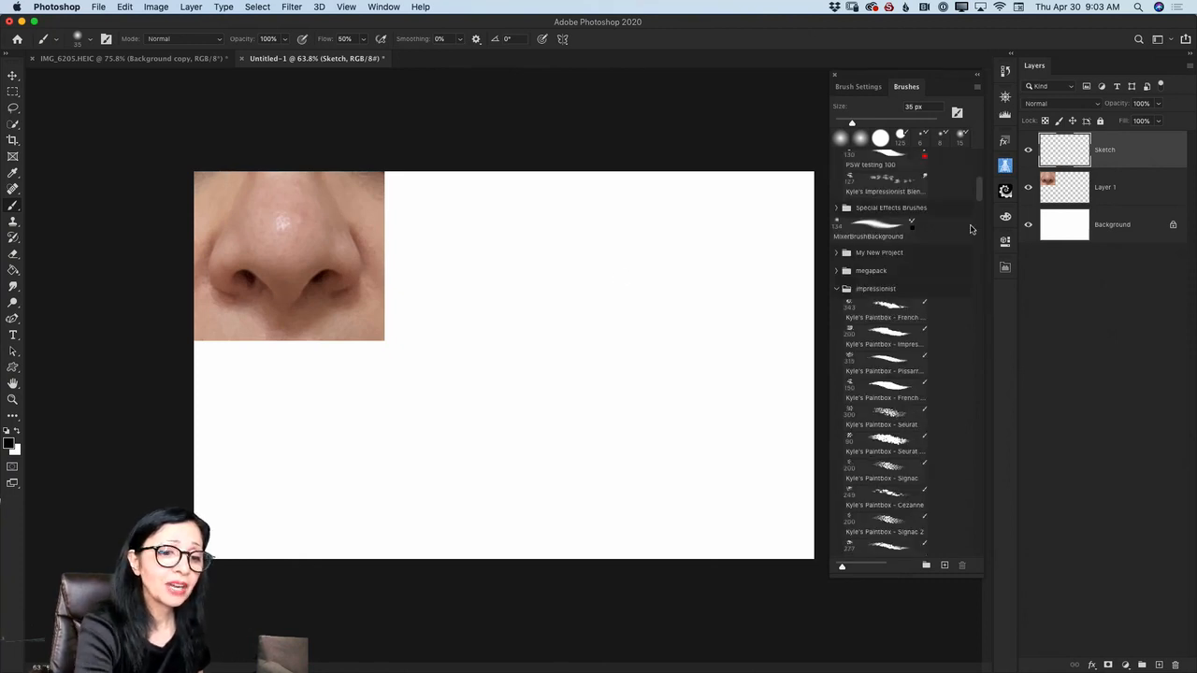
pyautogui.moveTo(978, 191); pyautogui.dragTo(974, 140)
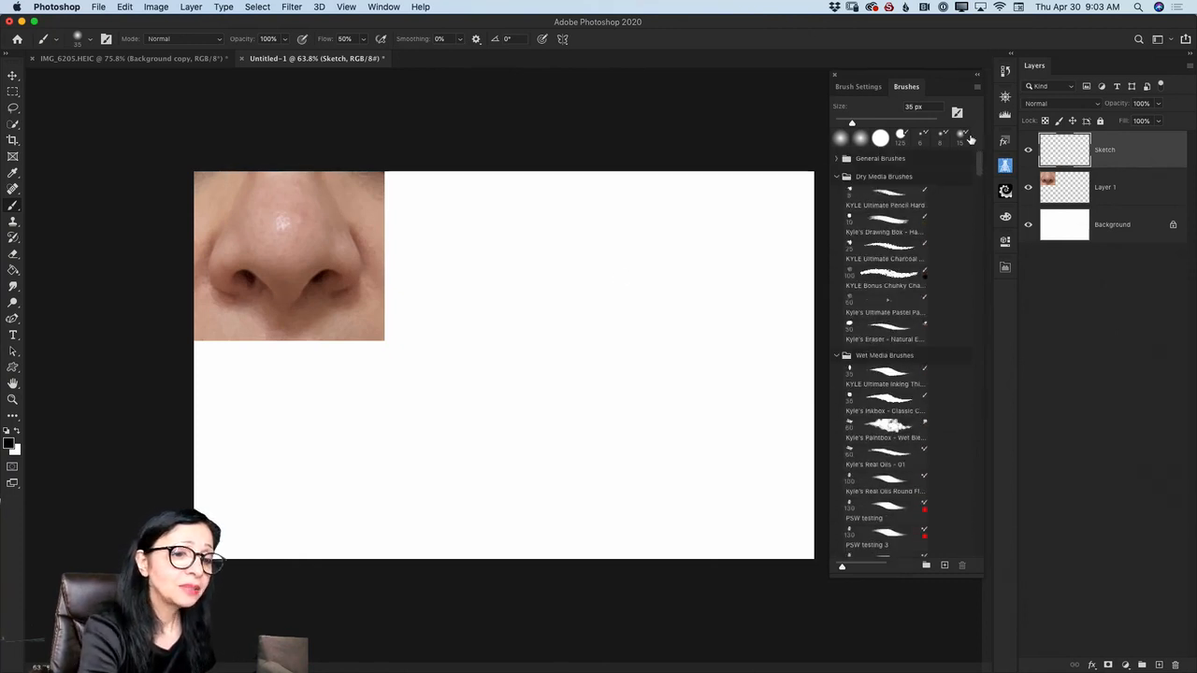
pyautogui.click(835, 159)
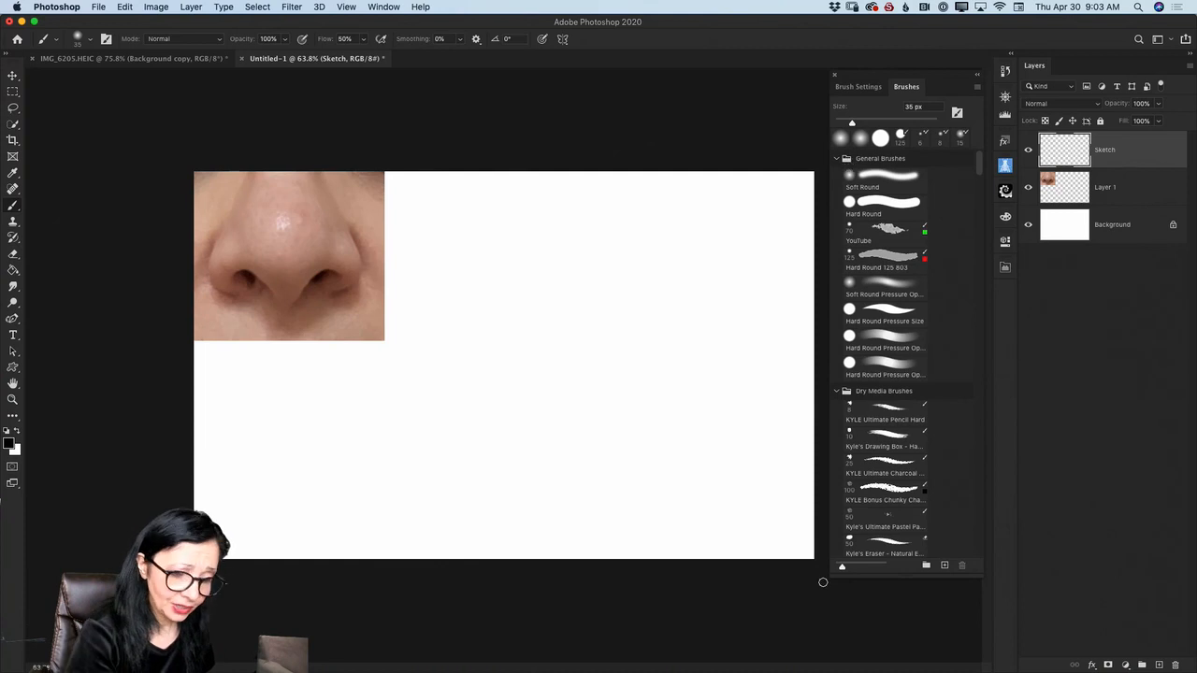
pyautogui.moveTo(829, 577)
pyautogui.mouseDown()
pyautogui.moveTo(594, 581)
pyautogui.moveTo(603, 587)
pyautogui.mouseUp()
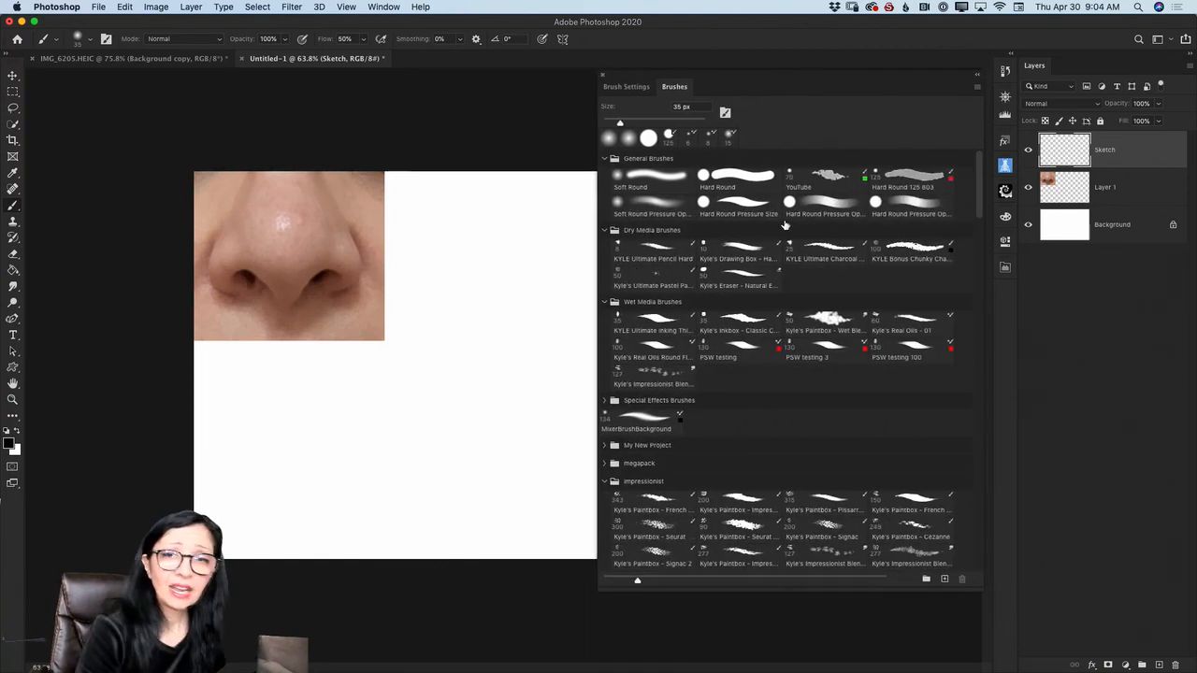
pyautogui.click(665, 207)
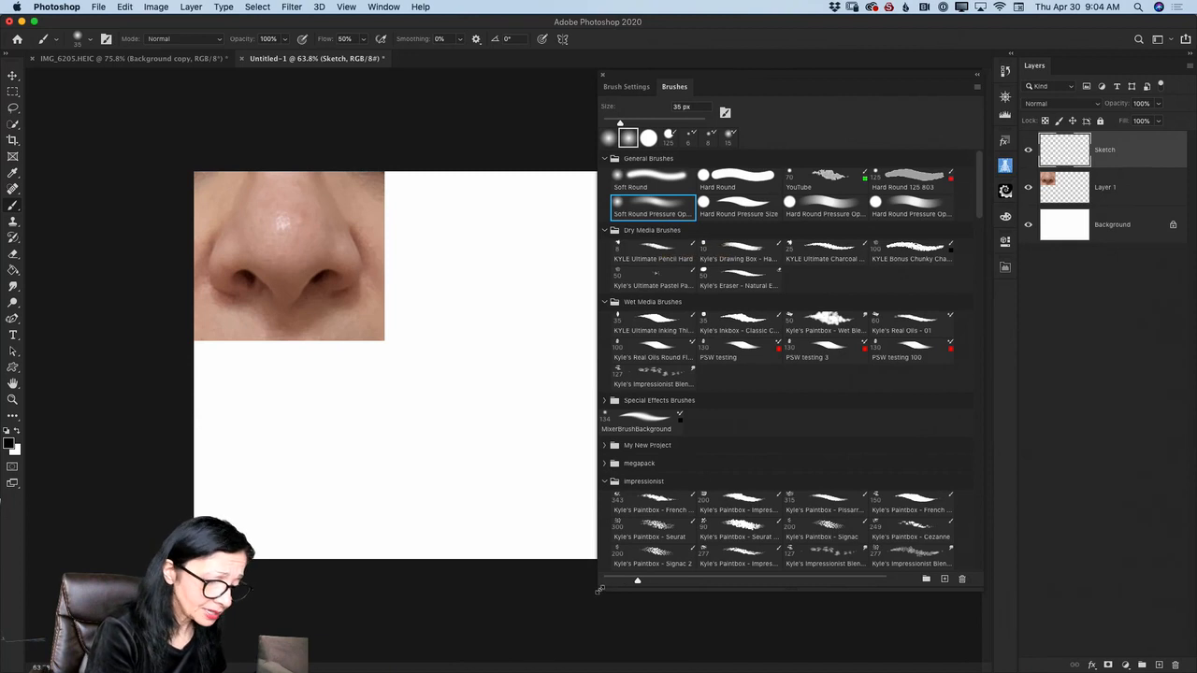
pyautogui.moveTo(600, 590); pyautogui.dragTo(846, 567)
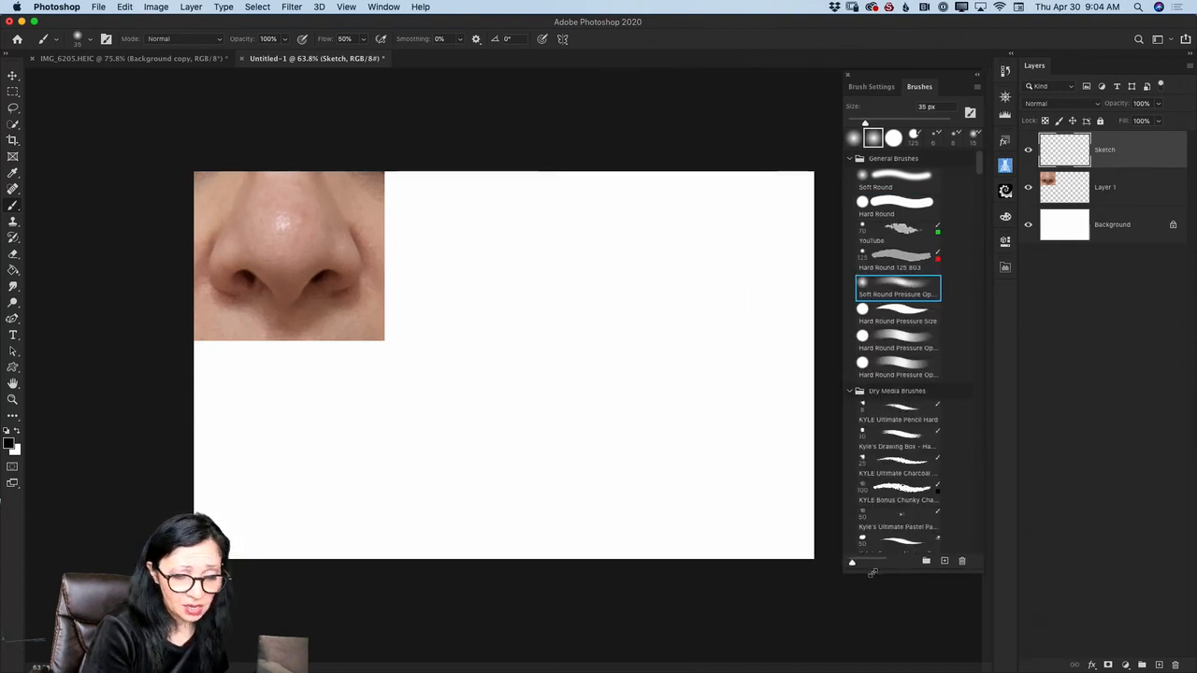
# - Set the foreground color to mid gray 676767 and the brush size to 15 px
pyautogui.click(8, 443)
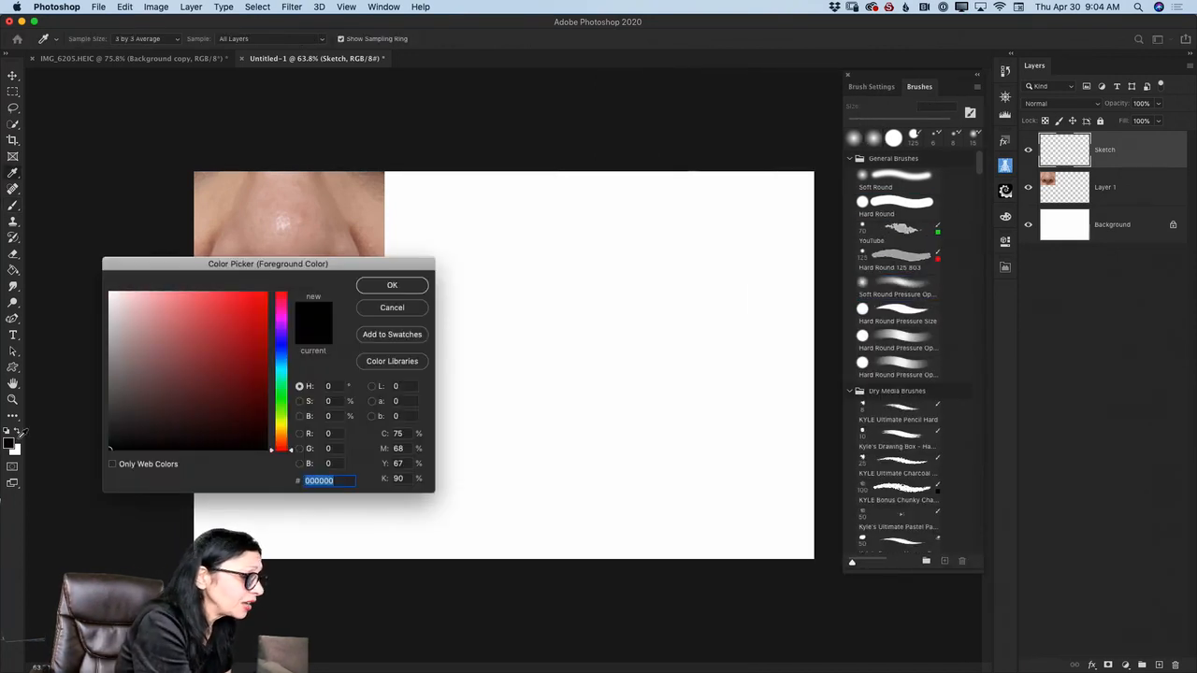
pyautogui.click(108, 401)
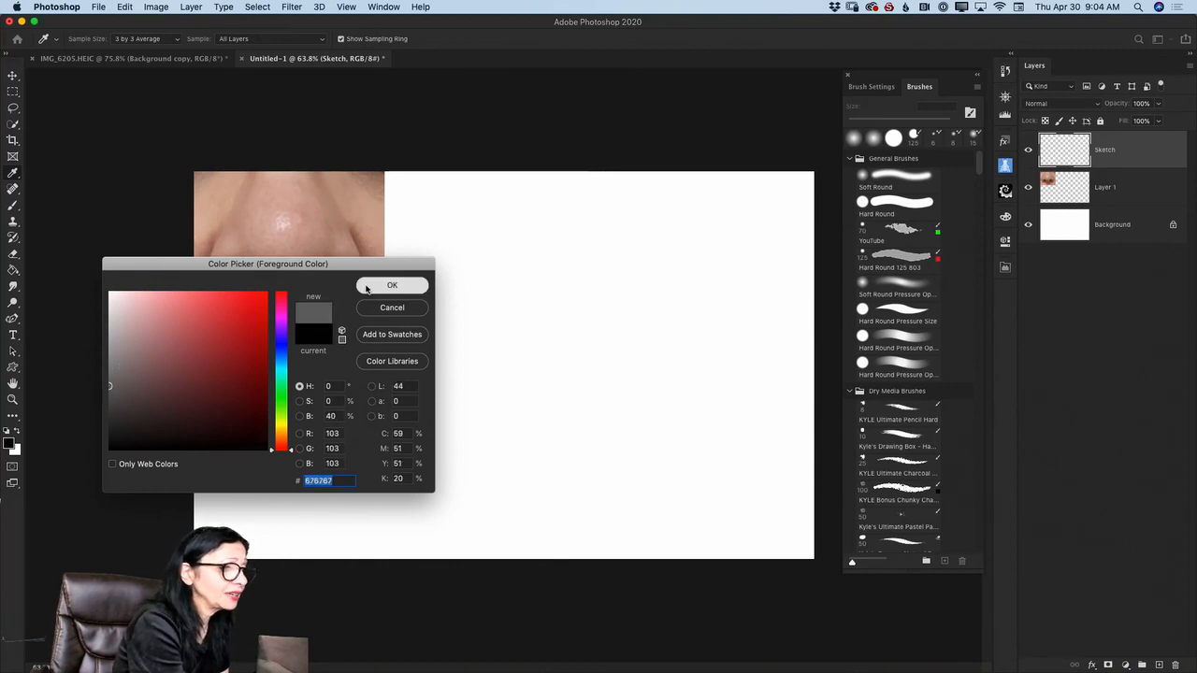
pyautogui.click(374, 285)
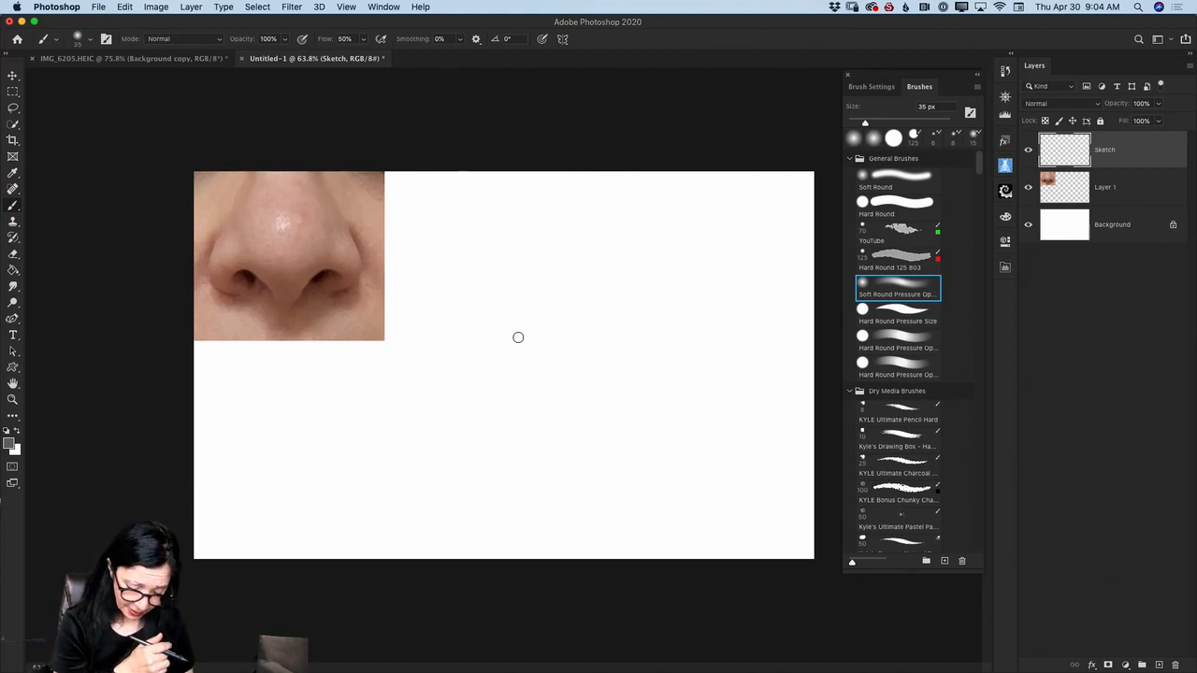
pyautogui.press('[')
pyautogui.press('[')
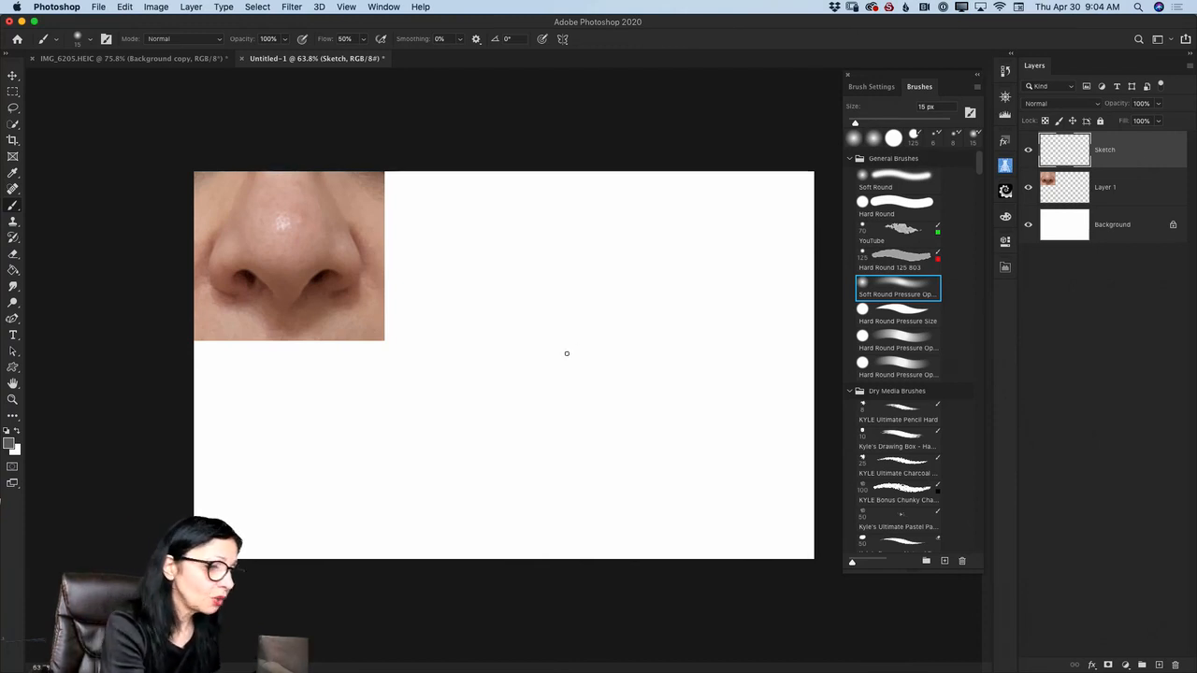
# - Sketch a large circle on the blank canvas to the right of the photo for the ball of the nose
pyautogui.moveTo(548, 354)
pyautogui.mouseDown()
pyautogui.moveTo(553, 399)
pyautogui.moveTo(549, 356)
pyautogui.moveTo(538, 382)
pyautogui.moveTo(571, 384)
pyautogui.moveTo(538, 365)
pyautogui.moveTo(572, 343)
pyautogui.mouseUp()
pyautogui.moveTo(539, 364)
pyautogui.mouseDown()
pyautogui.moveTo(563, 344)
pyautogui.moveTo(590, 348)
pyautogui.mouseUp()
pyautogui.moveTo(550, 351)
pyautogui.mouseDown()
pyautogui.moveTo(595, 371)
pyautogui.moveTo(568, 345)
pyautogui.moveTo(606, 405)
pyautogui.mouseUp()
pyautogui.moveTo(592, 353); pyautogui.dragTo(604, 404)
pyautogui.moveTo(546, 355)
pyautogui.mouseDown()
pyautogui.moveTo(589, 342)
pyautogui.moveTo(613, 387)
pyautogui.moveTo(561, 353)
pyautogui.moveTo(545, 362)
pyautogui.moveTo(555, 343)
pyautogui.moveTo(592, 347)
pyautogui.moveTo(586, 369)
pyautogui.moveTo(553, 348)
pyautogui.moveTo(543, 399)
pyautogui.moveTo(554, 348)
pyautogui.moveTo(533, 373)
pyautogui.moveTo(578, 409)
pyautogui.moveTo(560, 416)
pyautogui.moveTo(599, 400)
pyautogui.mouseUp()
pyautogui.moveTo(597, 351)
pyautogui.mouseDown()
pyautogui.moveTo(591, 412)
pyautogui.moveTo(604, 391)
pyautogui.moveTo(567, 413)
pyautogui.moveTo(603, 400)
pyautogui.moveTo(608, 364)
pyautogui.moveTo(587, 415)
pyautogui.moveTo(567, 367)
pyautogui.moveTo(577, 339)
pyautogui.moveTo(550, 342)
pyautogui.moveTo(552, 353)
pyautogui.moveTo(586, 341)
pyautogui.moveTo(601, 397)
pyautogui.moveTo(608, 386)
pyautogui.moveTo(549, 410)
pyautogui.mouseUp()
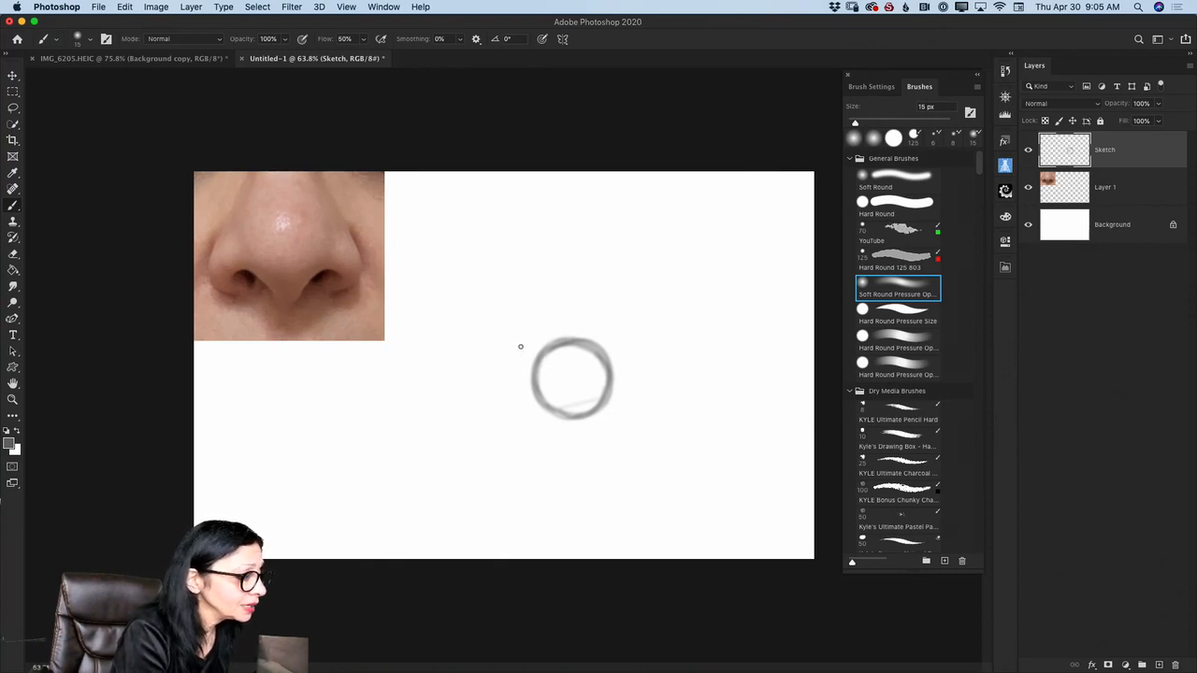
# - Sketch a smaller circle touching each side of the large circle for the nostril wings
pyautogui.moveTo(516, 346)
pyautogui.mouseDown()
pyautogui.moveTo(495, 366)
pyautogui.moveTo(515, 350)
pyautogui.moveTo(504, 389)
pyautogui.moveTo(510, 352)
pyautogui.moveTo(520, 388)
pyautogui.moveTo(495, 372)
pyautogui.moveTo(526, 362)
pyautogui.moveTo(526, 348)
pyautogui.moveTo(492, 372)
pyautogui.moveTo(516, 346)
pyautogui.moveTo(496, 376)
pyautogui.moveTo(510, 345)
pyautogui.moveTo(516, 387)
pyautogui.moveTo(500, 348)
pyautogui.moveTo(530, 359)
pyautogui.moveTo(525, 347)
pyautogui.moveTo(529, 385)
pyautogui.moveTo(527, 348)
pyautogui.moveTo(510, 369)
pyautogui.moveTo(505, 340)
pyautogui.moveTo(511, 360)
pyautogui.moveTo(495, 345)
pyautogui.moveTo(509, 361)
pyautogui.moveTo(495, 383)
pyautogui.moveTo(535, 371)
pyautogui.moveTo(533, 380)
pyautogui.moveTo(525, 352)
pyautogui.moveTo(523, 389)
pyautogui.mouseUp()
pyautogui.moveTo(611, 360)
pyautogui.mouseDown()
pyautogui.moveTo(622, 352)
pyautogui.moveTo(617, 376)
pyautogui.moveTo(614, 366)
pyautogui.mouseUp()
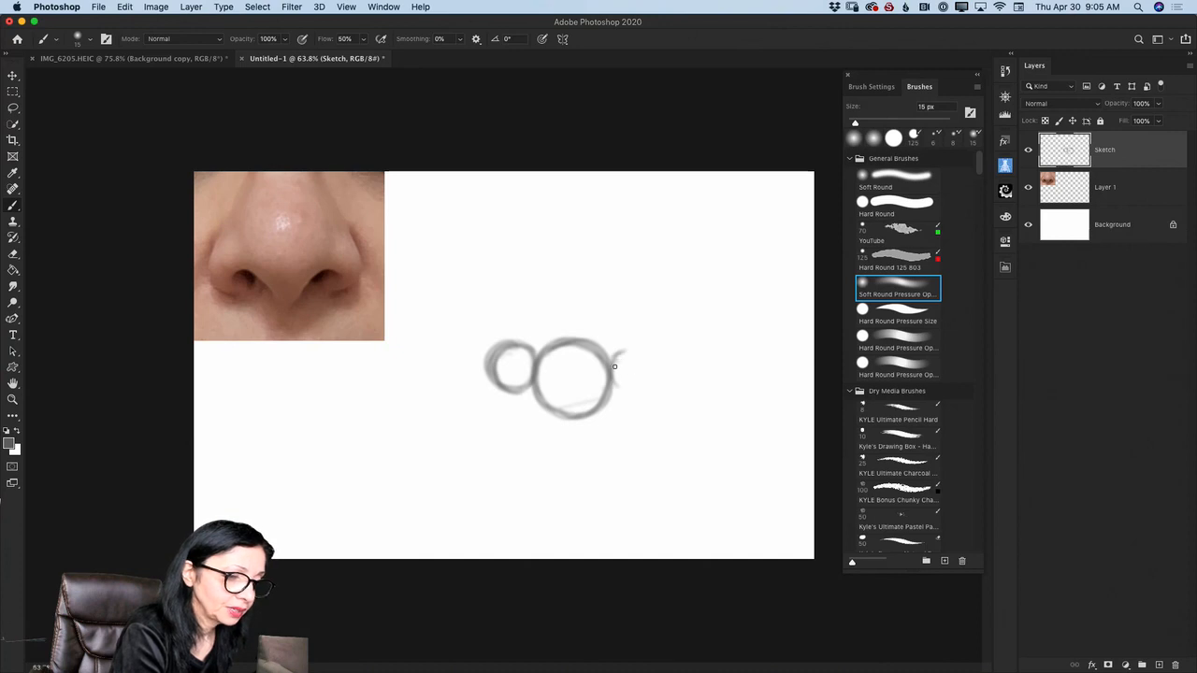
pyautogui.moveTo(624, 351)
pyautogui.mouseDown()
pyautogui.moveTo(638, 383)
pyautogui.moveTo(635, 347)
pyautogui.moveTo(657, 363)
pyautogui.moveTo(652, 388)
pyautogui.moveTo(615, 379)
pyautogui.moveTo(657, 367)
pyautogui.moveTo(633, 393)
pyautogui.mouseUp()
pyautogui.moveTo(615, 356)
pyautogui.mouseDown()
pyautogui.moveTo(628, 347)
pyautogui.moveTo(656, 378)
pyautogui.mouseUp()
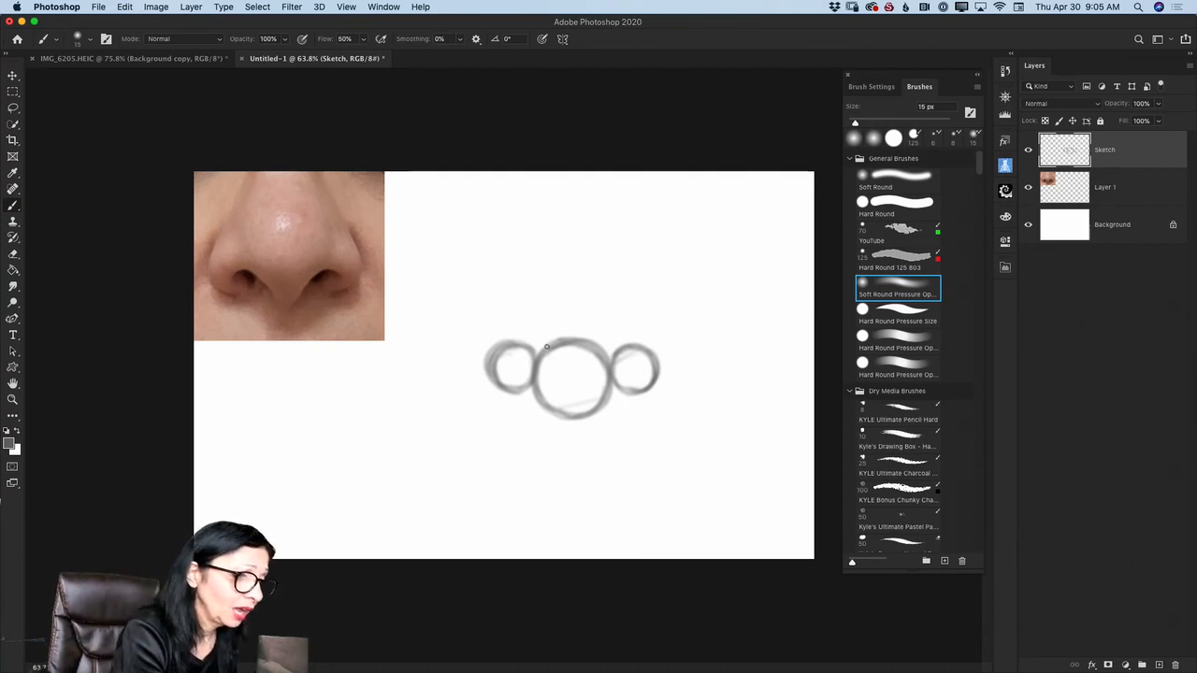
# - Reinforce the outlines of the two side circles and sketch small nostril curves along their lower inner edges
pyautogui.moveTo(510, 346)
pyautogui.mouseDown()
pyautogui.moveTo(497, 374)
pyautogui.moveTo(485, 364)
pyautogui.moveTo(501, 369)
pyautogui.moveTo(506, 394)
pyautogui.moveTo(499, 386)
pyautogui.moveTo(529, 385)
pyautogui.moveTo(506, 353)
pyautogui.mouseUp()
pyautogui.moveTo(611, 380)
pyautogui.mouseDown()
pyautogui.moveTo(644, 393)
pyautogui.moveTo(624, 397)
pyautogui.moveTo(632, 348)
pyautogui.moveTo(652, 385)
pyautogui.moveTo(616, 349)
pyautogui.moveTo(638, 347)
pyautogui.moveTo(617, 394)
pyautogui.mouseUp()
pyautogui.moveTo(632, 354); pyautogui.dragTo(614, 395)
pyautogui.moveTo(525, 348)
pyautogui.mouseDown()
pyautogui.moveTo(504, 389)
pyautogui.moveTo(529, 342)
pyautogui.mouseUp()
pyautogui.moveTo(513, 341); pyautogui.dragTo(496, 374)
# - Number the circles by hand: 1 in the center, 2 in the left one and 3 in the right one
pyautogui.moveTo(570, 344)
pyautogui.mouseDown()
pyautogui.moveTo(596, 351)
pyautogui.moveTo(570, 395)
pyautogui.mouseUp()
pyautogui.moveTo(511, 361); pyautogui.dragTo(525, 374)
pyautogui.moveTo(622, 363)
pyautogui.mouseDown()
pyautogui.moveTo(636, 371)
pyautogui.moveTo(615, 382)
pyautogui.mouseUp()
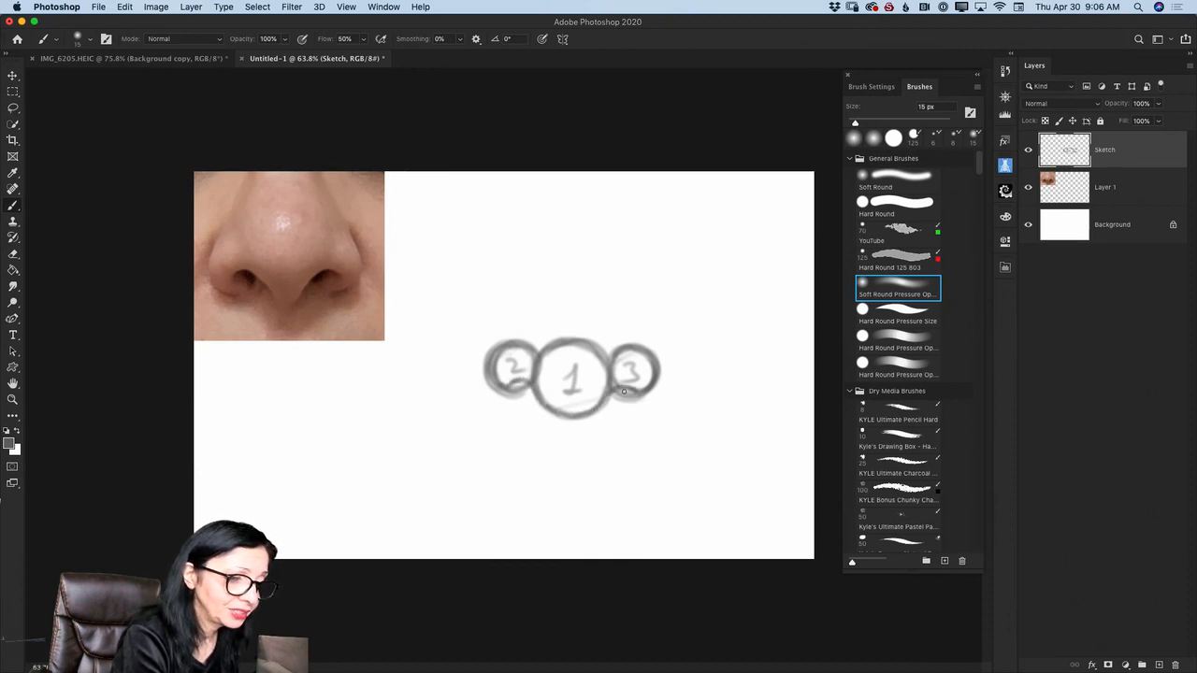
# - Choose a darker gray foreground color and trace the nose's lower contour through both nostrils and under circle 1
pyautogui.click(10, 442)
pyautogui.click(111, 420)
pyautogui.click(391, 285)
pyautogui.moveTo(512, 383)
pyautogui.mouseDown()
pyautogui.moveTo(578, 415)
pyautogui.moveTo(632, 390)
pyautogui.moveTo(570, 414)
pyautogui.mouseUp()
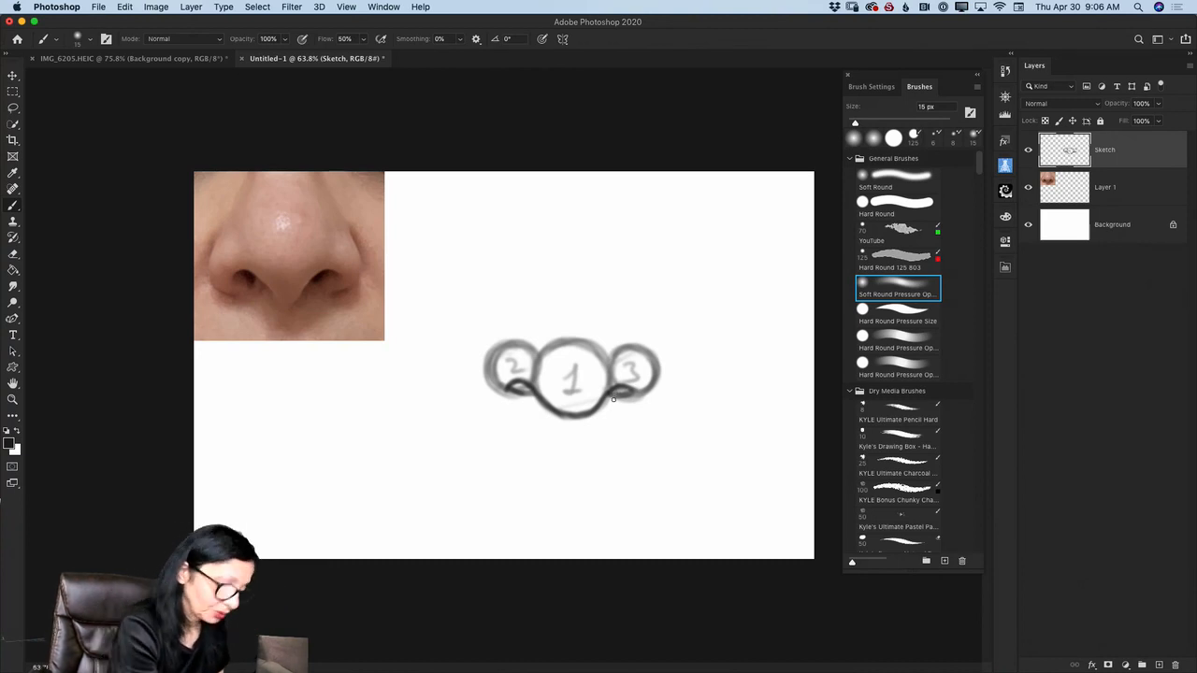
pyautogui.moveTo(609, 393); pyautogui.dragTo(634, 392)
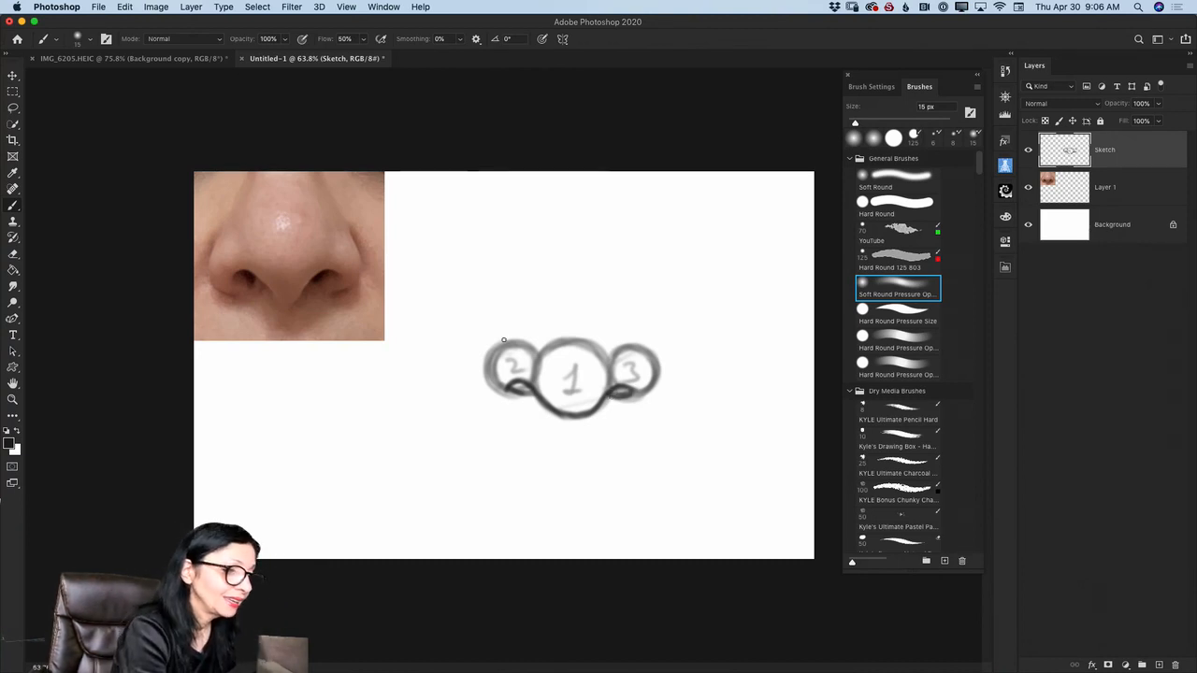
# - Draw dark curved outlines around the outer edges of circles 2 and 3 to form the nostril wings
pyautogui.moveTo(507, 330)
pyautogui.mouseDown()
pyautogui.moveTo(484, 361)
pyautogui.moveTo(490, 382)
pyautogui.mouseUp()
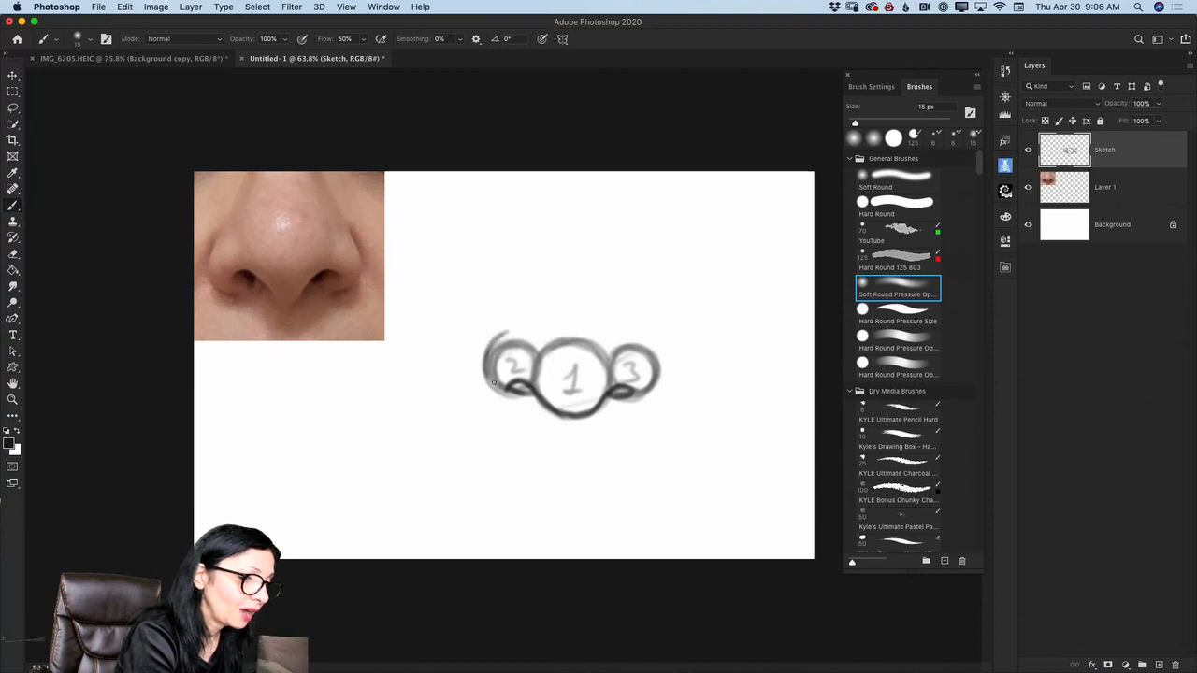
pyautogui.moveTo(503, 332)
pyautogui.mouseDown()
pyautogui.moveTo(487, 379)
pyautogui.moveTo(502, 397)
pyautogui.mouseUp()
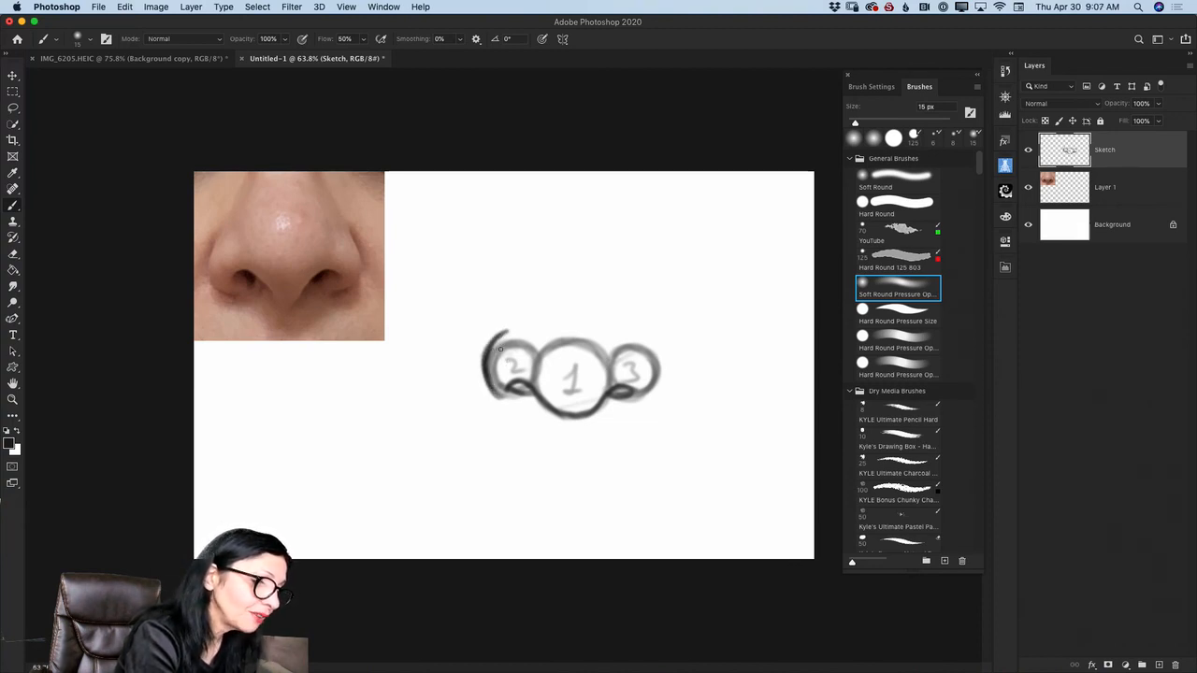
pyautogui.moveTo(498, 334)
pyautogui.mouseDown()
pyautogui.moveTo(495, 394)
pyautogui.moveTo(491, 351)
pyautogui.moveTo(482, 365)
pyautogui.moveTo(516, 403)
pyautogui.mouseUp()
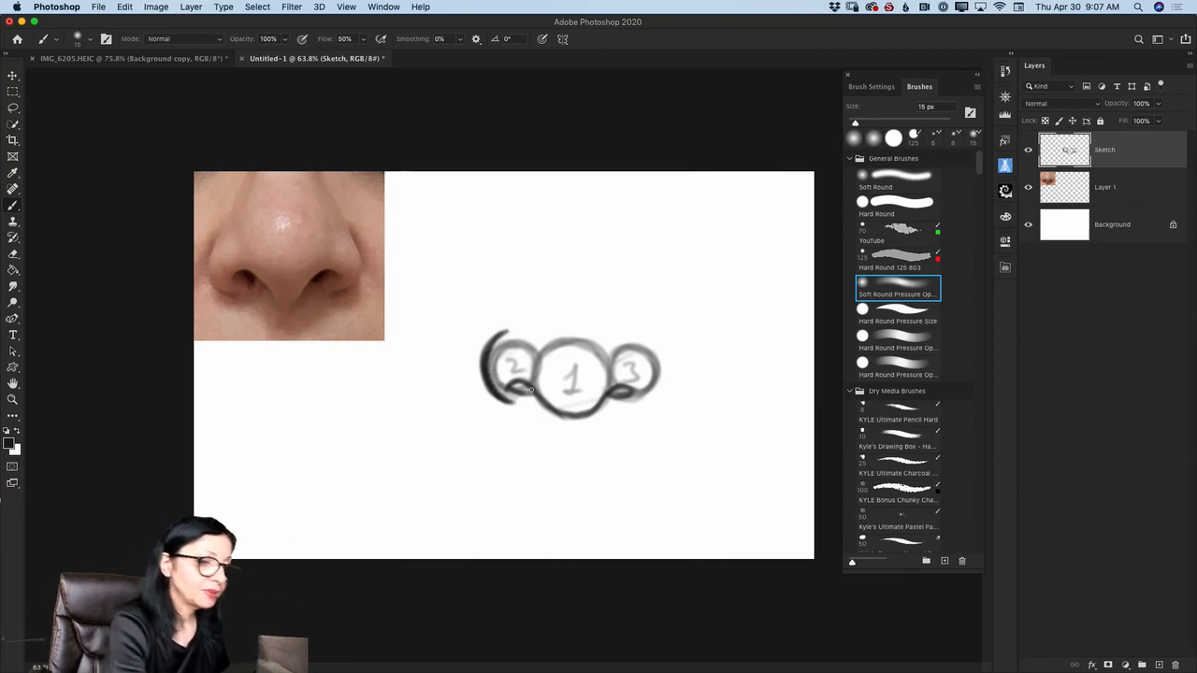
pyautogui.moveTo(642, 334)
pyautogui.mouseDown()
pyautogui.moveTo(658, 363)
pyautogui.moveTo(643, 339)
pyautogui.moveTo(653, 387)
pyautogui.moveTo(624, 408)
pyautogui.moveTo(653, 392)
pyautogui.moveTo(625, 406)
pyautogui.moveTo(646, 397)
pyautogui.moveTo(630, 405)
pyautogui.moveTo(656, 355)
pyautogui.moveTo(640, 335)
pyautogui.moveTo(653, 395)
pyautogui.moveTo(659, 374)
pyautogui.moveTo(624, 402)
pyautogui.mouseUp()
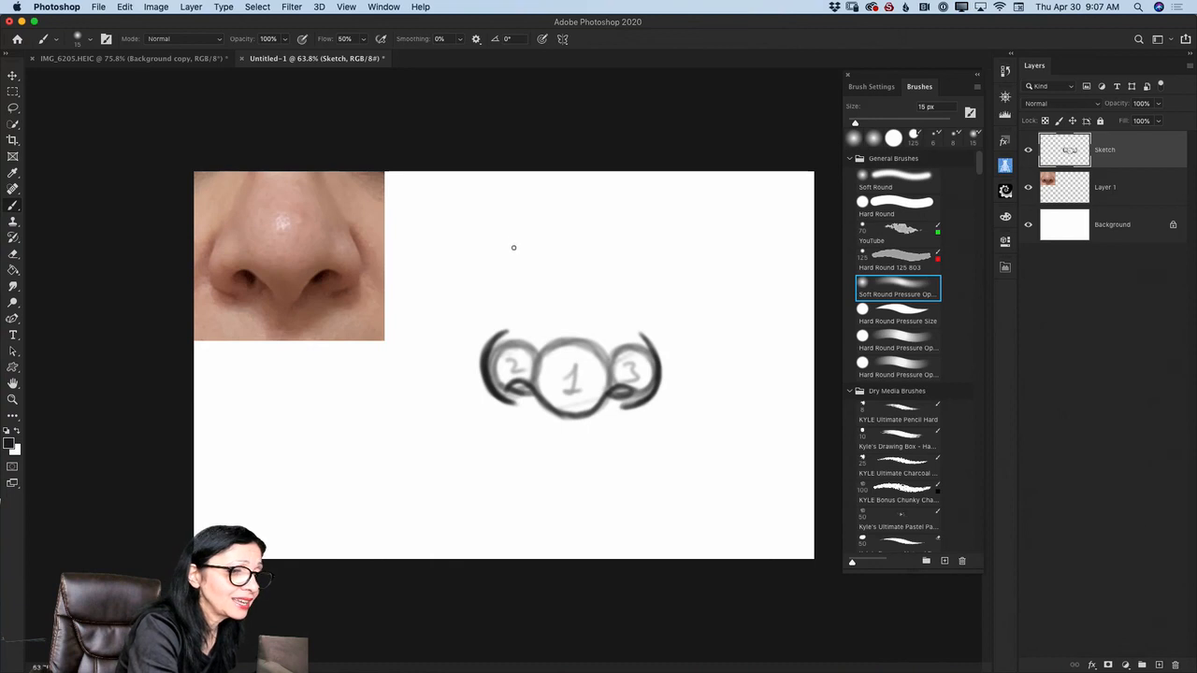
# - Draw the two curved side lines of the nose bridge above the circles, darkening the right one
pyautogui.moveTo(503, 227); pyautogui.dragTo(512, 303)
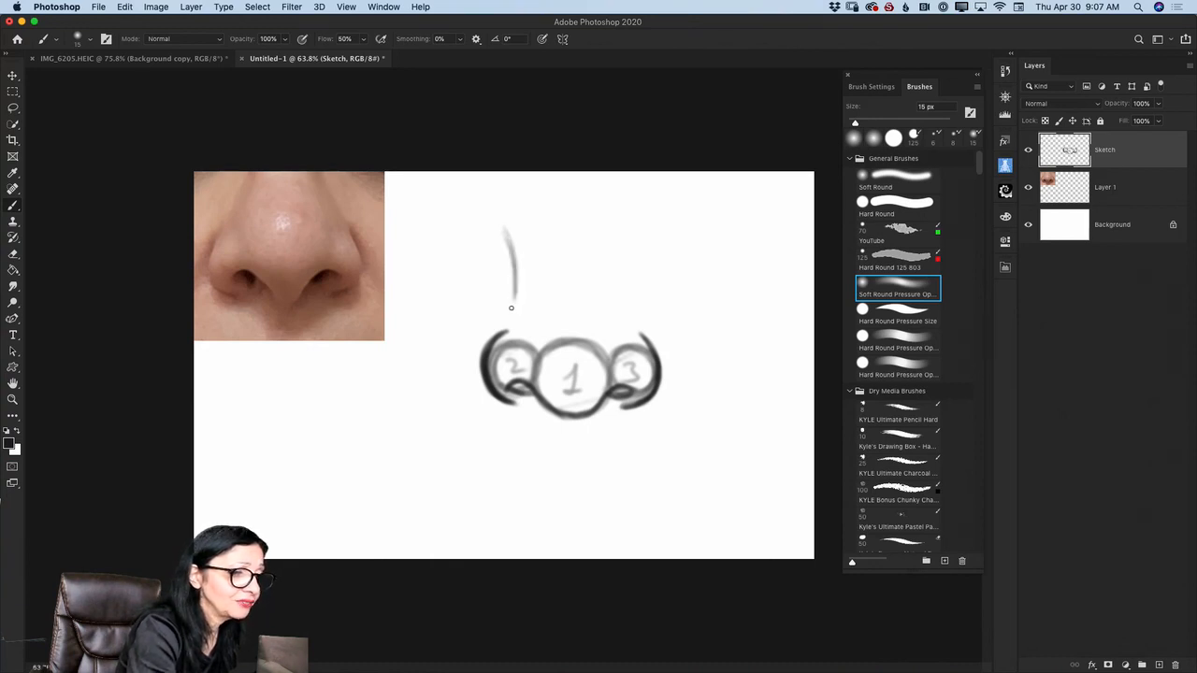
pyautogui.moveTo(615, 232); pyautogui.dragTo(620, 309)
pyautogui.moveTo(613, 258); pyautogui.dragTo(620, 308)
pyautogui.moveTo(612, 234); pyautogui.dragTo(624, 296)
pyautogui.moveTo(510, 233); pyautogui.dragTo(517, 310)
pyautogui.moveTo(512, 234); pyautogui.dragTo(518, 307)
pyautogui.moveTo(614, 232); pyautogui.dragTo(622, 313)
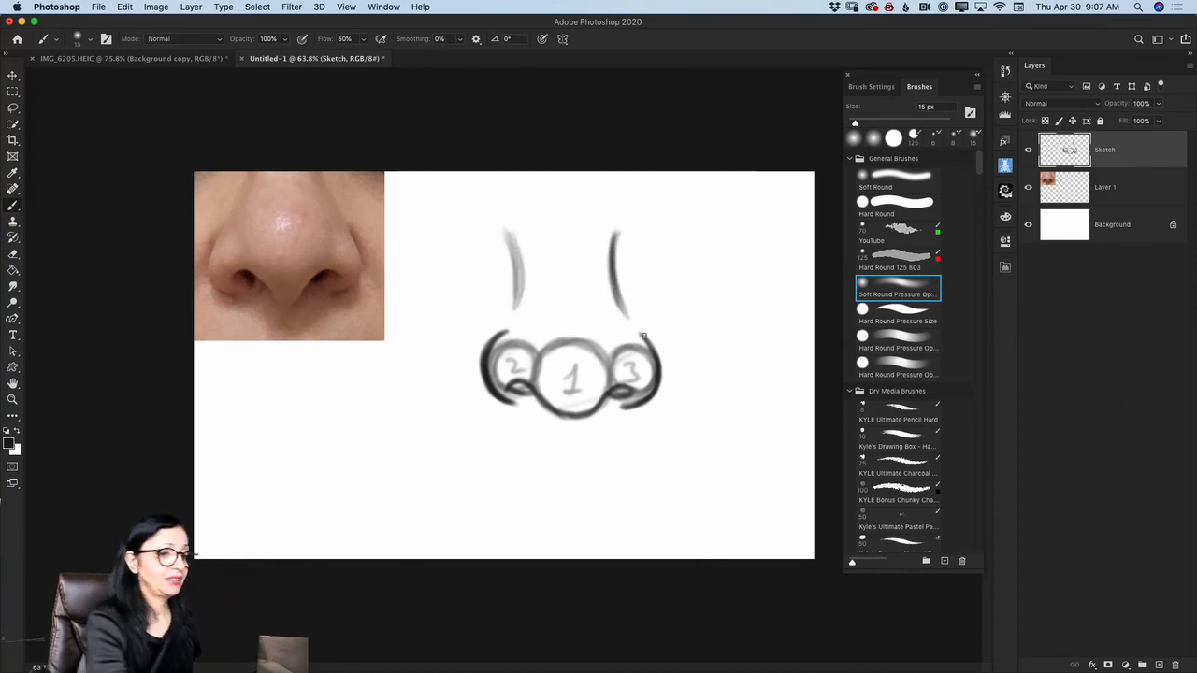
pyautogui.moveTo(623, 226)
pyautogui.mouseDown()
pyautogui.moveTo(620, 295)
pyautogui.moveTo(640, 331)
pyautogui.mouseUp()
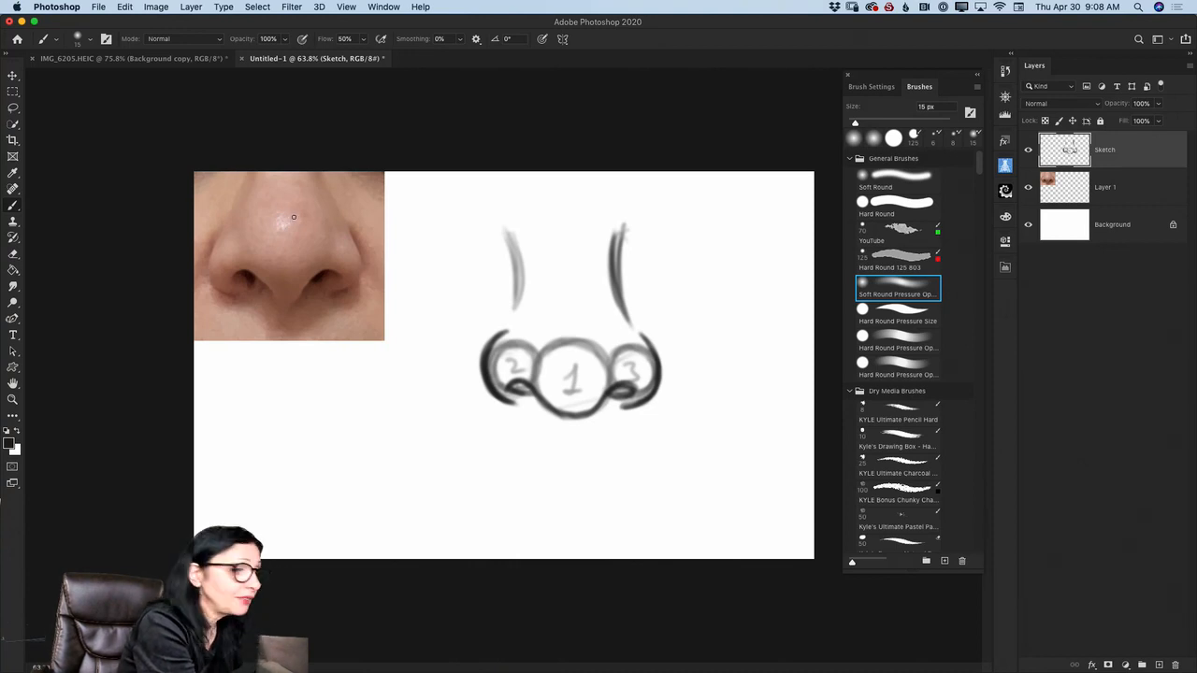
# - Mark the tip highlight, the shadow area below the nose, the outer wings and the lower contour over the reference photo
pyautogui.moveTo(287, 208)
pyautogui.mouseDown()
pyautogui.moveTo(268, 215)
pyautogui.moveTo(303, 221)
pyautogui.moveTo(271, 230)
pyautogui.moveTo(284, 204)
pyautogui.moveTo(281, 236)
pyautogui.mouseUp()
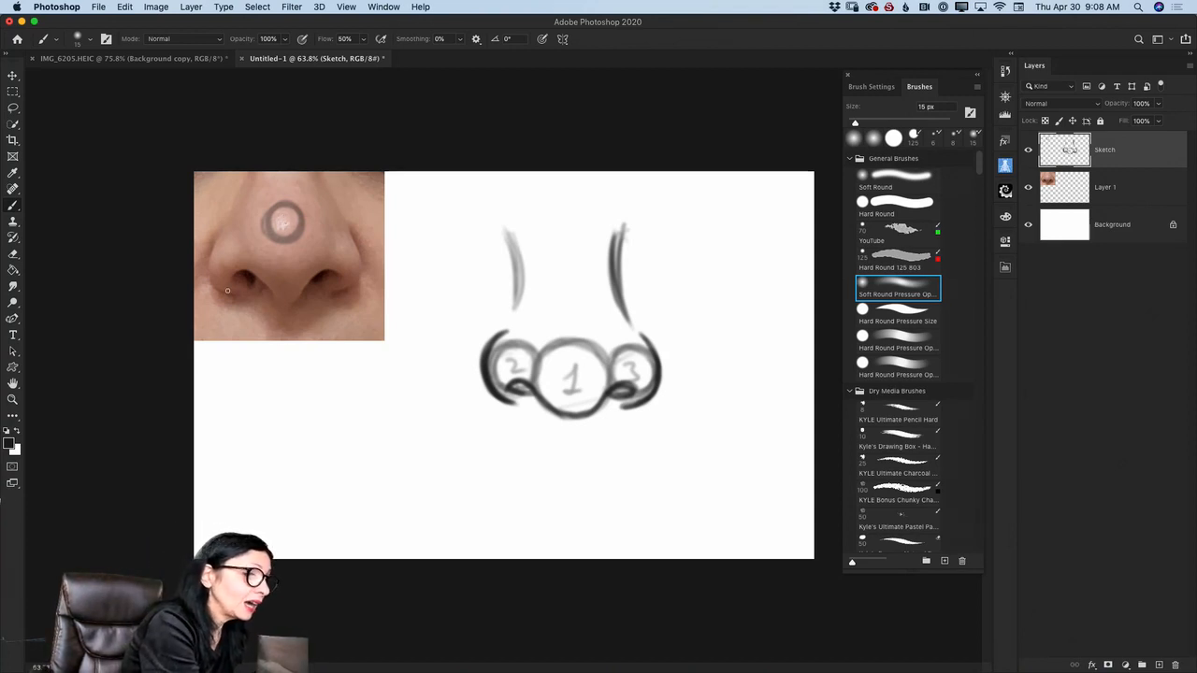
pyautogui.moveTo(224, 299)
pyautogui.mouseDown()
pyautogui.moveTo(315, 322)
pyautogui.moveTo(341, 289)
pyautogui.moveTo(275, 326)
pyautogui.moveTo(288, 305)
pyautogui.moveTo(345, 287)
pyautogui.moveTo(270, 320)
pyautogui.moveTo(235, 307)
pyautogui.moveTo(309, 324)
pyautogui.mouseUp()
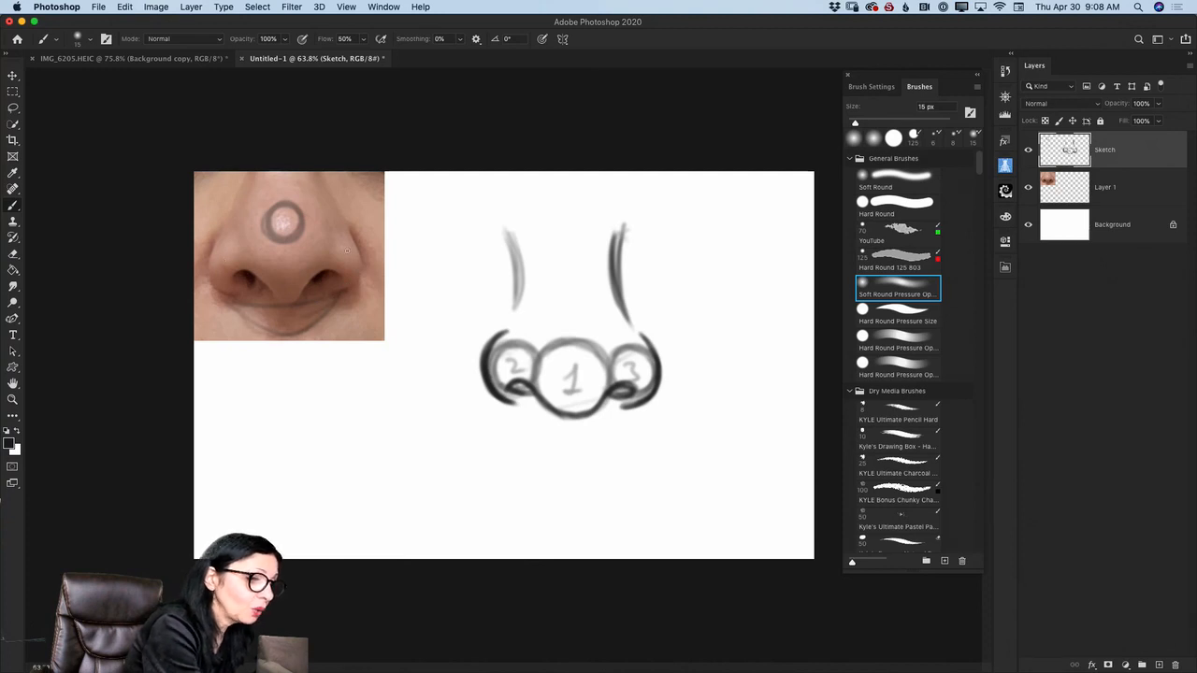
pyautogui.moveTo(216, 231)
pyautogui.mouseDown()
pyautogui.moveTo(198, 260)
pyautogui.moveTo(211, 276)
pyautogui.mouseUp()
pyautogui.moveTo(354, 233); pyautogui.dragTo(368, 271)
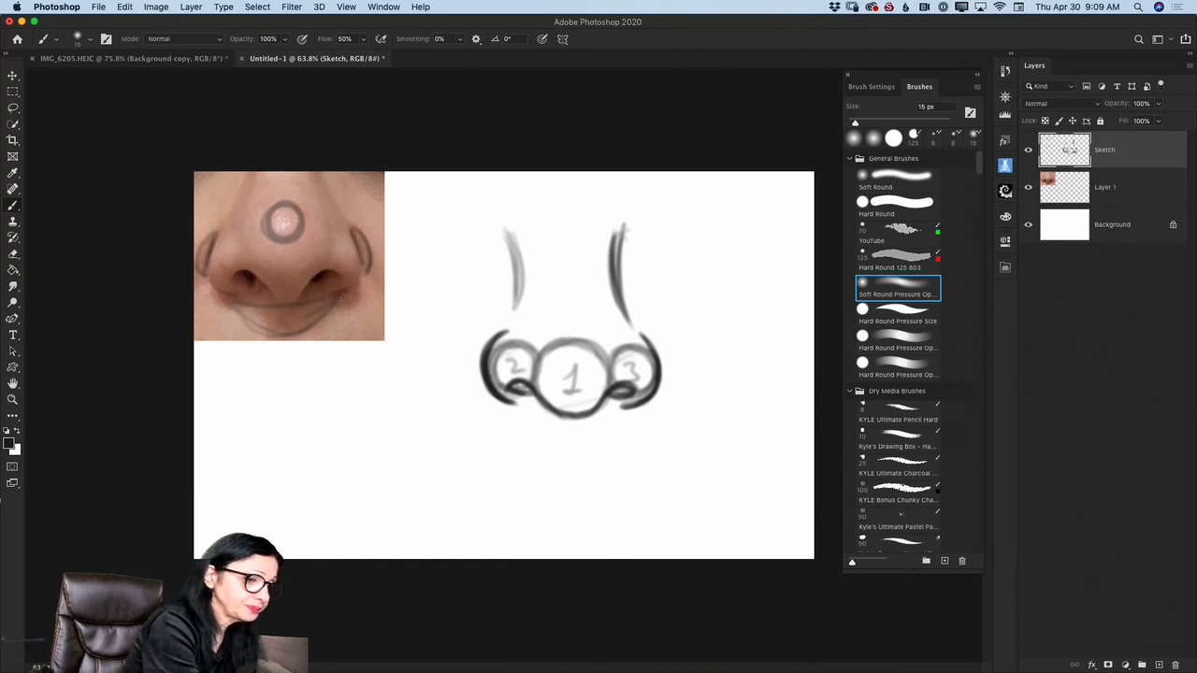
pyautogui.moveTo(212, 276)
pyautogui.mouseDown()
pyautogui.moveTo(287, 278)
pyautogui.moveTo(324, 264)
pyautogui.mouseUp()
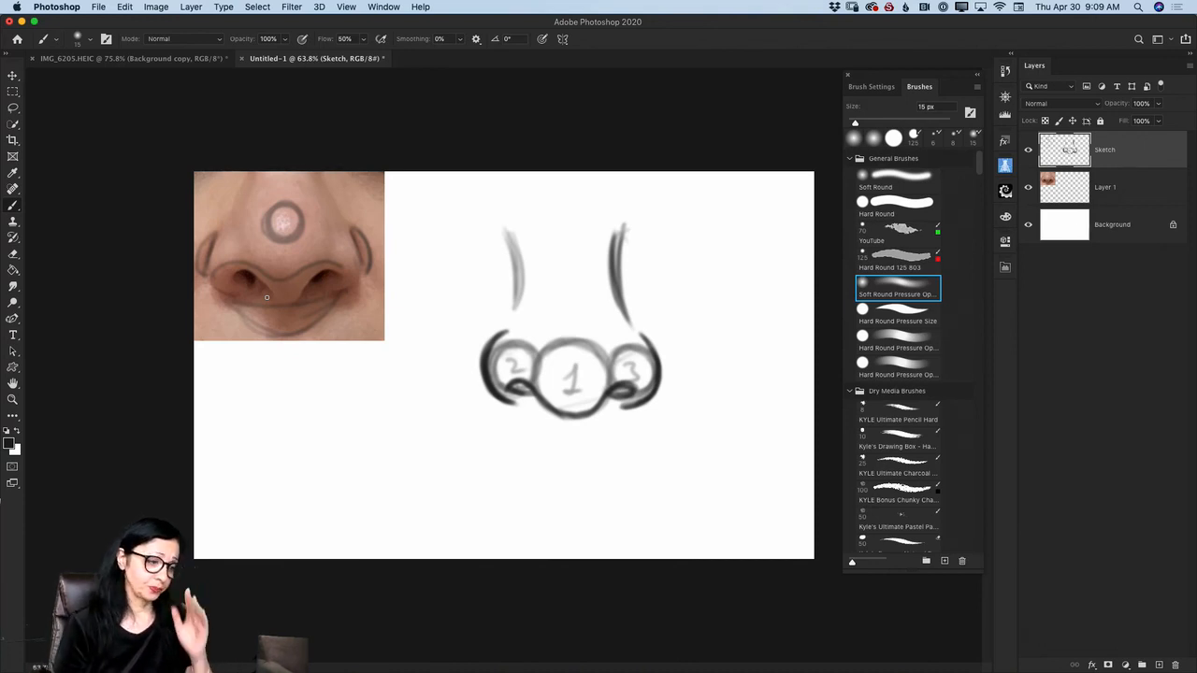
# - Erase the tip, wing, lower-contour and shadow marks drawn over the reference photo with the Eraser
pyautogui.click(14, 256)
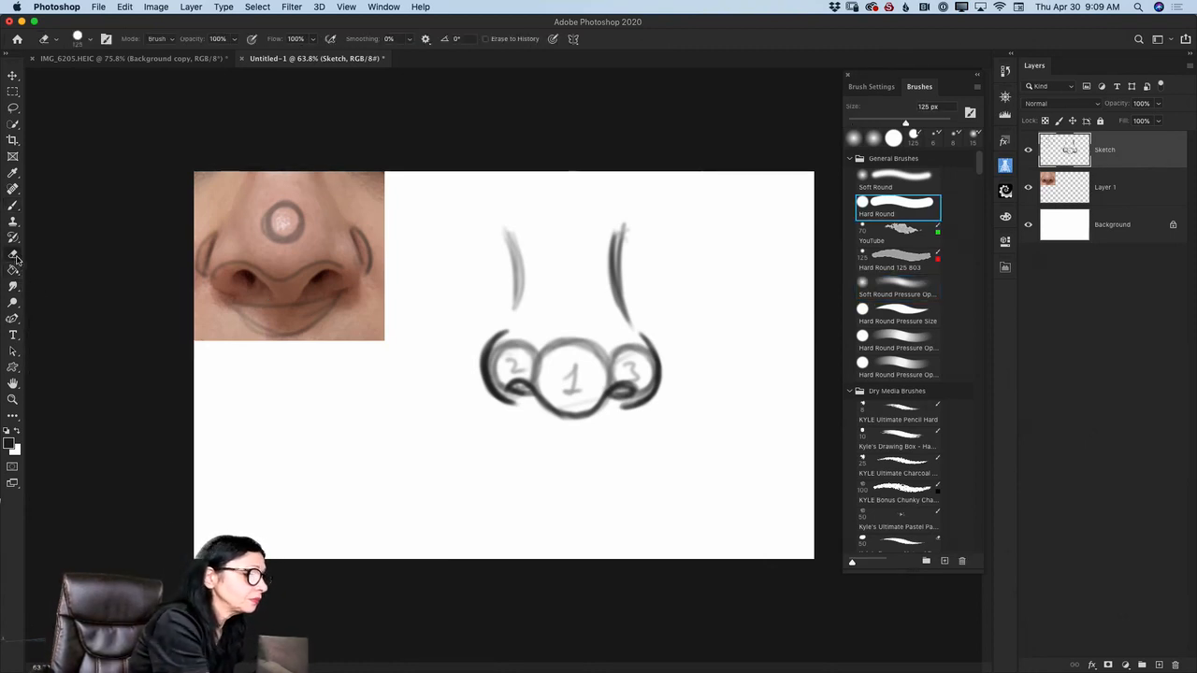
pyautogui.moveTo(273, 217); pyautogui.dragTo(290, 230)
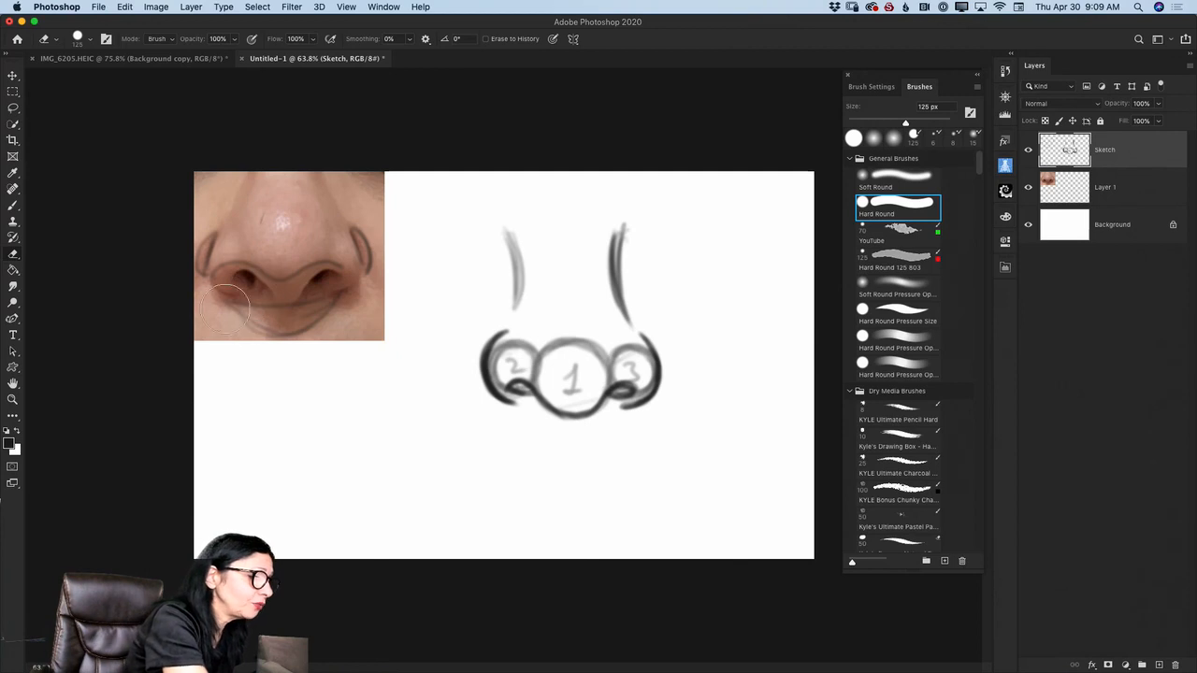
pyautogui.moveTo(335, 303)
pyautogui.mouseDown()
pyautogui.moveTo(337, 272)
pyautogui.moveTo(271, 343)
pyautogui.moveTo(239, 337)
pyautogui.moveTo(195, 252)
pyautogui.moveTo(199, 263)
pyautogui.moveTo(239, 224)
pyautogui.moveTo(264, 294)
pyautogui.moveTo(298, 296)
pyautogui.moveTo(287, 255)
pyautogui.moveTo(367, 286)
pyautogui.mouseUp()
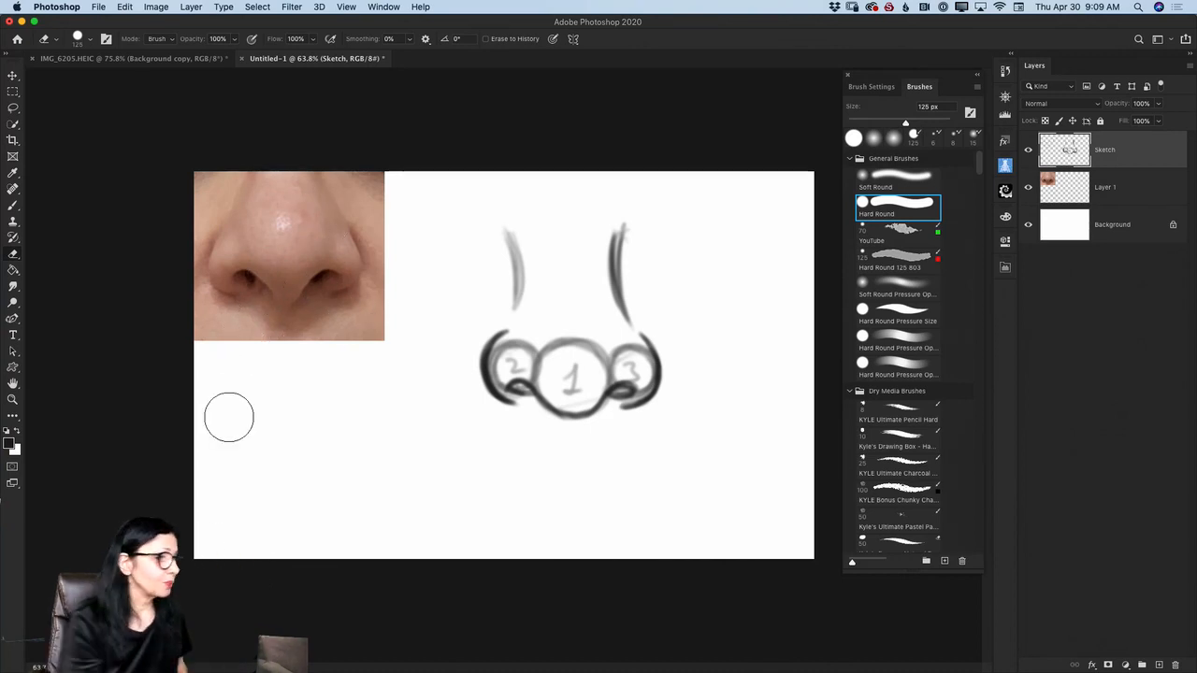
# - Switch back to the Brush, add a new layer above Sketch and lower the Sketch layer's opacity to 33%
pyautogui.click(12, 206)
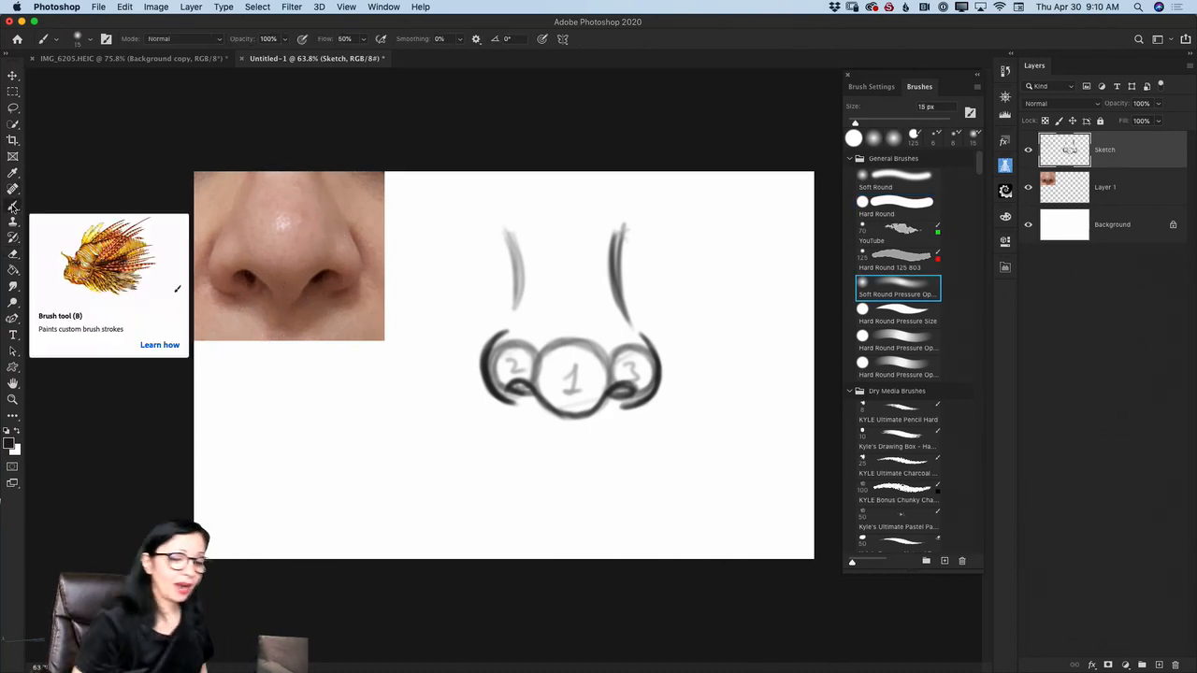
pyautogui.click(1158, 664)
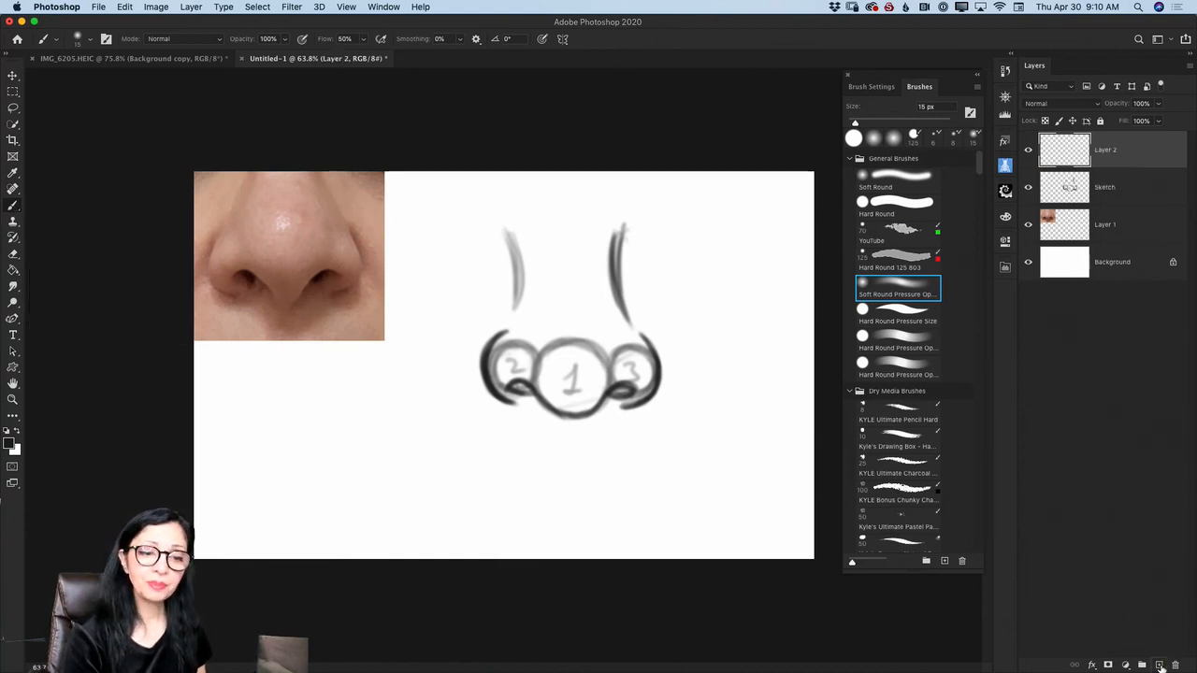
pyautogui.click(1099, 195)
pyautogui.click(1159, 103)
pyautogui.moveTo(1158, 121); pyautogui.dragTo(1120, 124)
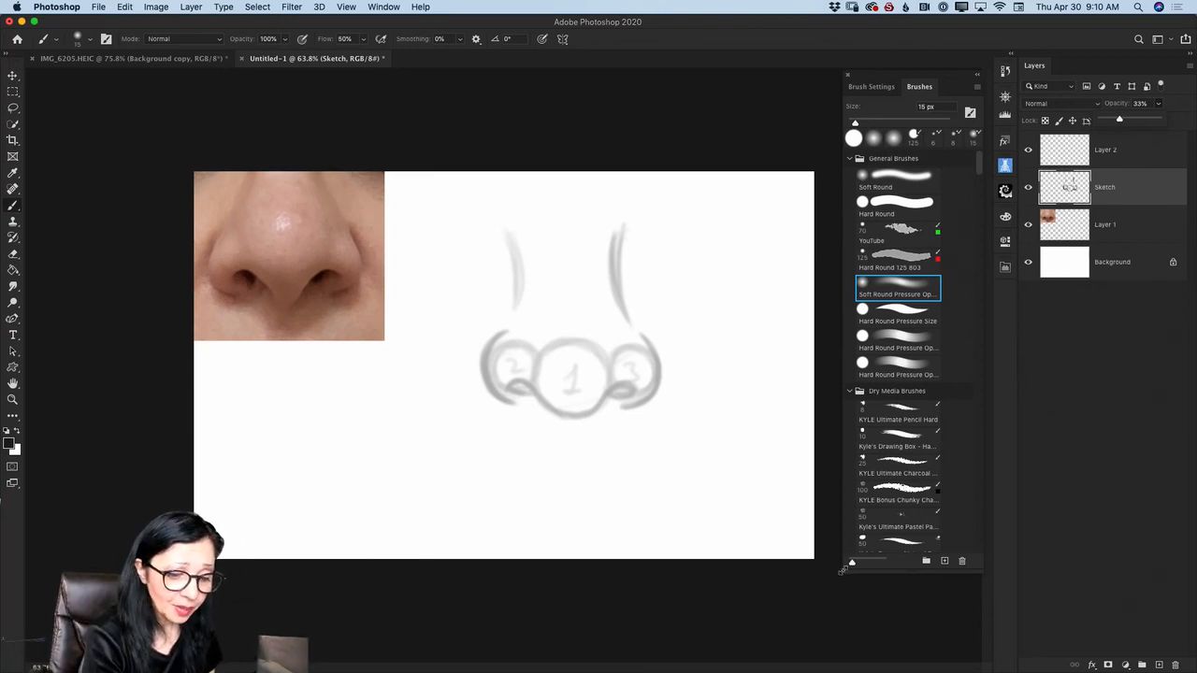
pyautogui.moveTo(842, 569); pyautogui.dragTo(572, 568)
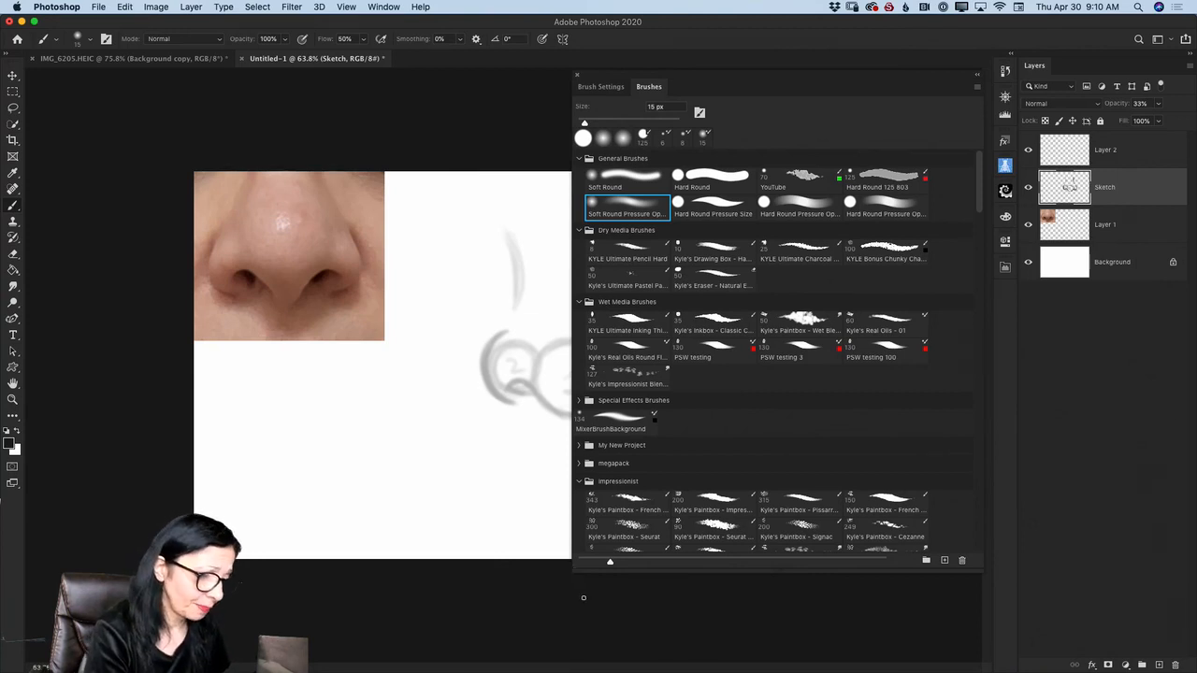
pyautogui.moveTo(572, 570); pyautogui.dragTo(830, 550)
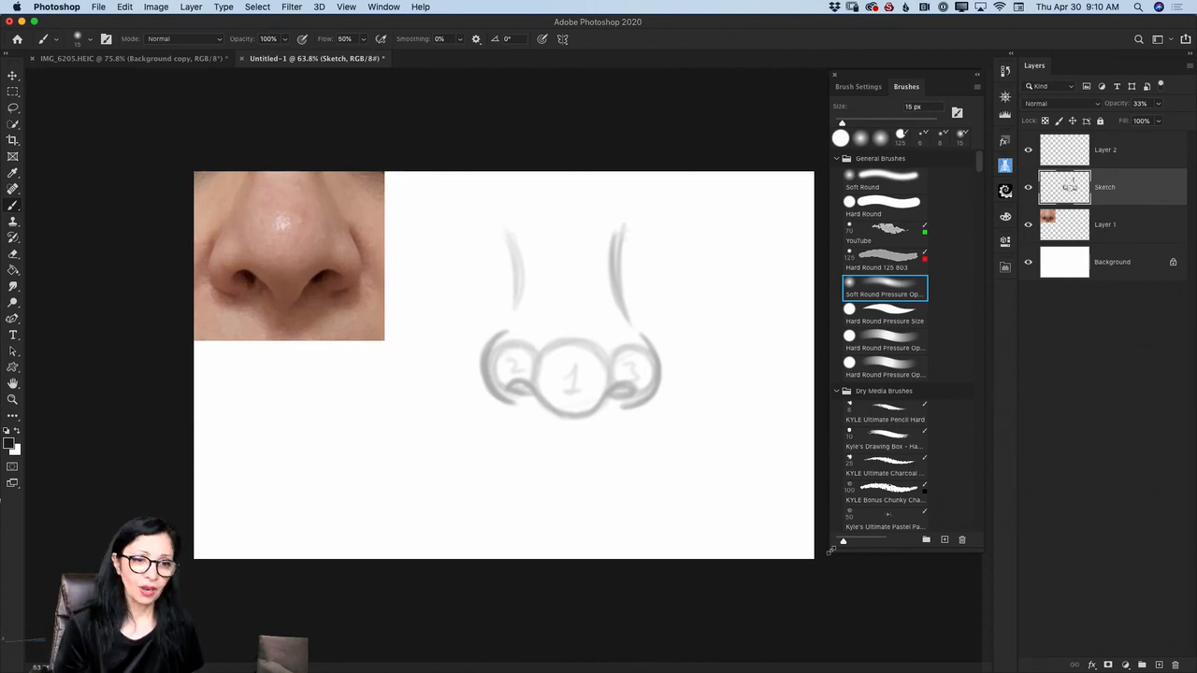
# - On Layer 1, sample a skin tone from the nose bridge and paint a color swatch below the photo with a 90 px brush
pyautogui.click(1103, 232)
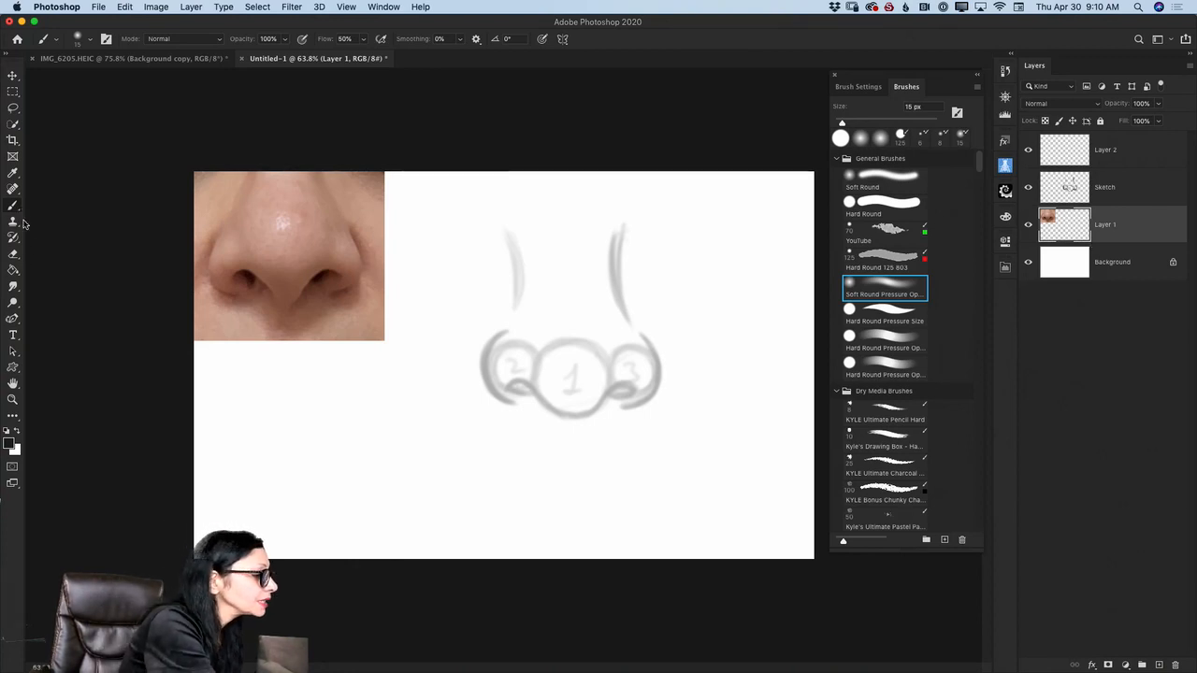
pyautogui.click(12, 174)
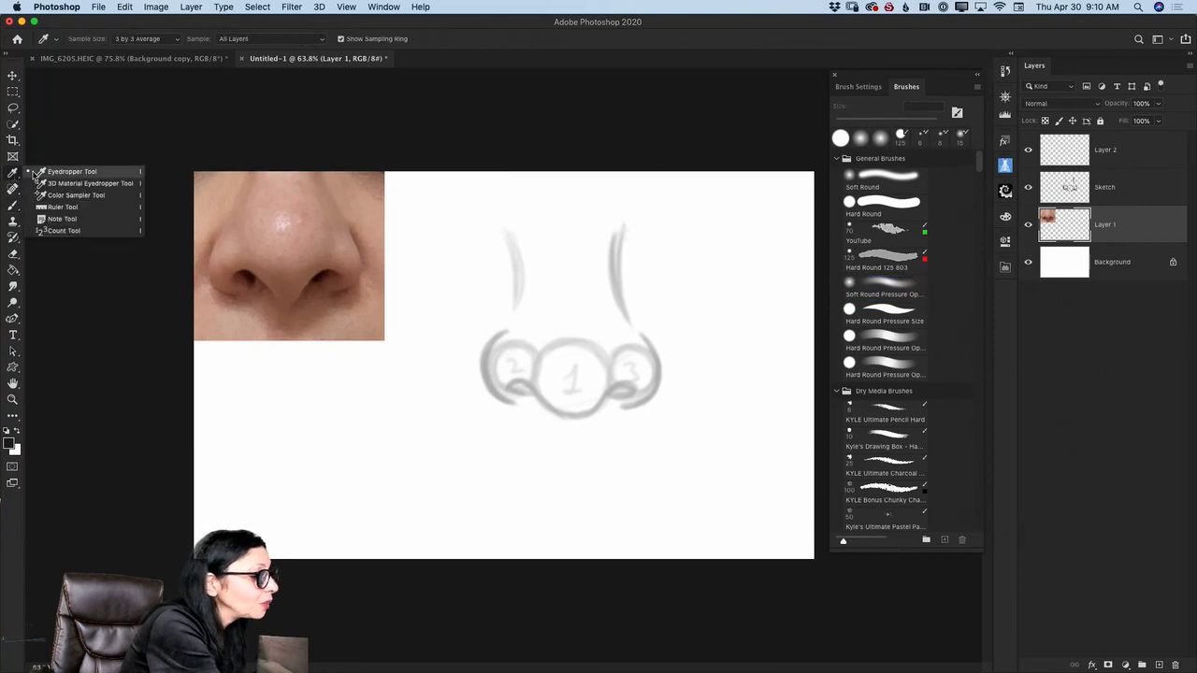
pyautogui.click(65, 172)
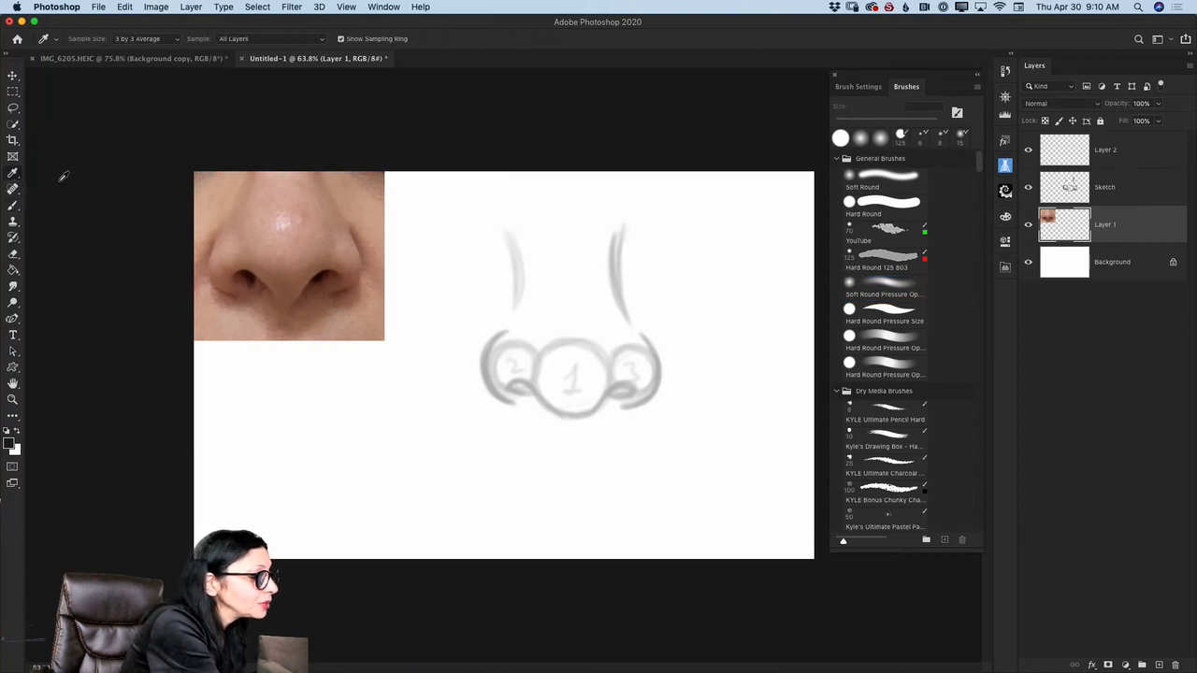
pyautogui.click(307, 199)
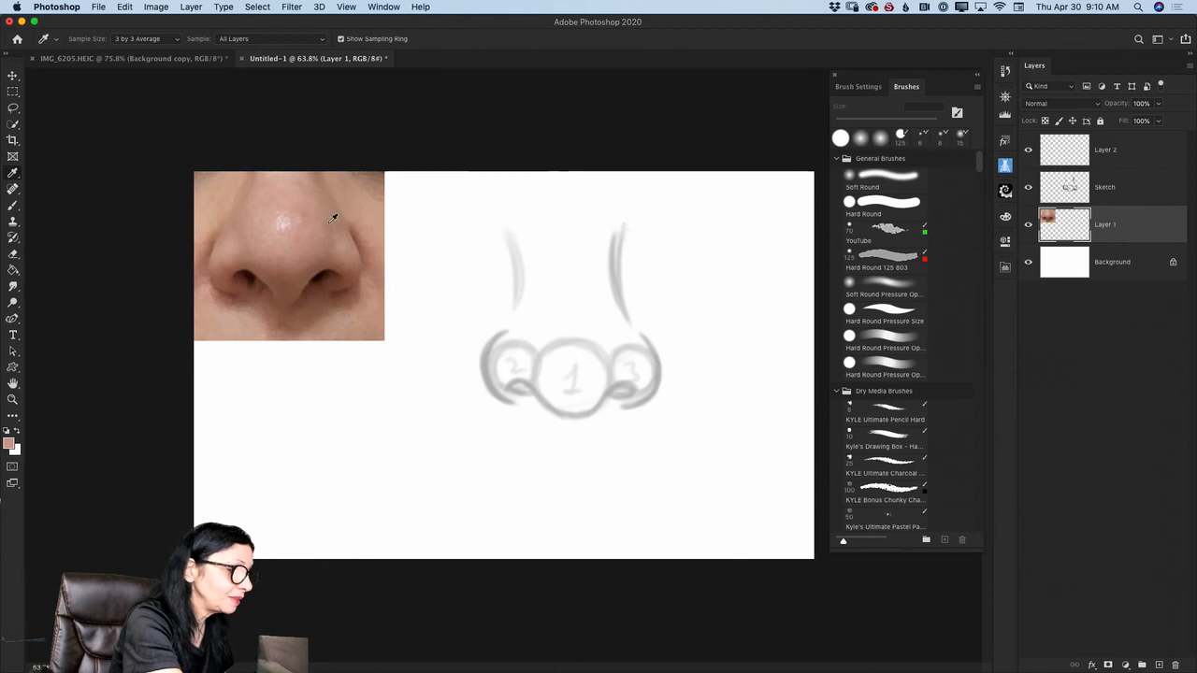
pyautogui.press('b')
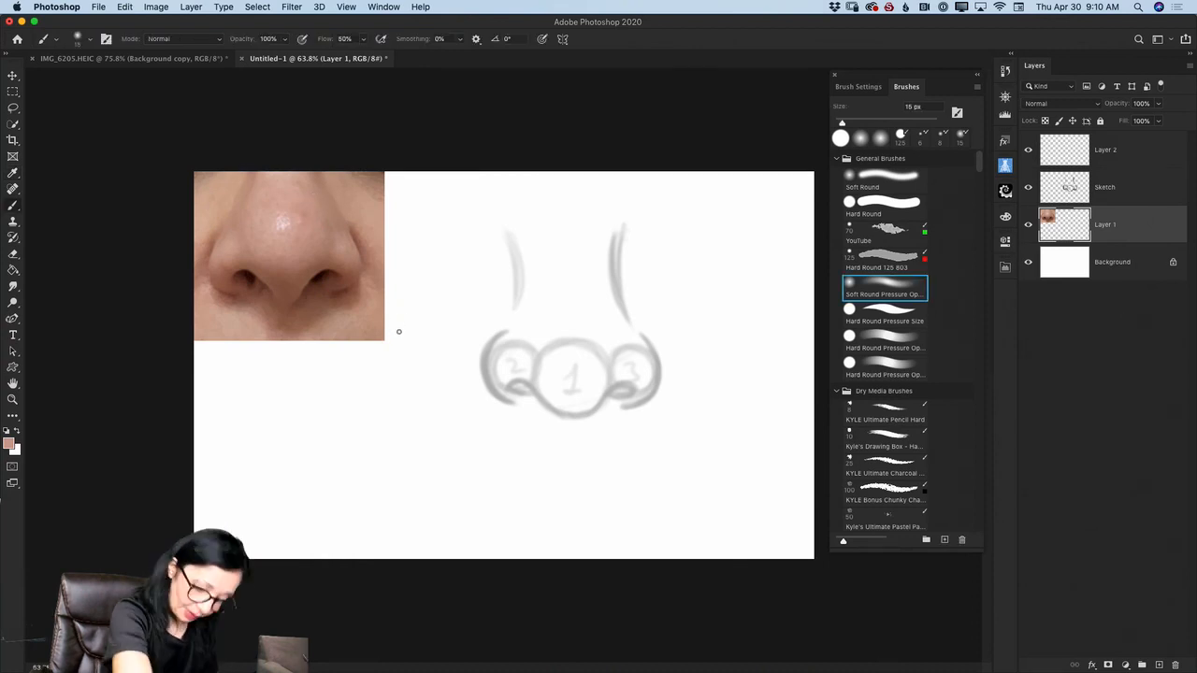
pyautogui.press(']')
pyautogui.press(']')
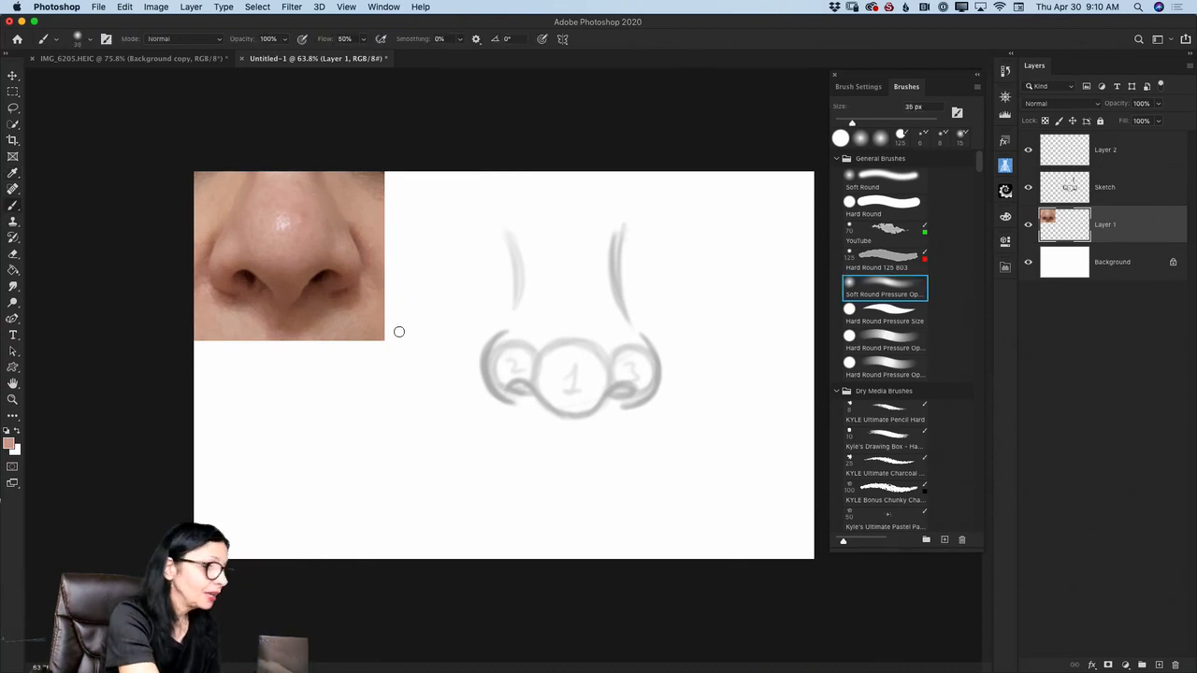
pyautogui.press(']')
pyautogui.press(']')
pyautogui.press(']')
pyautogui.press(']')
pyautogui.press(']')
pyautogui.press(']')
pyautogui.moveTo(243, 368); pyautogui.dragTo(239, 385)
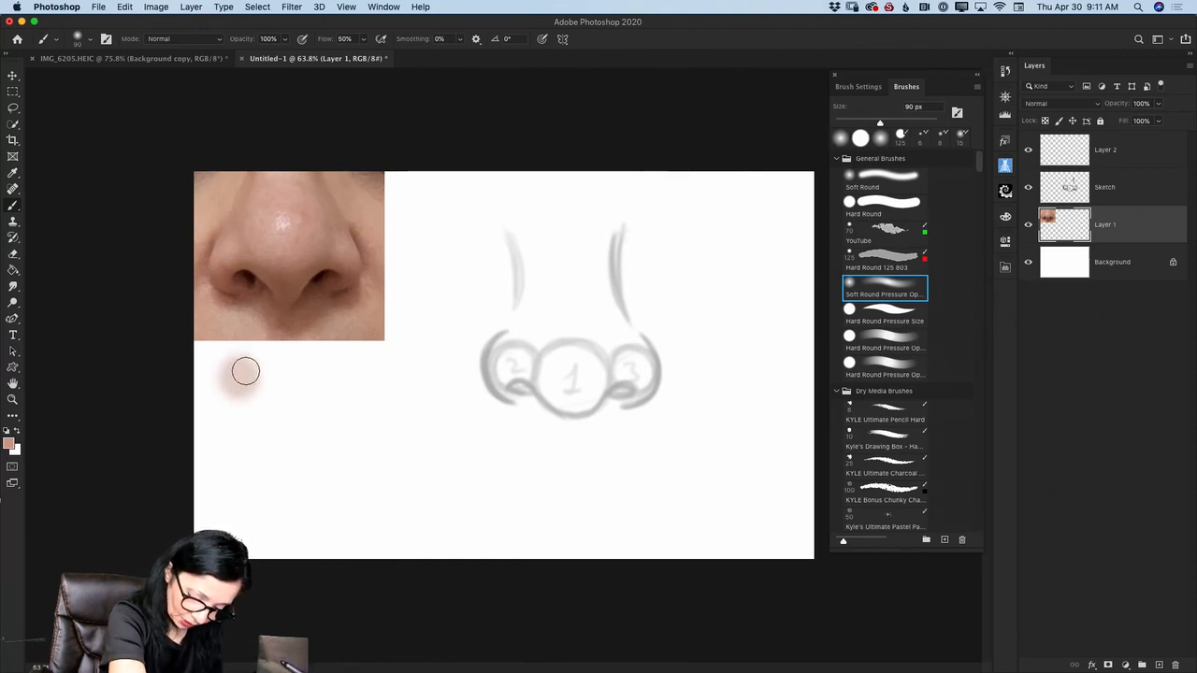
# - Sample the darker crease beside the right wing and the tip's underside, painting swatches below and beside the first one
pyautogui.press('i')
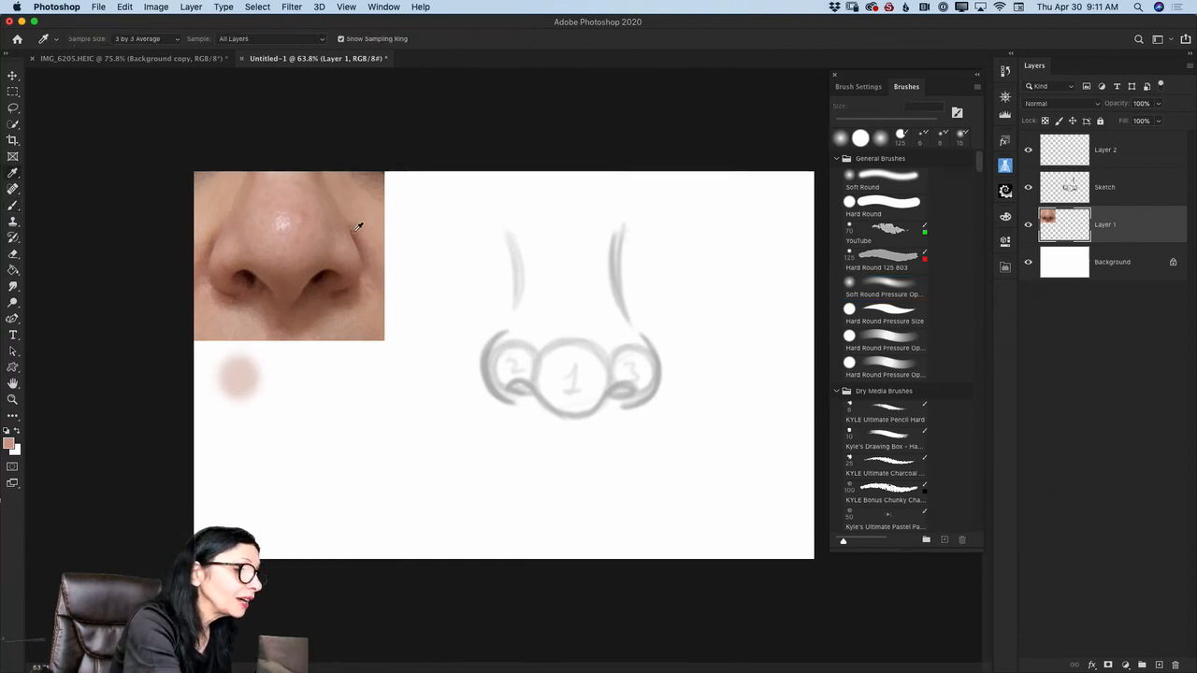
pyautogui.click(357, 226)
pyautogui.press('b')
pyautogui.moveTo(237, 425); pyautogui.dragTo(236, 430)
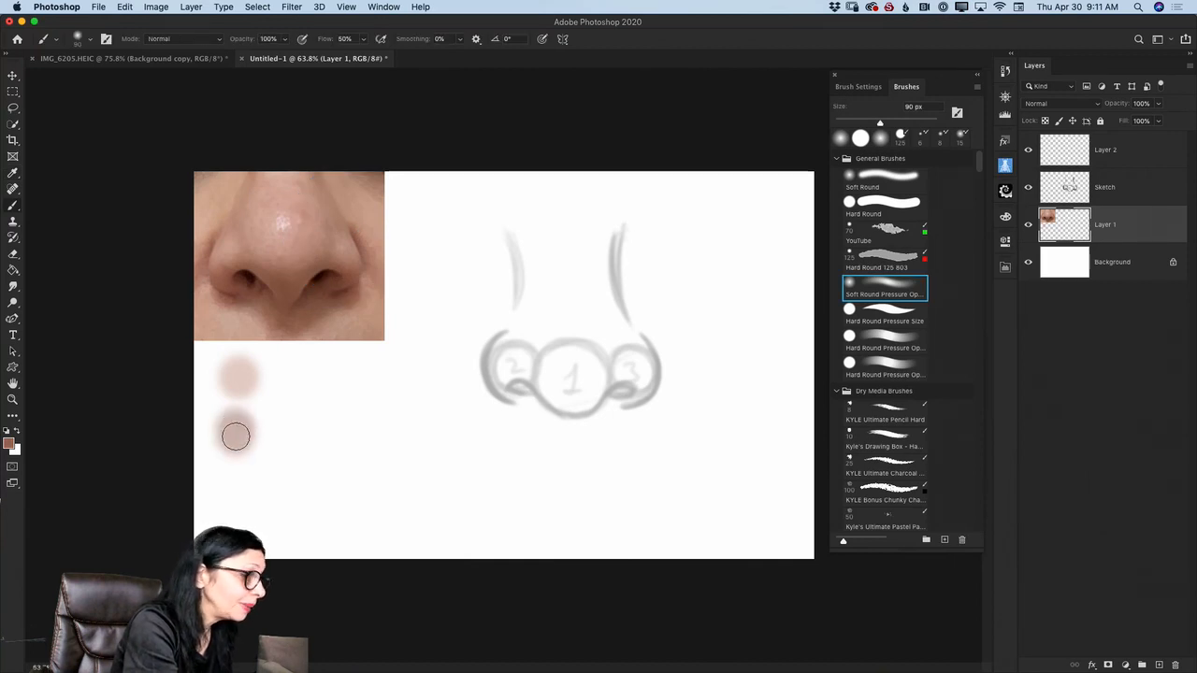
pyautogui.press('i')
pyautogui.click(302, 250)
pyautogui.press('b')
pyautogui.moveTo(280, 377)
pyautogui.mouseDown()
pyautogui.moveTo(340, 320)
pyautogui.moveTo(291, 428)
pyautogui.mouseUp()
# - Sample the skin below the right nostril and on the right cheek, adding a second-row middle swatch and a third top-row swatch
pyautogui.press('i')
pyautogui.click(342, 315)
pyautogui.press('b')
pyautogui.press('i')
pyautogui.click(365, 202)
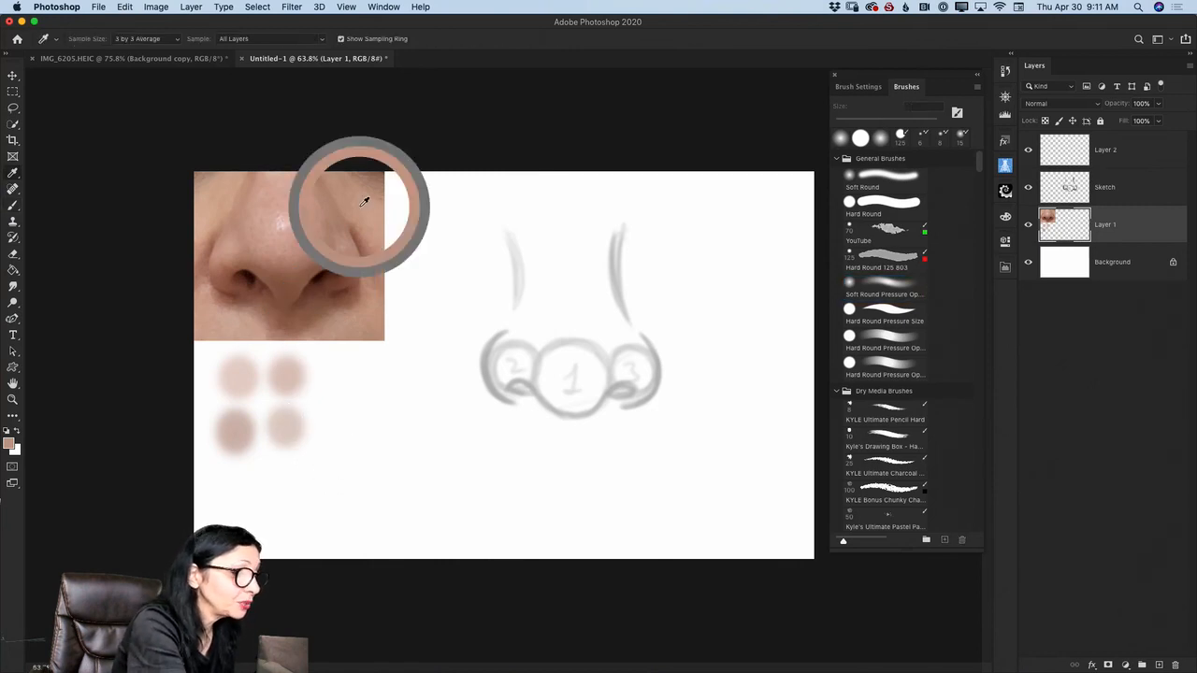
pyautogui.press('b')
pyautogui.moveTo(328, 368); pyautogui.dragTo(333, 376)
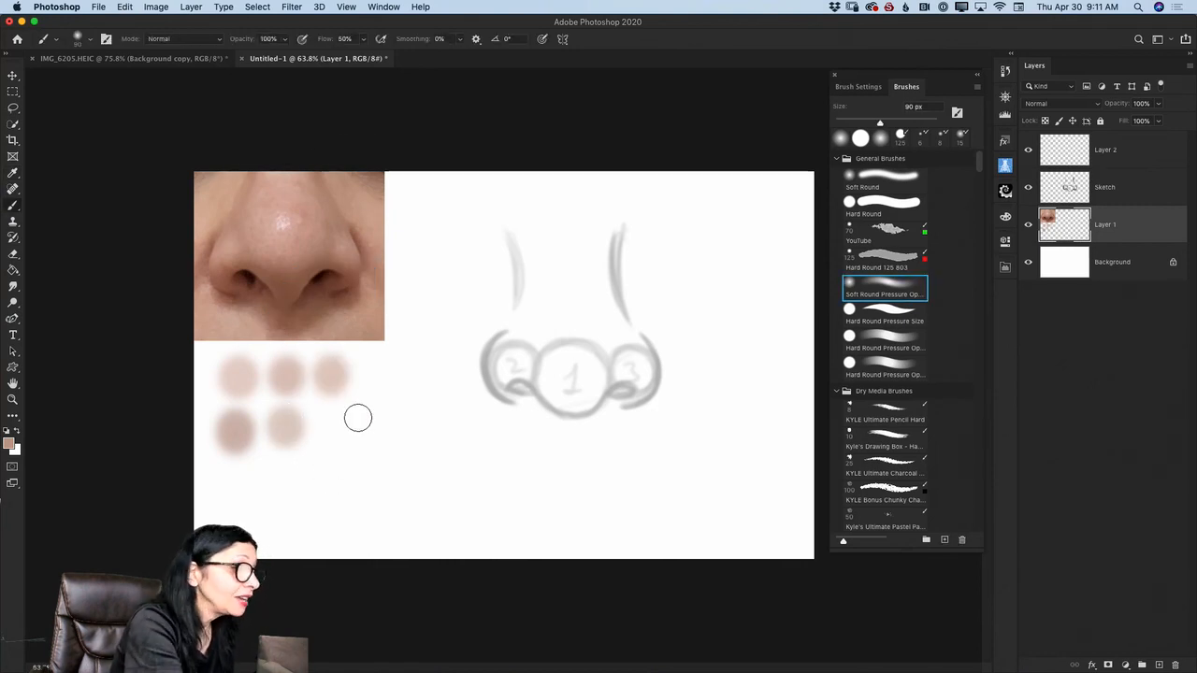
# - Sample the upper bridge and the dark left nostril, adding a swatch ending the second row and one starting a third row
pyautogui.press('i')
pyautogui.click(287, 182)
pyautogui.press('b')
pyautogui.moveTo(334, 417); pyautogui.dragTo(337, 426)
pyautogui.press('i')
pyautogui.click(255, 277)
pyautogui.press('b')
pyautogui.moveTo(243, 478); pyautogui.dragTo(239, 488)
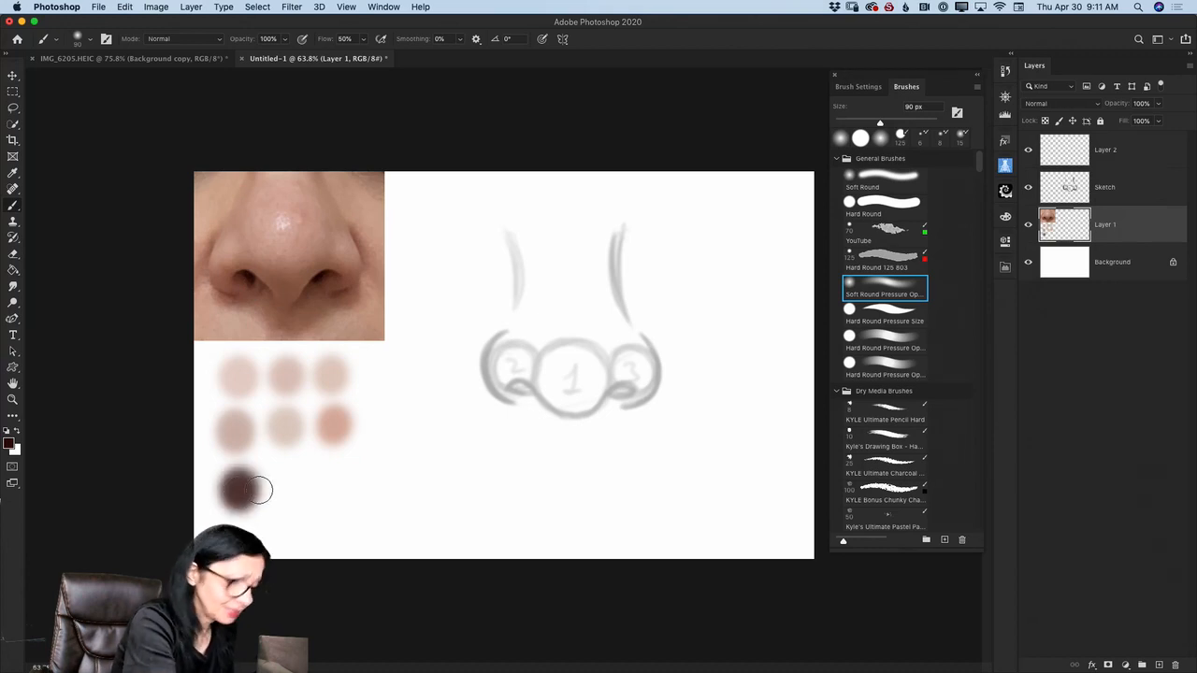
# - Sample the reddish tone under the nose tip and deepen the last swatch of the second row with it
pyautogui.press('i')
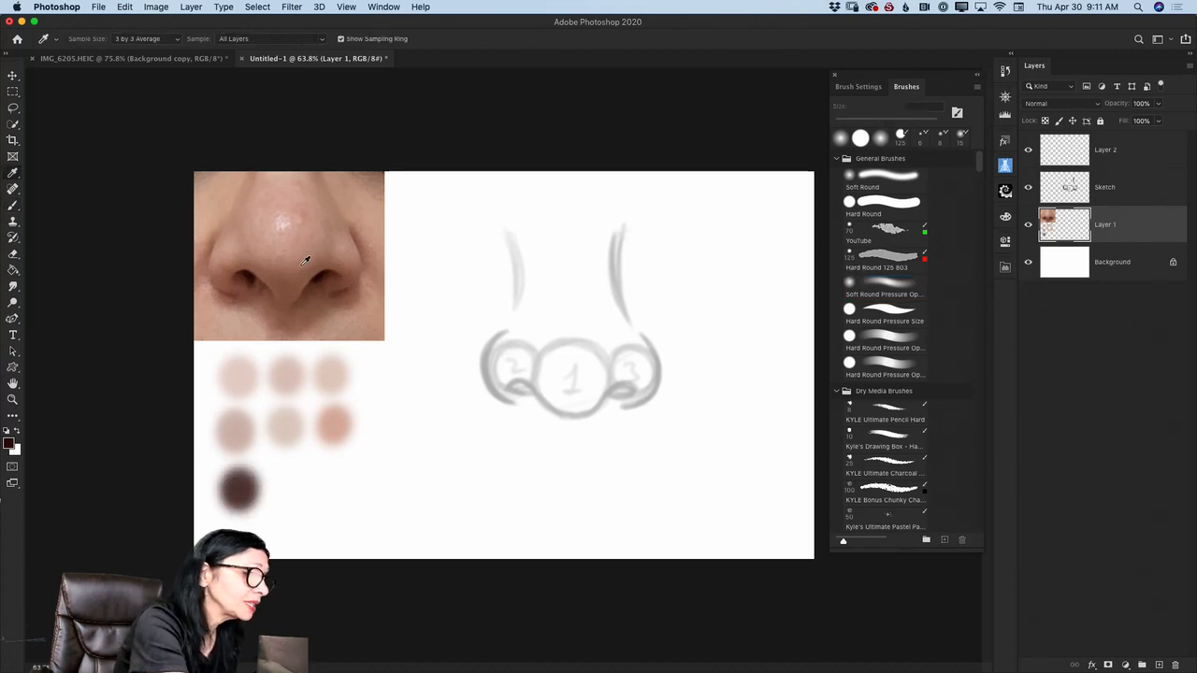
pyautogui.click(299, 252)
pyautogui.press('b')
pyautogui.click(334, 421)
# - Sample the nose tip and the right cheek again to strengthen the first and third swatches of the top row
pyautogui.press('i')
pyautogui.click(296, 218)
pyautogui.press('b')
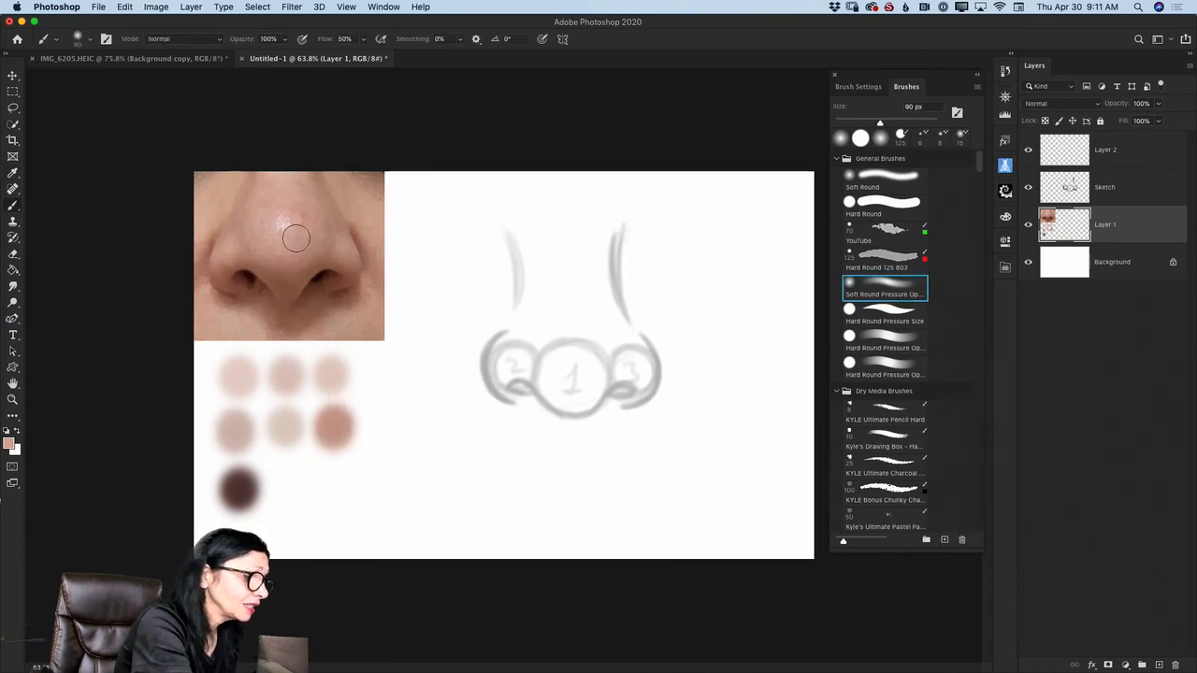
pyautogui.moveTo(248, 374); pyautogui.dragTo(246, 380)
pyautogui.press('i')
pyautogui.click(379, 199)
pyautogui.press('b')
pyautogui.moveTo(328, 371); pyautogui.dragTo(333, 389)
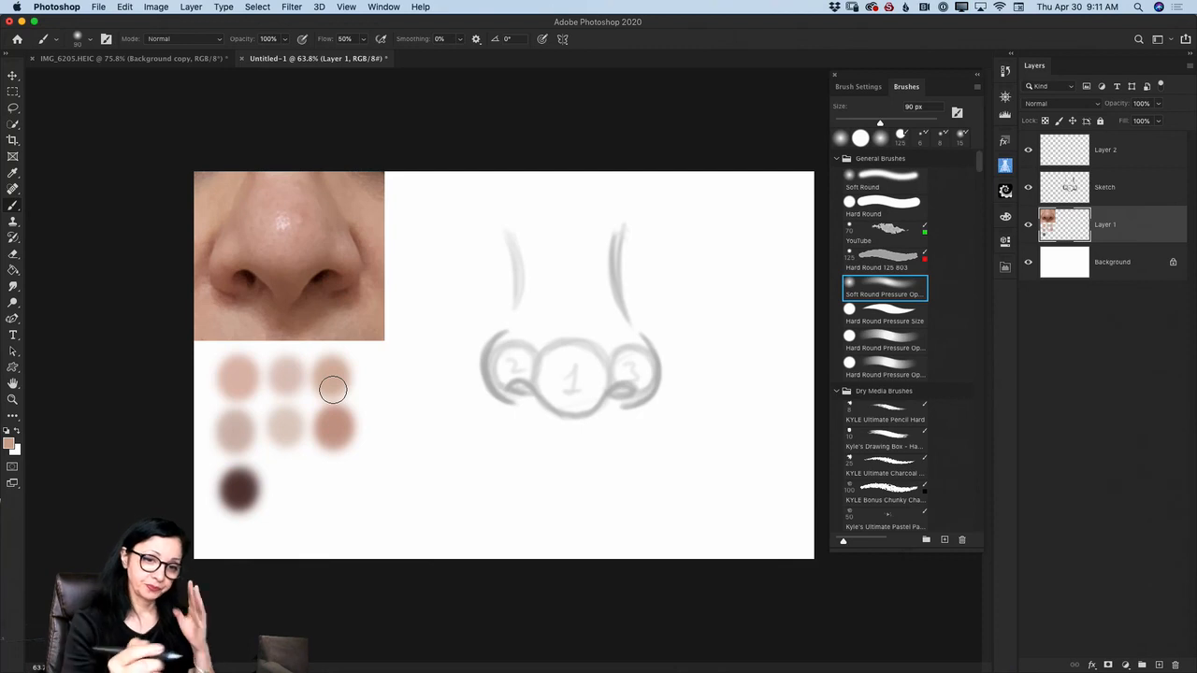
# - Rename Layer 2 as My Painting
pyautogui.click(1106, 151)
pyautogui.doubleClick(1105, 151)
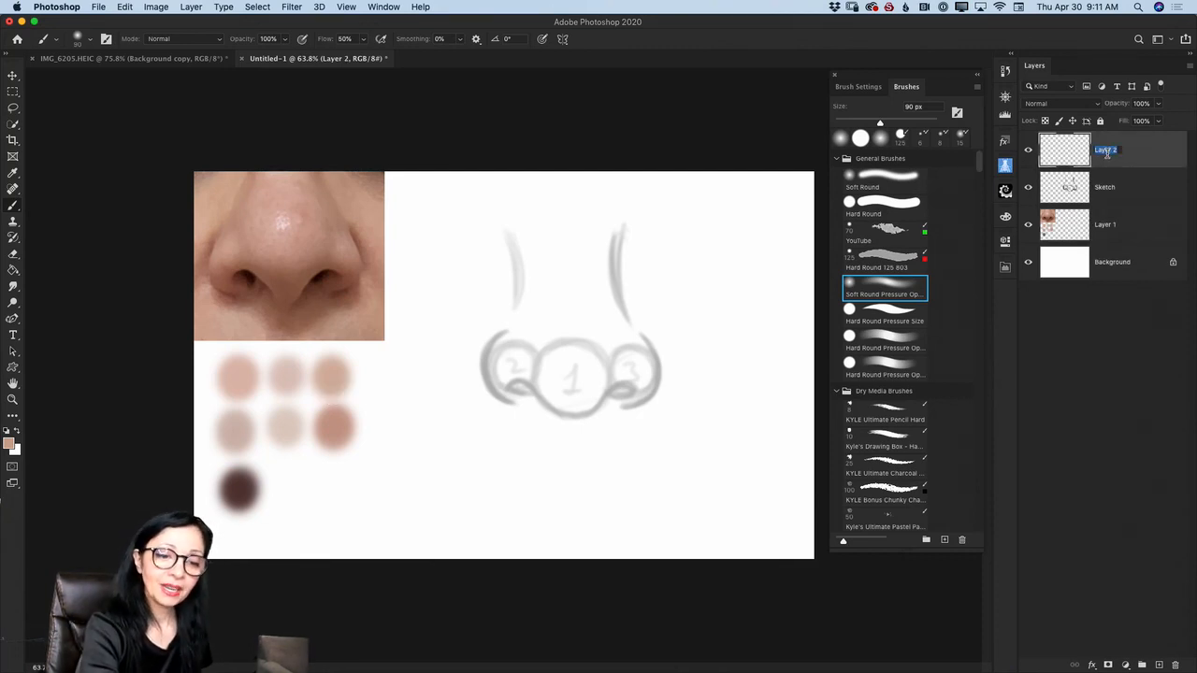
pyautogui.write('My Painting')
pyautogui.press('Return')
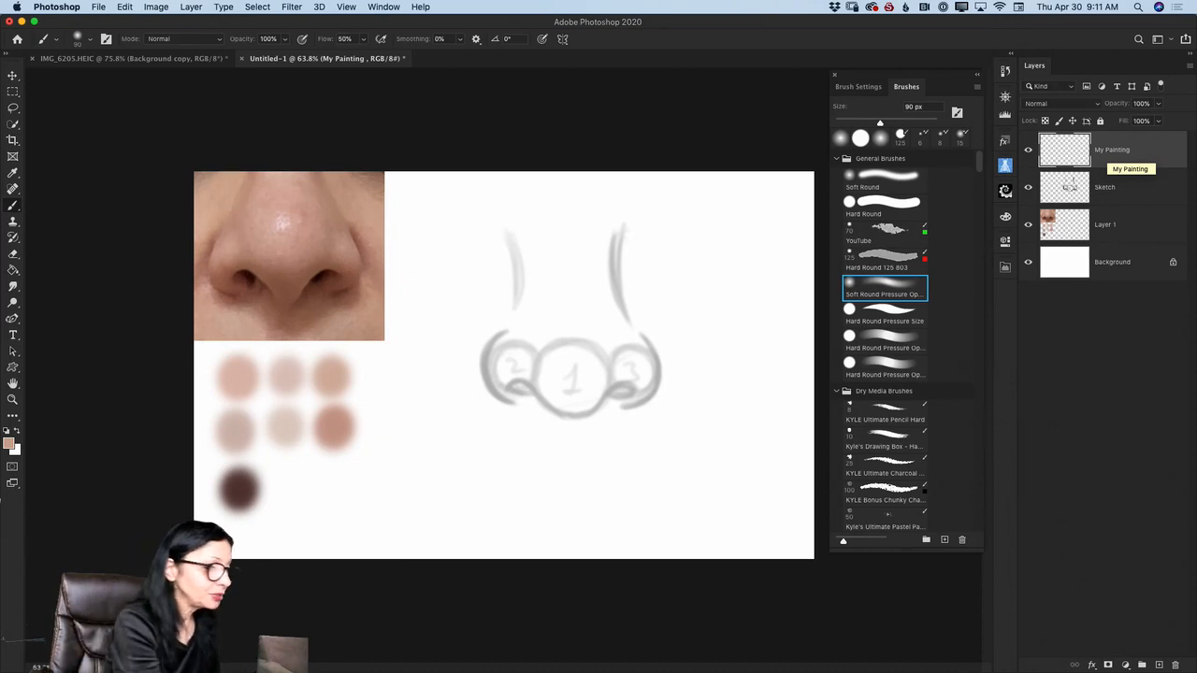
# - Sample the first pink swatch and paint a soft skin base over the nose sketch and surrounding area with a 125 px brush
pyautogui.press('i')
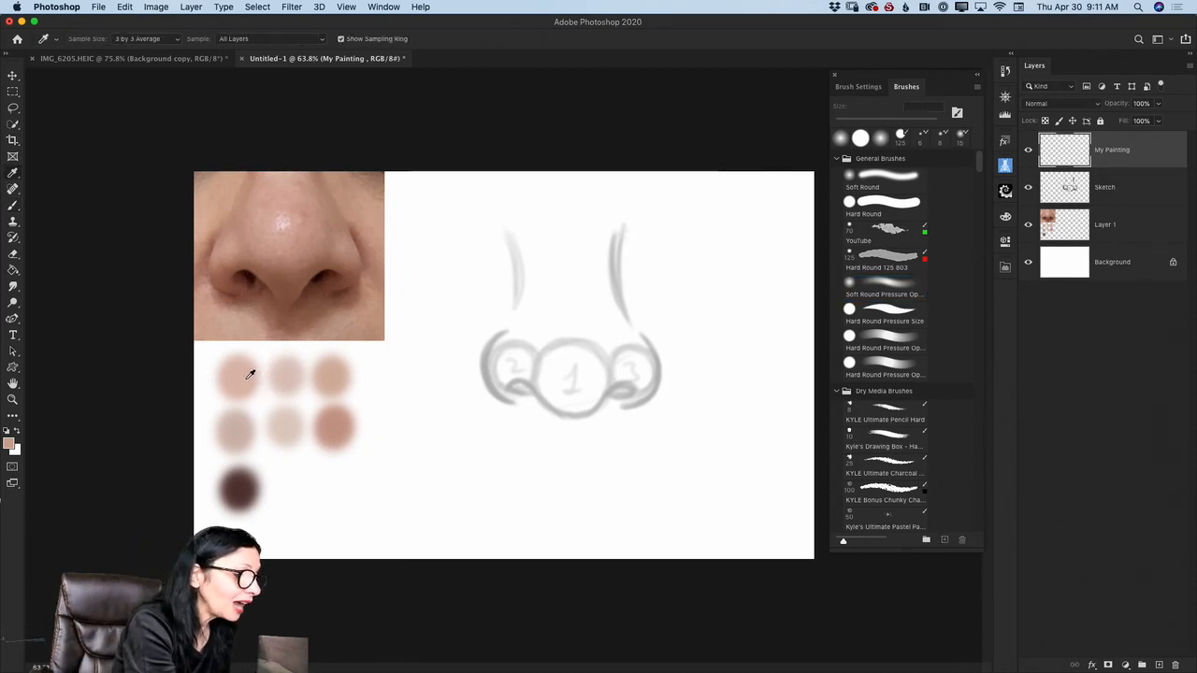
pyautogui.click(246, 373)
pyautogui.press('b')
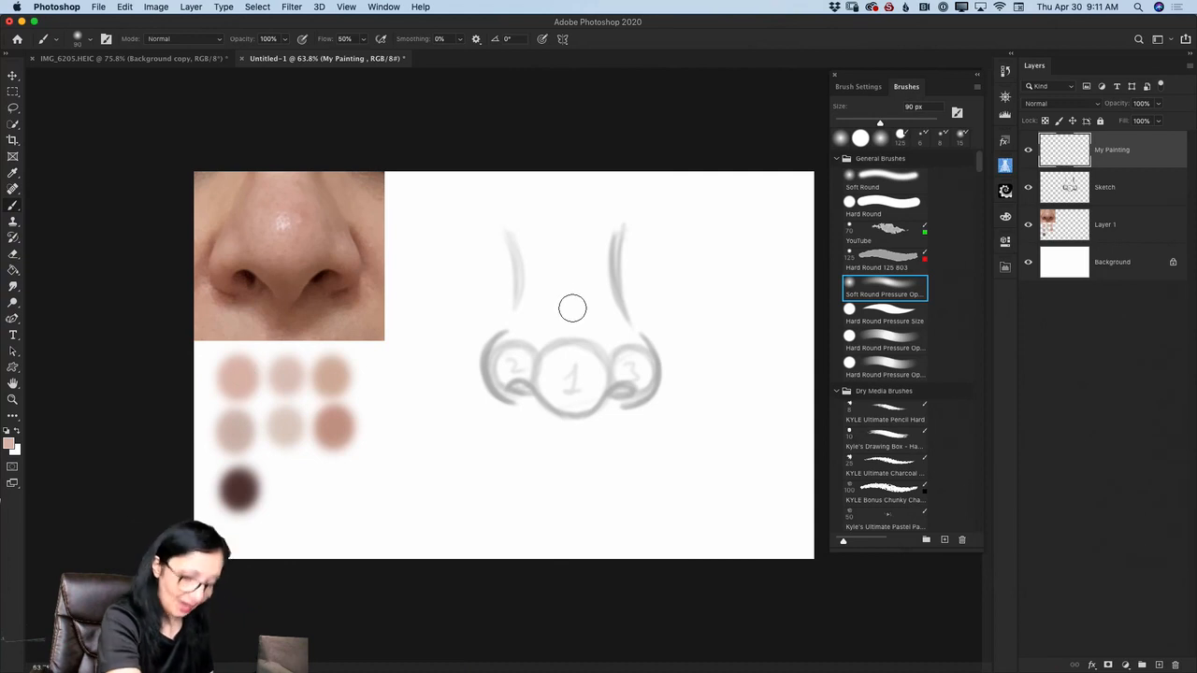
pyautogui.press(']')
pyautogui.press(']')
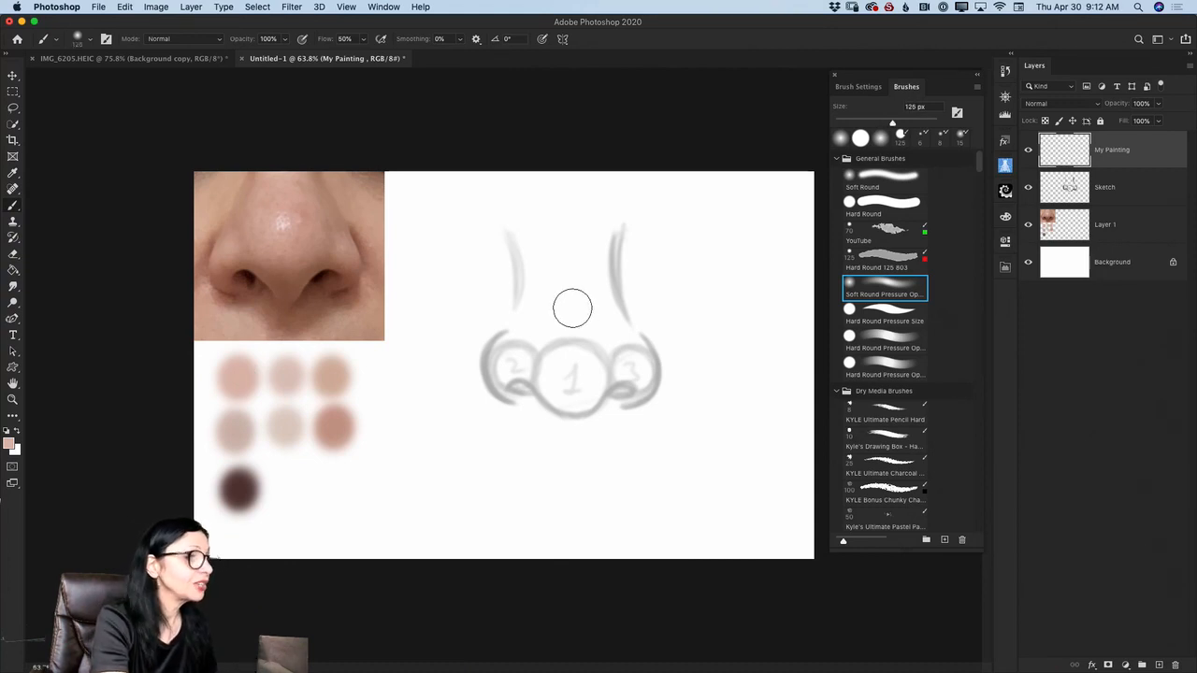
pyautogui.moveTo(537, 243)
pyautogui.mouseDown()
pyautogui.moveTo(541, 289)
pyautogui.moveTo(534, 230)
pyautogui.moveTo(559, 278)
pyautogui.moveTo(576, 230)
pyautogui.moveTo(592, 263)
pyautogui.moveTo(589, 288)
pyautogui.moveTo(570, 289)
pyautogui.moveTo(559, 245)
pyautogui.moveTo(536, 226)
pyautogui.moveTo(543, 282)
pyautogui.moveTo(532, 230)
pyautogui.moveTo(540, 302)
pyautogui.moveTo(562, 322)
pyautogui.moveTo(590, 279)
pyautogui.moveTo(574, 249)
pyautogui.moveTo(561, 272)
pyautogui.moveTo(579, 227)
pyautogui.moveTo(607, 319)
pyautogui.moveTo(592, 254)
pyautogui.moveTo(526, 335)
pyautogui.moveTo(526, 315)
pyautogui.moveTo(505, 373)
pyautogui.moveTo(570, 386)
pyautogui.moveTo(592, 364)
pyautogui.moveTo(591, 378)
pyautogui.moveTo(567, 383)
pyautogui.moveTo(638, 367)
pyautogui.mouseUp()
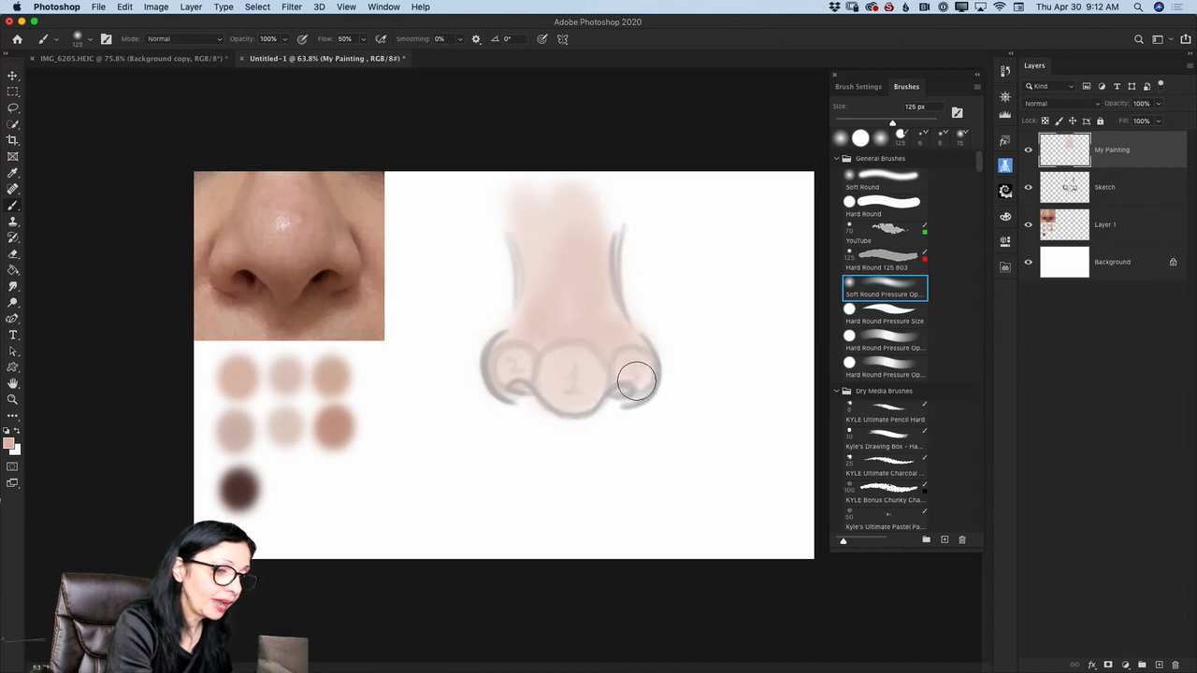
pyautogui.moveTo(504, 191)
pyautogui.mouseDown()
pyautogui.moveTo(508, 238)
pyautogui.moveTo(495, 237)
pyautogui.moveTo(491, 178)
pyautogui.moveTo(512, 293)
pyautogui.moveTo(471, 185)
pyautogui.moveTo(481, 293)
pyautogui.moveTo(499, 316)
pyautogui.moveTo(444, 320)
pyautogui.moveTo(467, 317)
pyautogui.moveTo(483, 272)
pyautogui.moveTo(464, 274)
pyautogui.moveTo(485, 299)
pyautogui.moveTo(463, 379)
pyautogui.moveTo(500, 408)
pyautogui.moveTo(540, 412)
pyautogui.moveTo(476, 304)
pyautogui.moveTo(424, 347)
pyautogui.moveTo(491, 269)
pyautogui.moveTo(512, 310)
pyautogui.moveTo(517, 185)
pyautogui.moveTo(606, 203)
pyautogui.moveTo(576, 176)
pyautogui.moveTo(606, 199)
pyautogui.mouseUp()
pyautogui.moveTo(633, 239)
pyautogui.mouseDown()
pyautogui.moveTo(659, 281)
pyautogui.moveTo(662, 323)
pyautogui.mouseUp()
pyautogui.moveTo(545, 240); pyautogui.dragTo(565, 289)
pyautogui.moveTo(627, 259)
pyautogui.mouseDown()
pyautogui.moveTo(661, 340)
pyautogui.moveTo(688, 374)
pyautogui.moveTo(656, 352)
pyautogui.moveTo(628, 273)
pyautogui.moveTo(661, 362)
pyautogui.moveTo(645, 413)
pyautogui.moveTo(615, 390)
pyautogui.moveTo(587, 420)
pyautogui.moveTo(521, 390)
pyautogui.moveTo(539, 417)
pyautogui.moveTo(505, 425)
pyautogui.moveTo(463, 375)
pyautogui.moveTo(474, 426)
pyautogui.moveTo(594, 475)
pyautogui.moveTo(568, 437)
pyautogui.moveTo(637, 405)
pyautogui.moveTo(642, 425)
pyautogui.moveTo(539, 469)
pyautogui.moveTo(656, 413)
pyautogui.moveTo(644, 272)
pyautogui.moveTo(685, 396)
pyautogui.moveTo(653, 382)
pyautogui.moveTo(628, 203)
pyautogui.moveTo(649, 237)
pyautogui.moveTo(602, 221)
pyautogui.moveTo(504, 307)
pyautogui.moveTo(482, 303)
pyautogui.moveTo(461, 212)
pyautogui.moveTo(423, 344)
pyautogui.moveTo(514, 388)
pyautogui.moveTo(573, 354)
pyautogui.moveTo(618, 232)
pyautogui.moveTo(643, 287)
pyautogui.moveTo(666, 417)
pyautogui.moveTo(568, 466)
pyautogui.moveTo(669, 374)
pyautogui.moveTo(516, 453)
pyautogui.moveTo(508, 469)
pyautogui.moveTo(552, 439)
pyautogui.moveTo(472, 357)
pyautogui.moveTo(466, 201)
pyautogui.moveTo(442, 280)
pyautogui.moveTo(417, 187)
pyautogui.moveTo(408, 344)
pyautogui.moveTo(431, 335)
pyautogui.moveTo(434, 214)
pyautogui.moveTo(463, 191)
pyautogui.moveTo(572, 209)
pyautogui.moveTo(643, 187)
pyautogui.moveTo(707, 331)
pyautogui.moveTo(701, 220)
pyautogui.moveTo(686, 189)
pyautogui.moveTo(690, 315)
pyautogui.moveTo(579, 183)
pyautogui.moveTo(548, 172)
pyautogui.moveTo(711, 288)
pyautogui.moveTo(719, 352)
pyautogui.moveTo(677, 324)
pyautogui.moveTo(703, 434)
pyautogui.moveTo(611, 488)
pyautogui.moveTo(494, 449)
pyautogui.moveTo(439, 402)
pyautogui.moveTo(497, 478)
pyautogui.moveTo(632, 490)
pyautogui.moveTo(513, 497)
pyautogui.moveTo(647, 499)
pyautogui.moveTo(611, 442)
pyautogui.moveTo(586, 434)
pyautogui.moveTo(440, 405)
pyautogui.moveTo(443, 449)
pyautogui.moveTo(435, 268)
pyautogui.moveTo(492, 197)
pyautogui.moveTo(710, 273)
pyautogui.moveTo(667, 464)
pyautogui.moveTo(616, 502)
pyautogui.mouseUp()
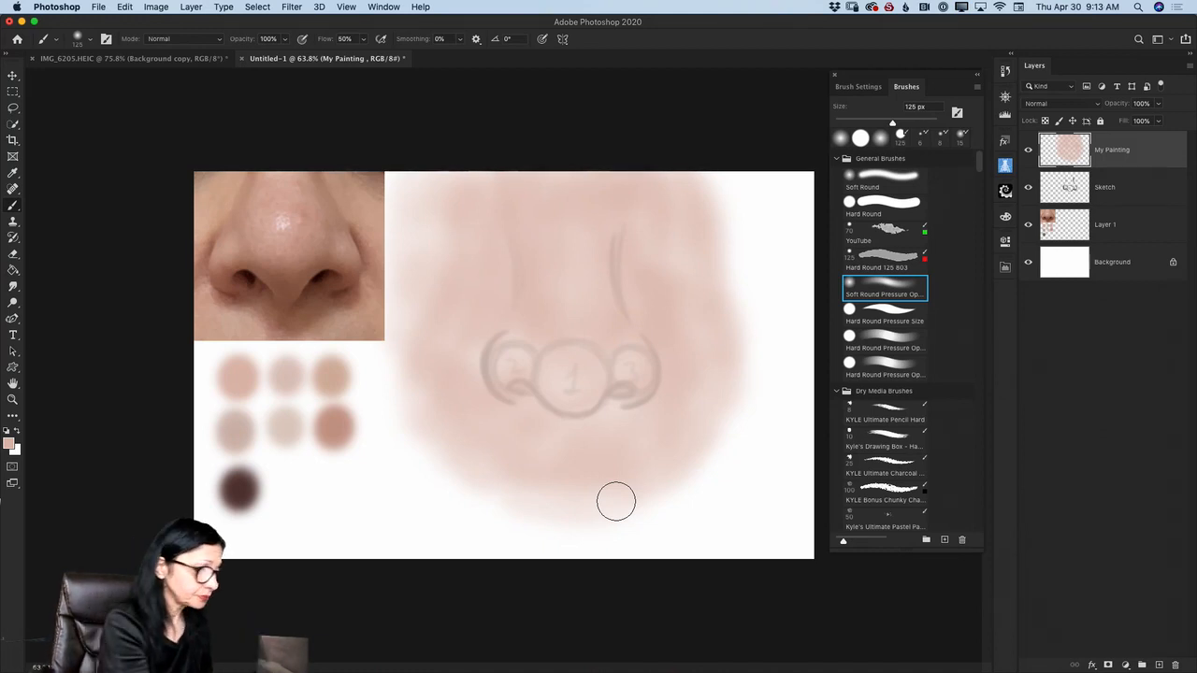
# - Sample the reddish swatch and shade the underside of the nose tip and both wings with a 60 px brush
pyautogui.press('i')
pyautogui.click(341, 421)
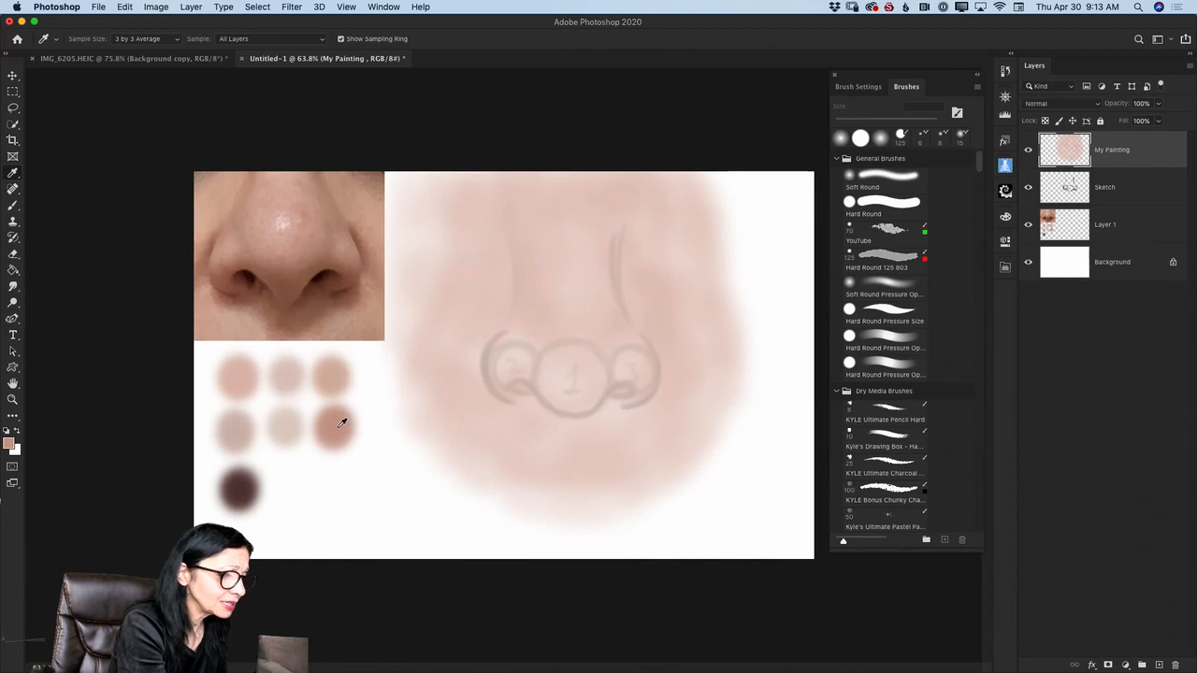
pyautogui.press('b')
pyautogui.press('[')
pyautogui.press('[')
pyautogui.press('[')
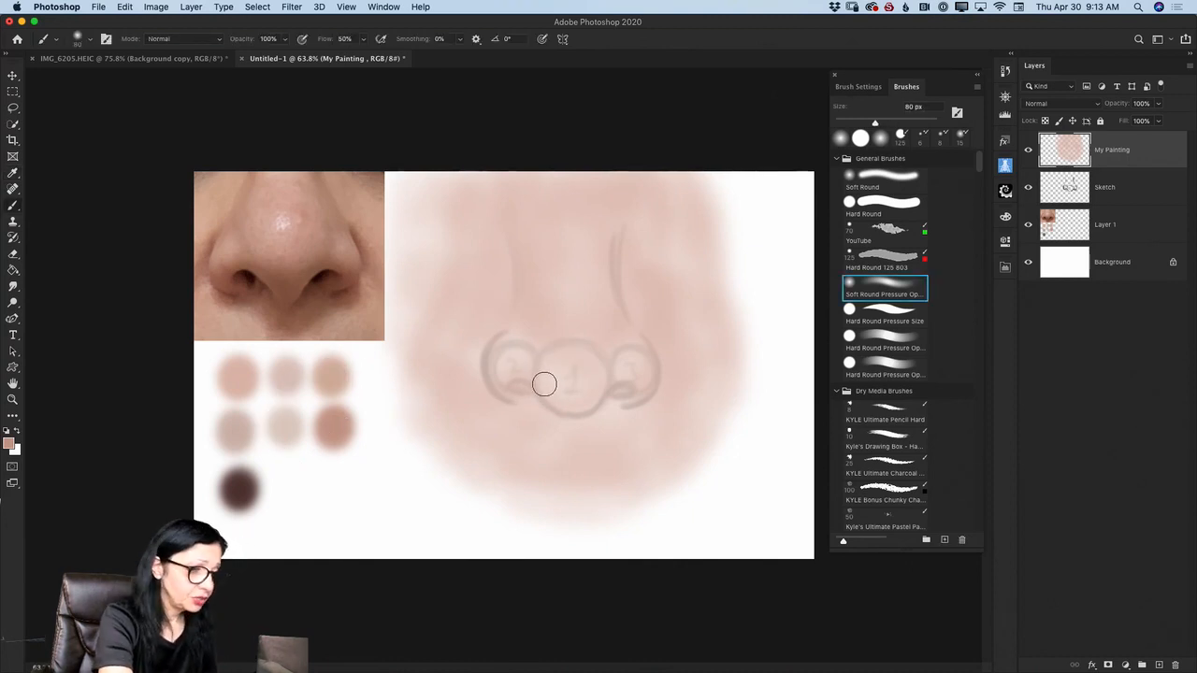
pyautogui.press('[')
pyautogui.press('[')
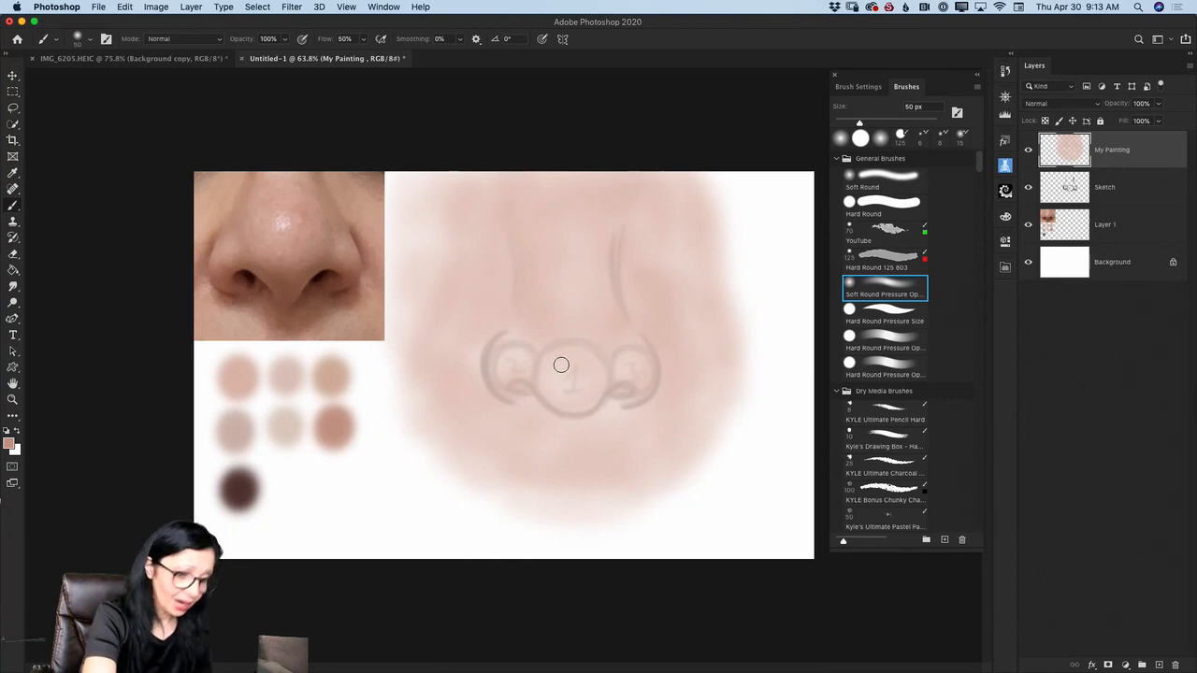
pyautogui.moveTo(561, 365)
pyautogui.mouseDown()
pyautogui.moveTo(552, 396)
pyautogui.moveTo(578, 402)
pyautogui.moveTo(559, 398)
pyautogui.moveTo(591, 387)
pyautogui.moveTo(550, 388)
pyautogui.moveTo(596, 383)
pyautogui.moveTo(554, 399)
pyautogui.moveTo(528, 375)
pyautogui.moveTo(499, 380)
pyautogui.moveTo(528, 375)
pyautogui.moveTo(502, 373)
pyautogui.moveTo(563, 392)
pyautogui.moveTo(556, 401)
pyautogui.moveTo(594, 390)
pyautogui.moveTo(564, 406)
pyautogui.moveTo(633, 374)
pyautogui.moveTo(579, 407)
pyautogui.moveTo(529, 376)
pyautogui.moveTo(552, 395)
pyautogui.moveTo(599, 391)
pyautogui.moveTo(567, 404)
pyautogui.moveTo(506, 373)
pyautogui.moveTo(510, 363)
pyautogui.moveTo(499, 375)
pyautogui.moveTo(495, 357)
pyautogui.moveTo(494, 385)
pyautogui.moveTo(510, 373)
pyautogui.moveTo(502, 387)
pyautogui.moveTo(562, 388)
pyautogui.moveTo(585, 402)
pyautogui.moveTo(636, 383)
pyautogui.mouseUp()
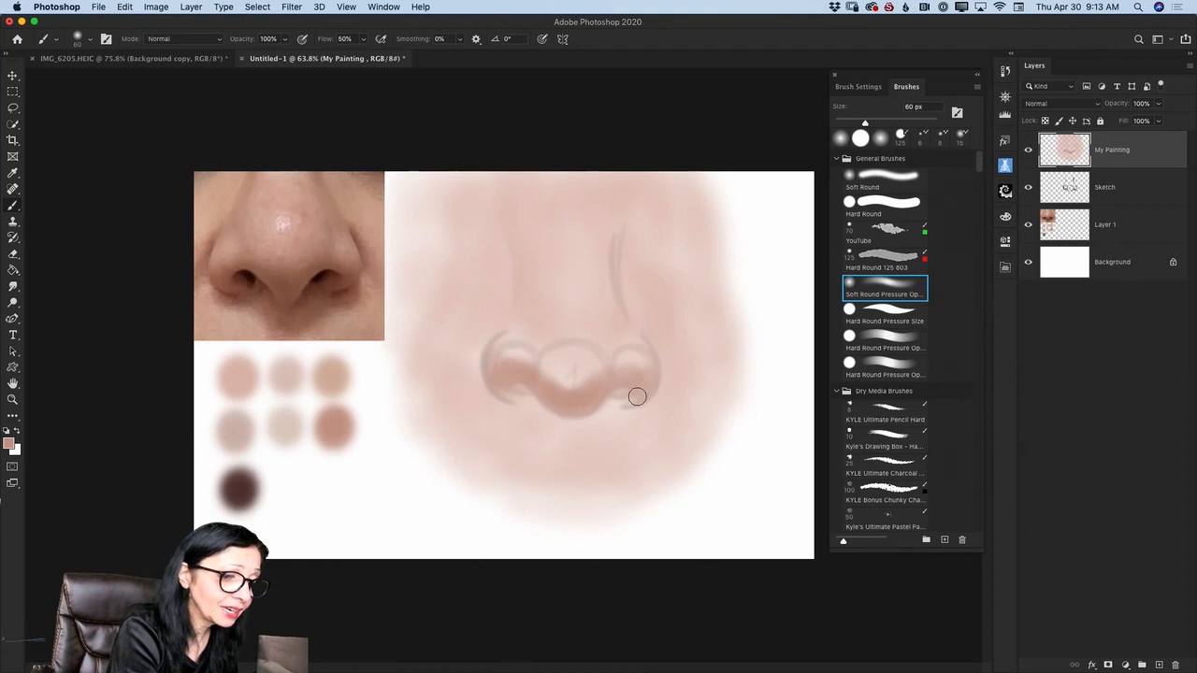
pyautogui.moveTo(590, 399)
pyautogui.mouseDown()
pyautogui.moveTo(555, 394)
pyautogui.moveTo(548, 405)
pyautogui.mouseUp()
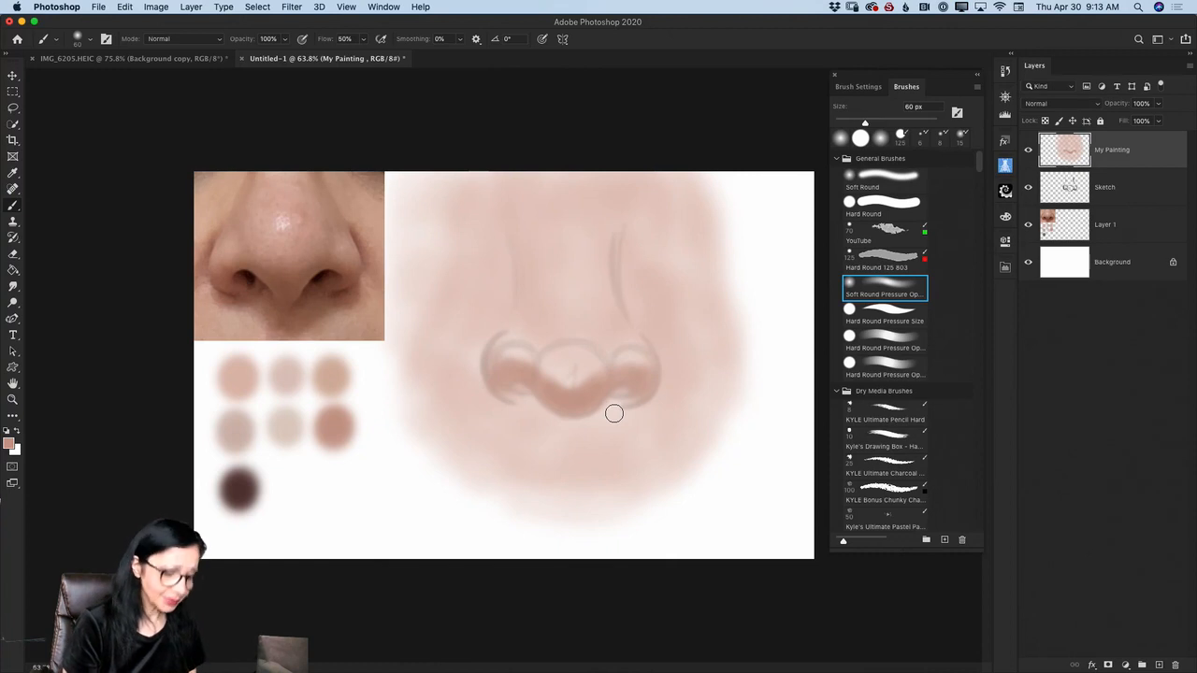
# - Sample the nose bridge's skin tone, check it in the Color Picker, and shade both sides of the bridge with a 60 px brush
pyautogui.press('i')
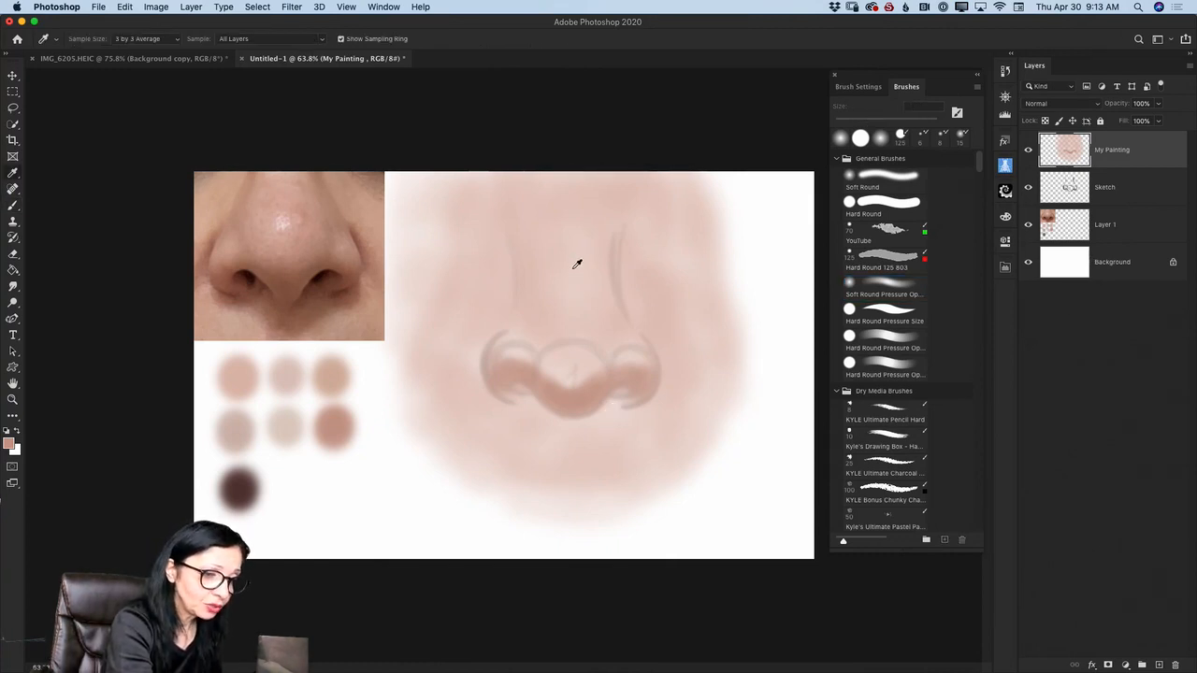
pyautogui.click(576, 262)
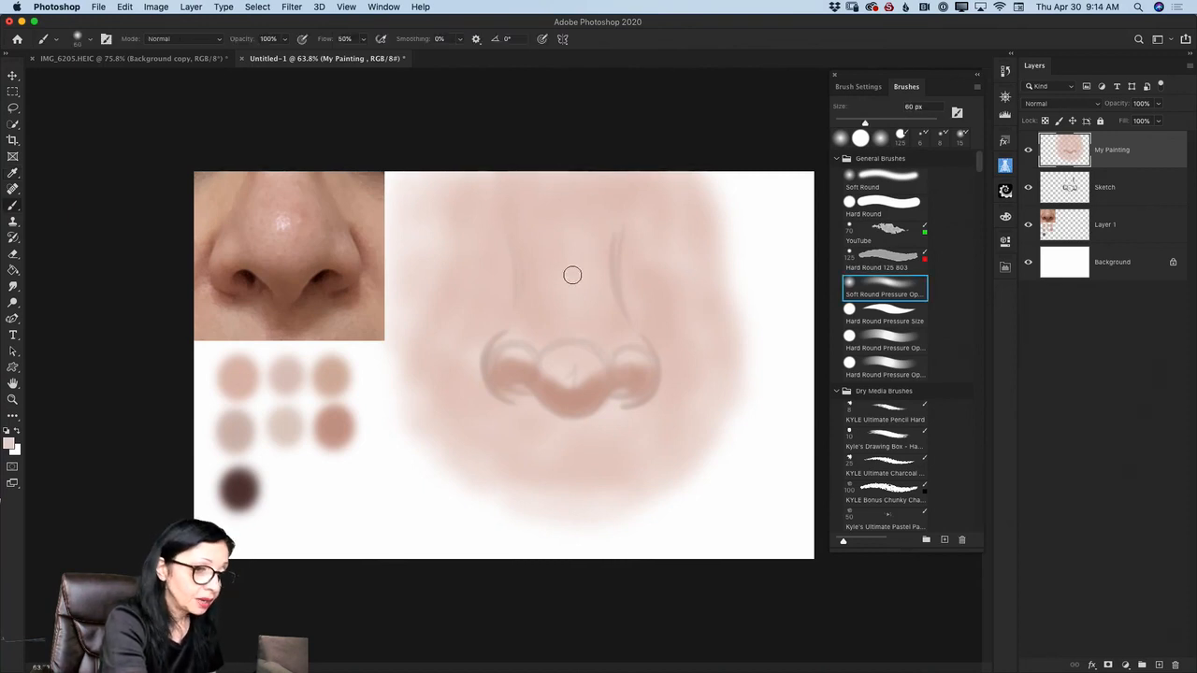
pyautogui.click(10, 443)
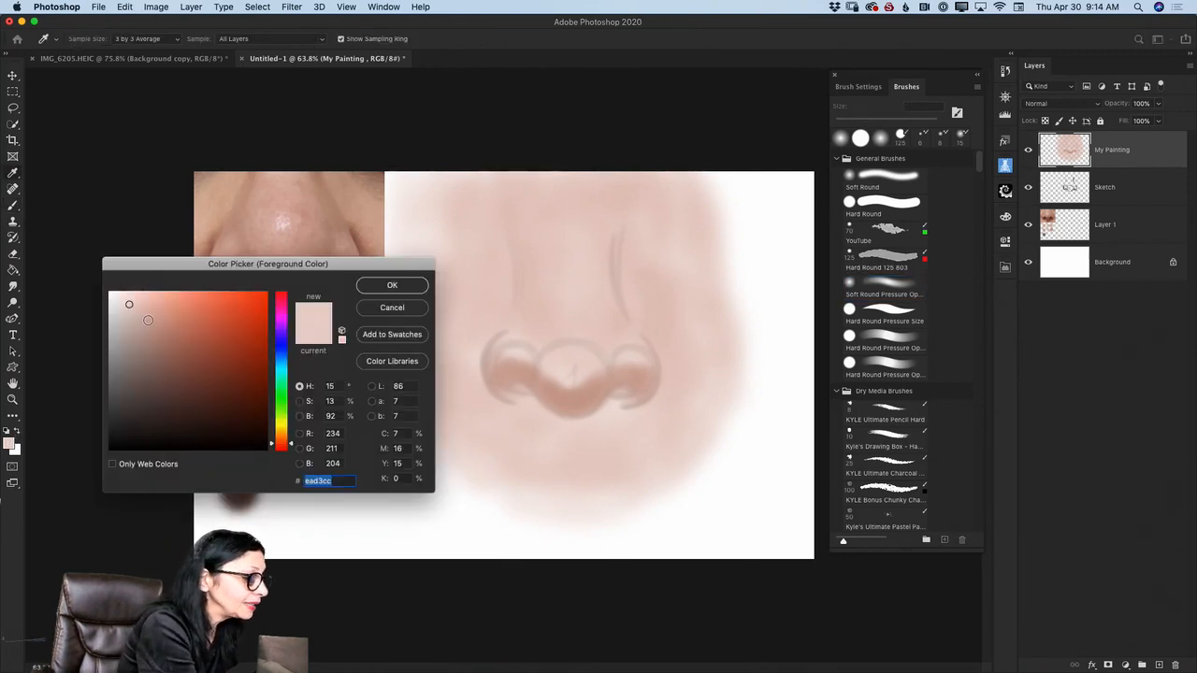
pyautogui.click(392, 286)
pyautogui.press('b')
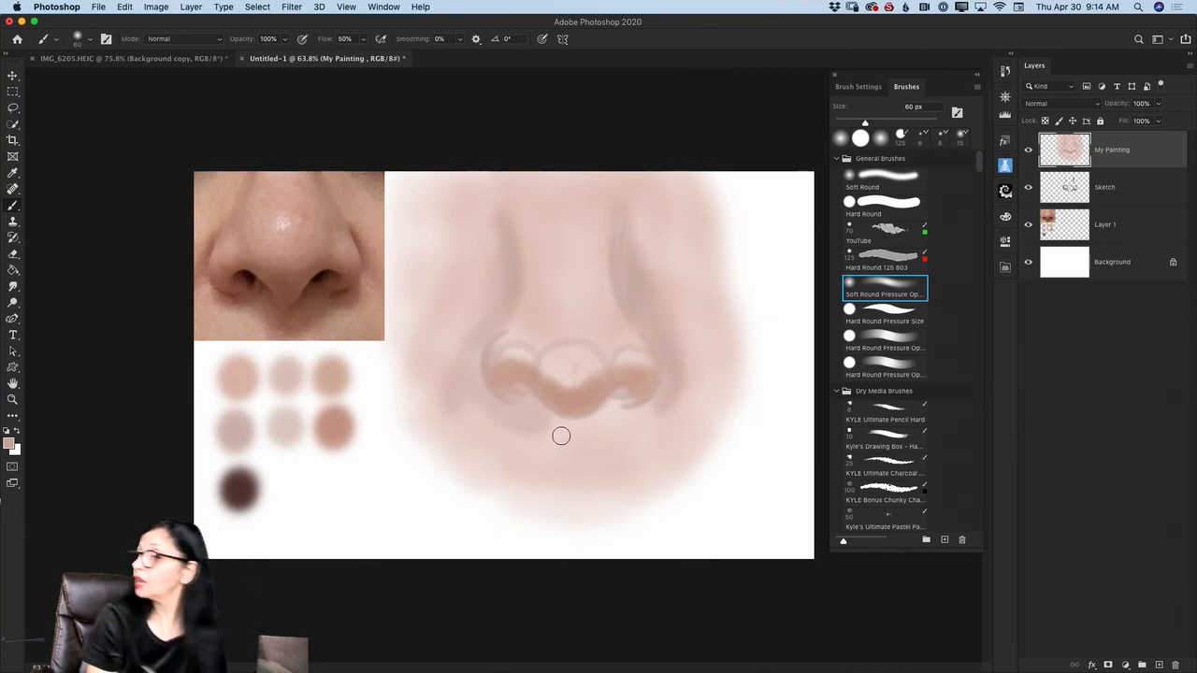
# - Deepen and soften the shadow around both wings and beneath the nose with a 90 px brush
pyautogui.press(']')
pyautogui.press(']')
pyautogui.press(']')
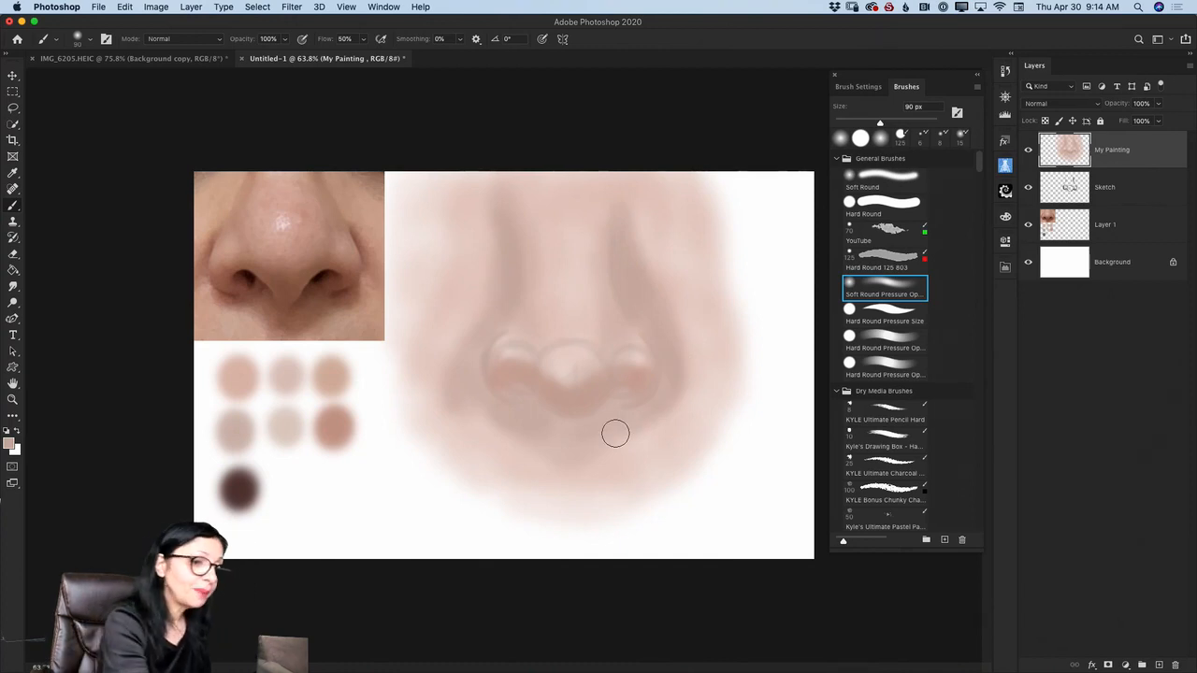
# - Sample the bridge tone, lighten the foreground color to fff5f2, and paint a soft highlight down the bridge to the tip
pyautogui.keyDown('alt'); pyautogui.click(572, 264); pyautogui.keyUp('alt')
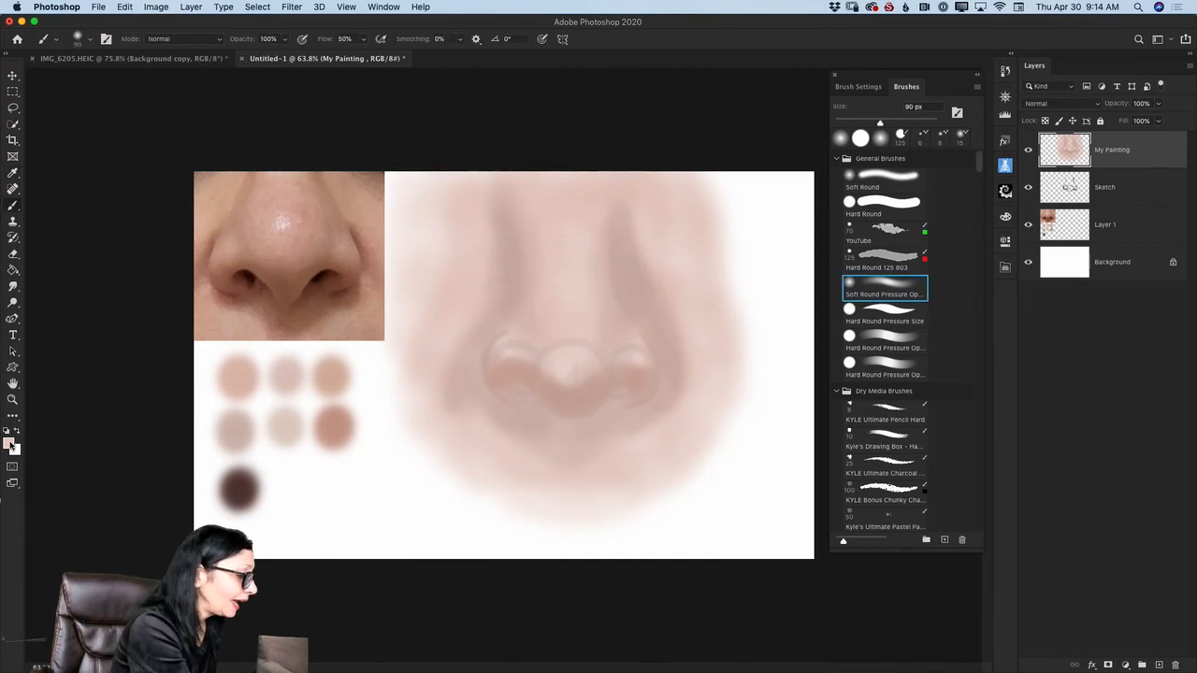
pyautogui.click(10, 444)
pyautogui.click(117, 292)
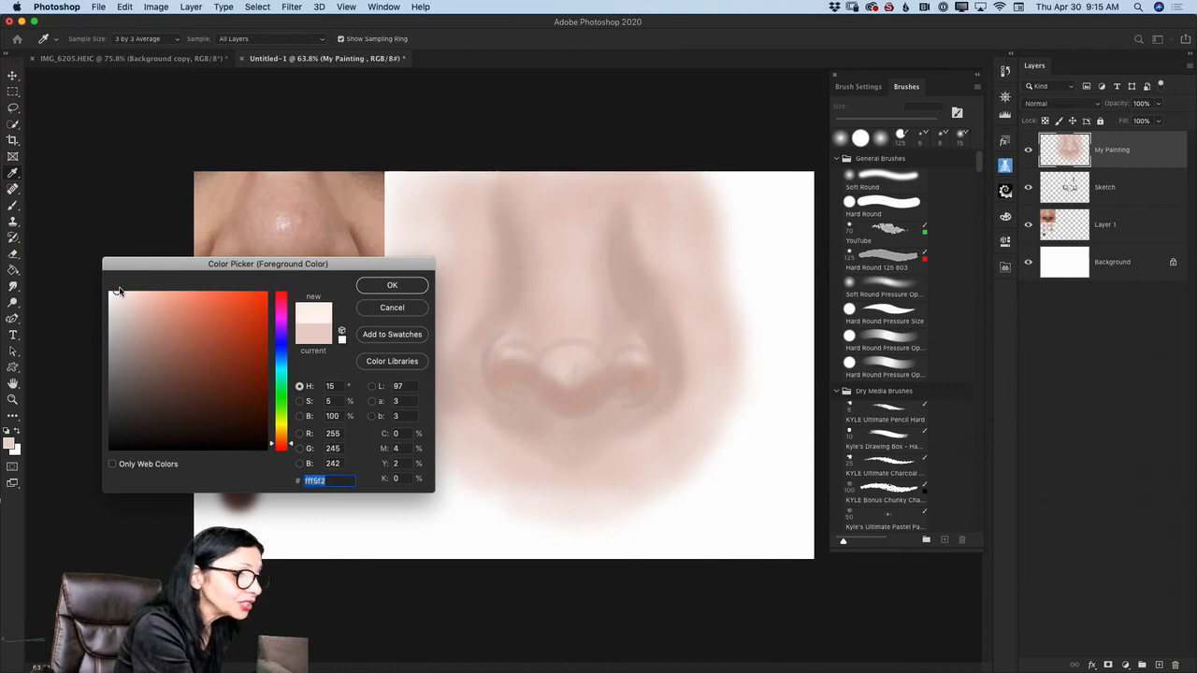
pyautogui.click(389, 287)
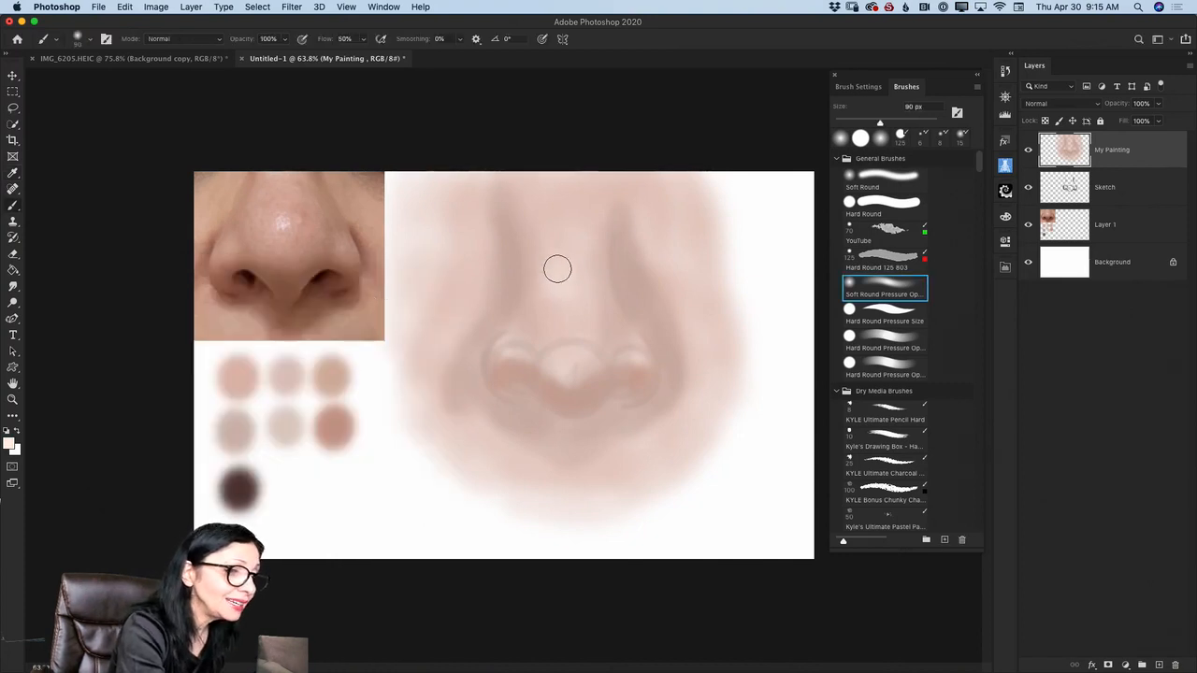
pyautogui.moveTo(574, 293)
pyautogui.mouseDown()
pyautogui.moveTo(541, 309)
pyautogui.moveTo(594, 312)
pyautogui.moveTo(579, 366)
pyautogui.mouseUp()
# - Highlight both nose wings with 60 and 45 px brushes, and paint a thin light rim under the tip with a 10 px brush
pyautogui.press('[')
pyautogui.press('[')
pyautogui.press('[')
pyautogui.press('[')
pyautogui.press('[')
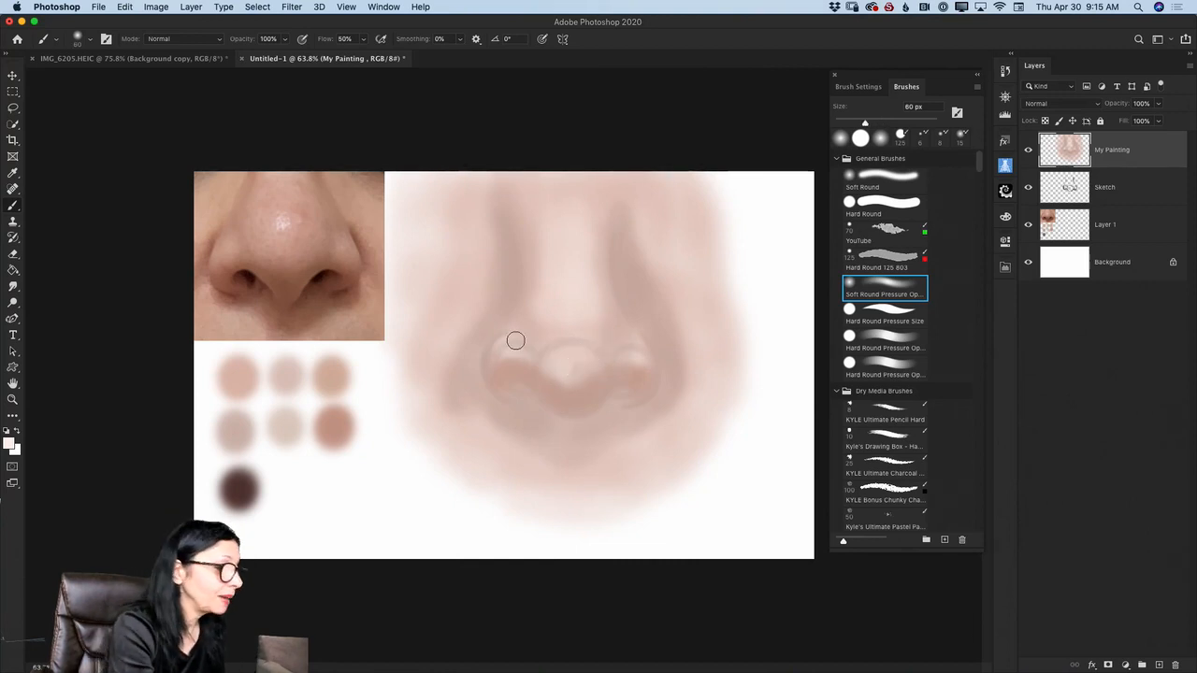
pyautogui.moveTo(508, 347); pyautogui.dragTo(515, 340)
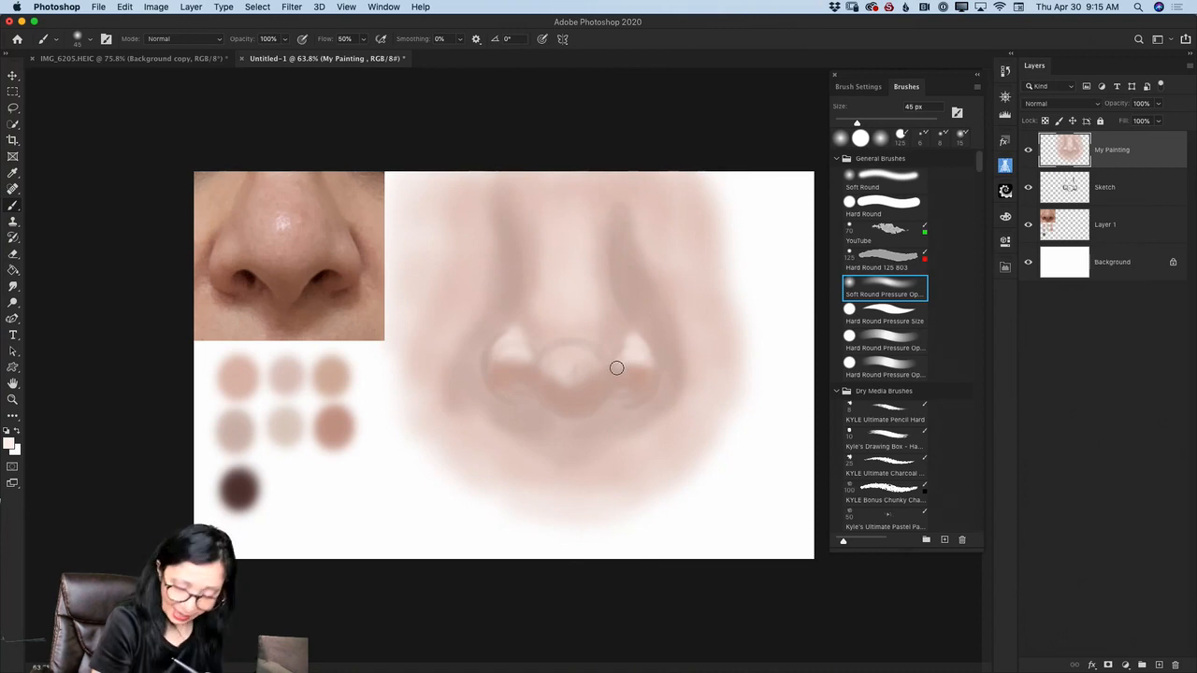
pyautogui.press('[')
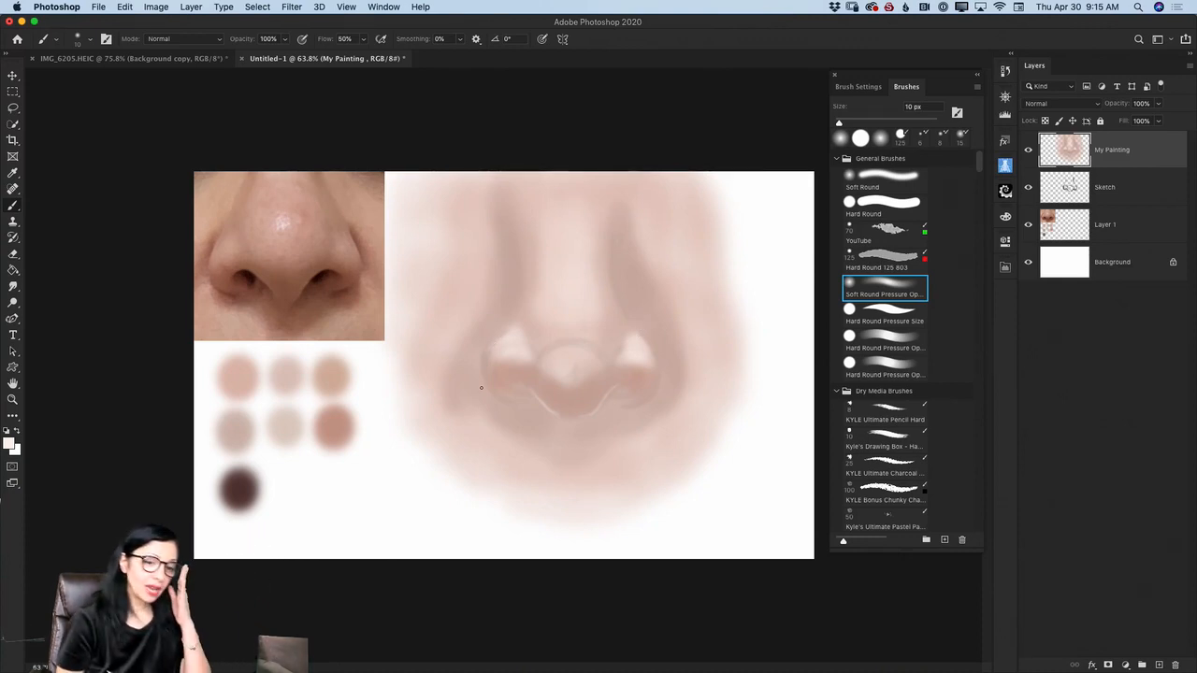
# - Hide the Sketch layer and set the brush to 90 px with 30% opacity for blending
pyautogui.click(1027, 188)
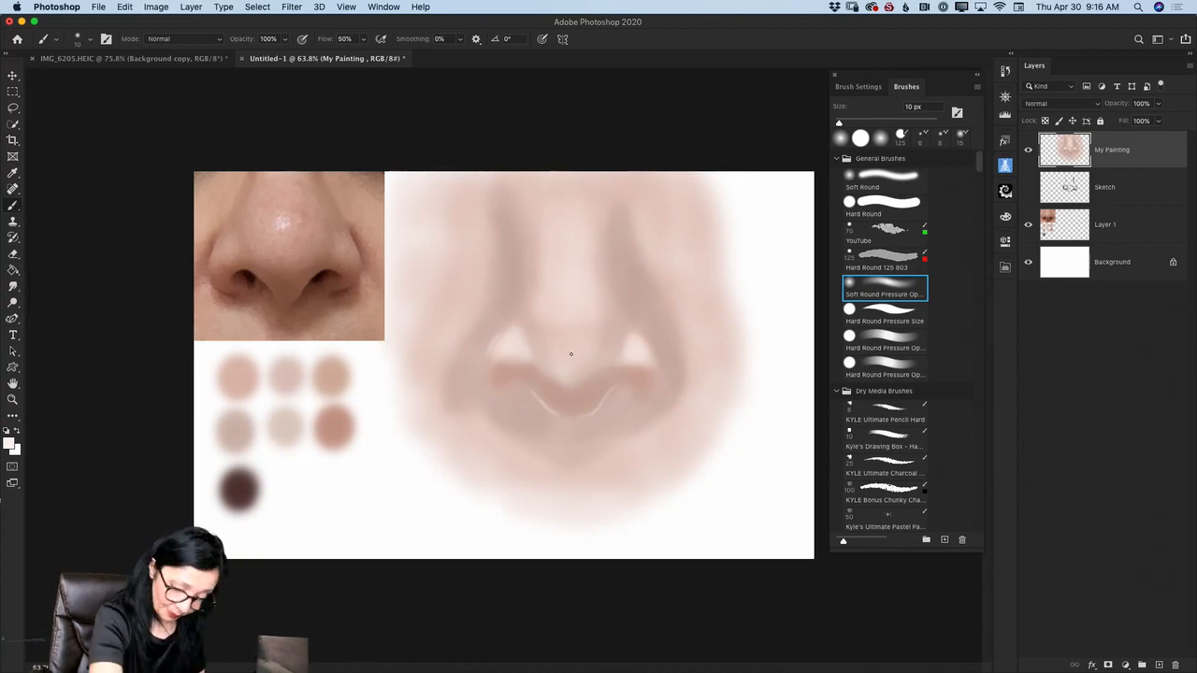
pyautogui.press(']')
pyautogui.press(']')
pyautogui.press(']')
pyautogui.press(']')
pyautogui.press(']')
pyautogui.press(']')
pyautogui.press(']')
pyautogui.press(']')
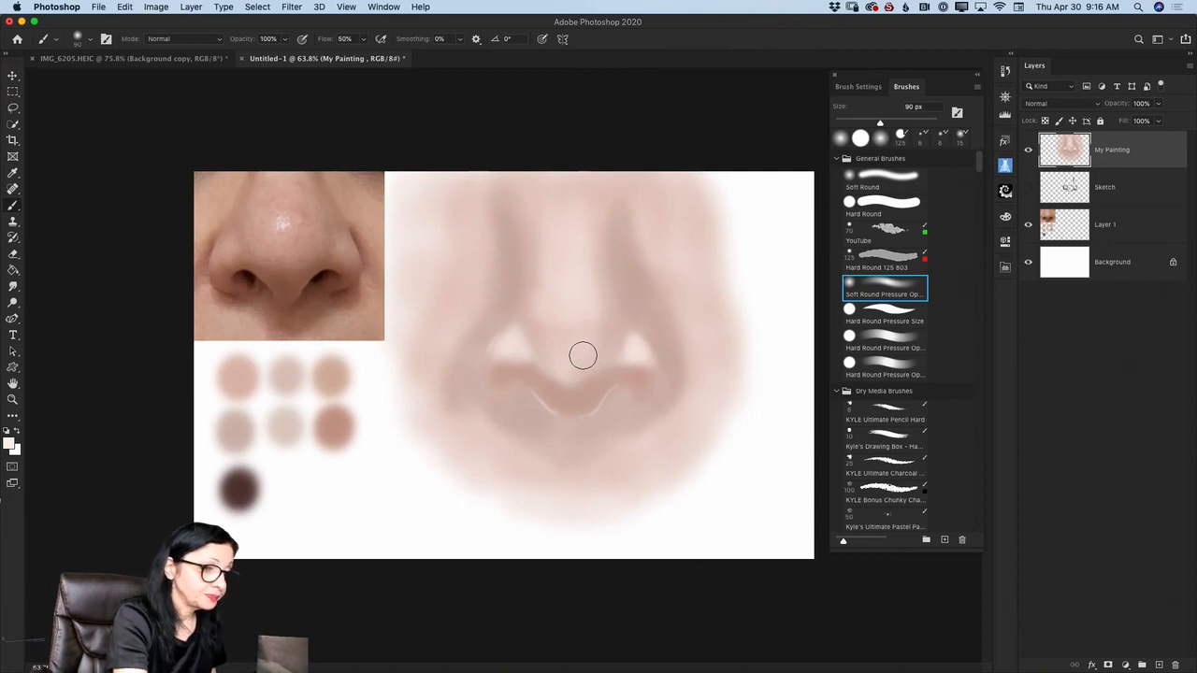
pyautogui.click(282, 39)
pyautogui.moveTo(286, 58); pyautogui.dragTo(244, 64)
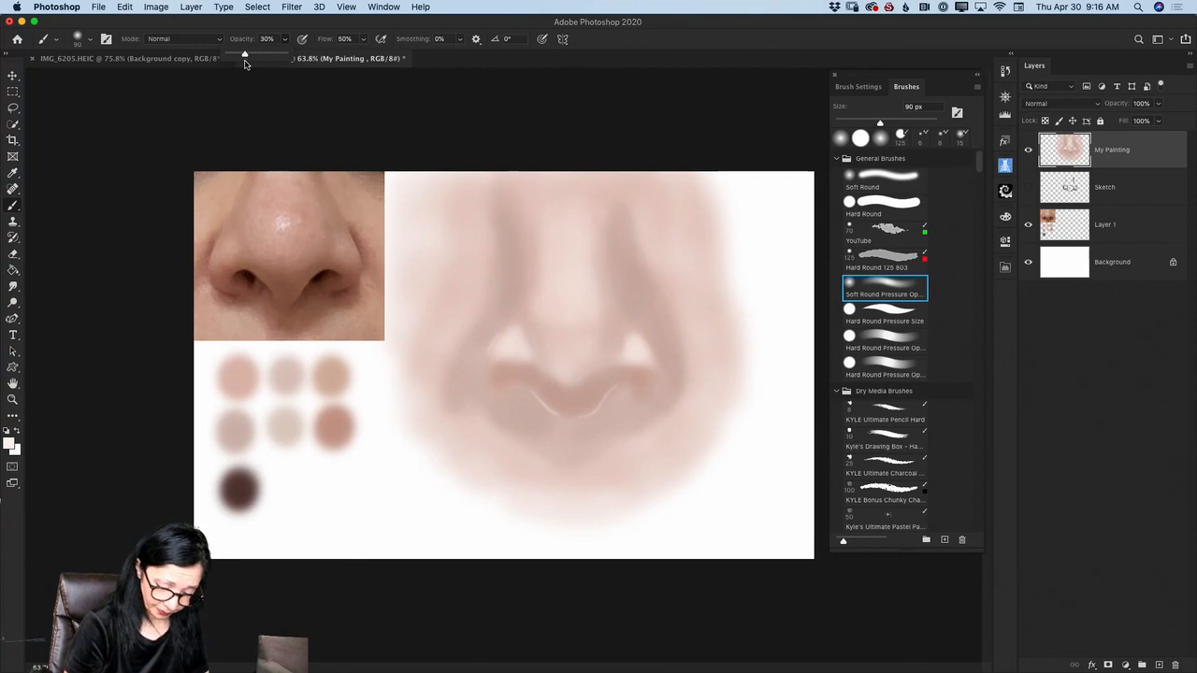
# - Repeatedly sample skin tones around the left wing and blend its highlight into the side of the nose with the 90 px brush
pyautogui.press('i')
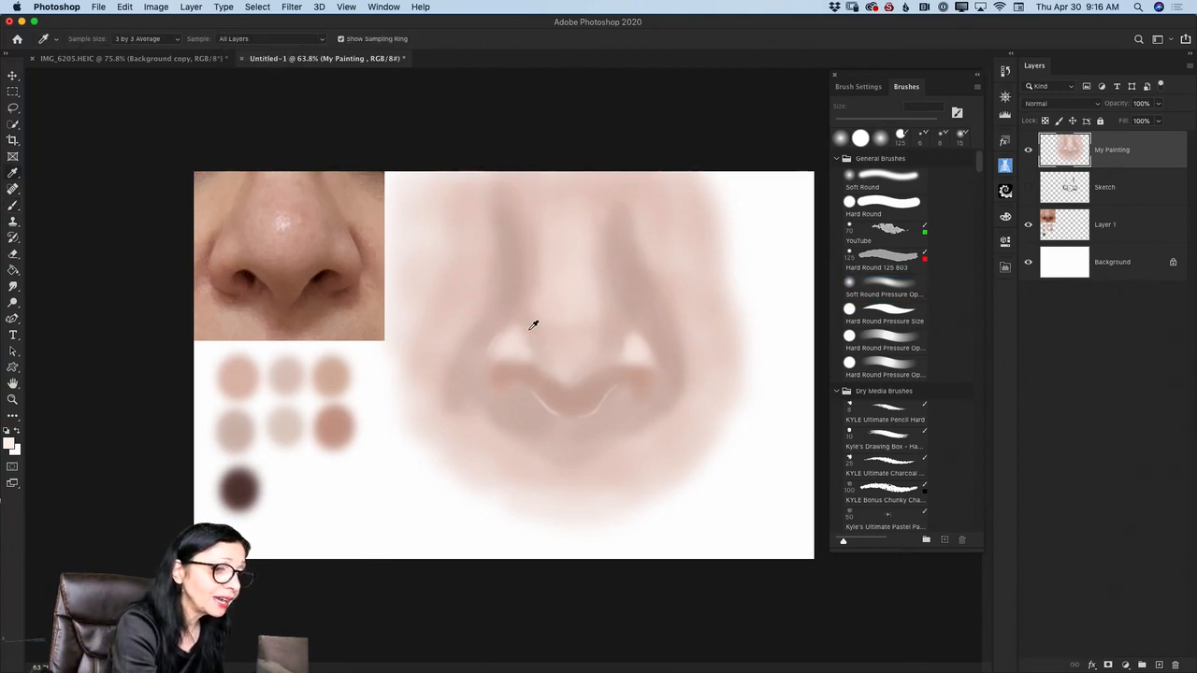
pyautogui.click(534, 325)
pyautogui.press('b')
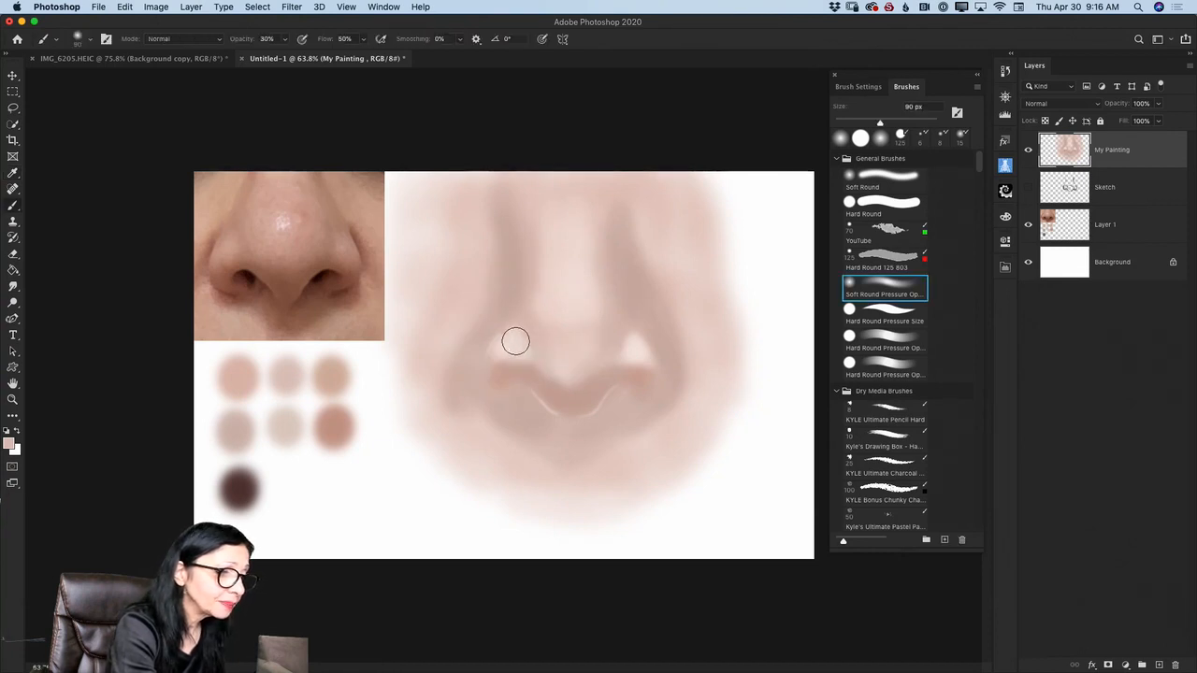
pyautogui.press('i')
pyautogui.click(513, 342)
pyautogui.press('b')
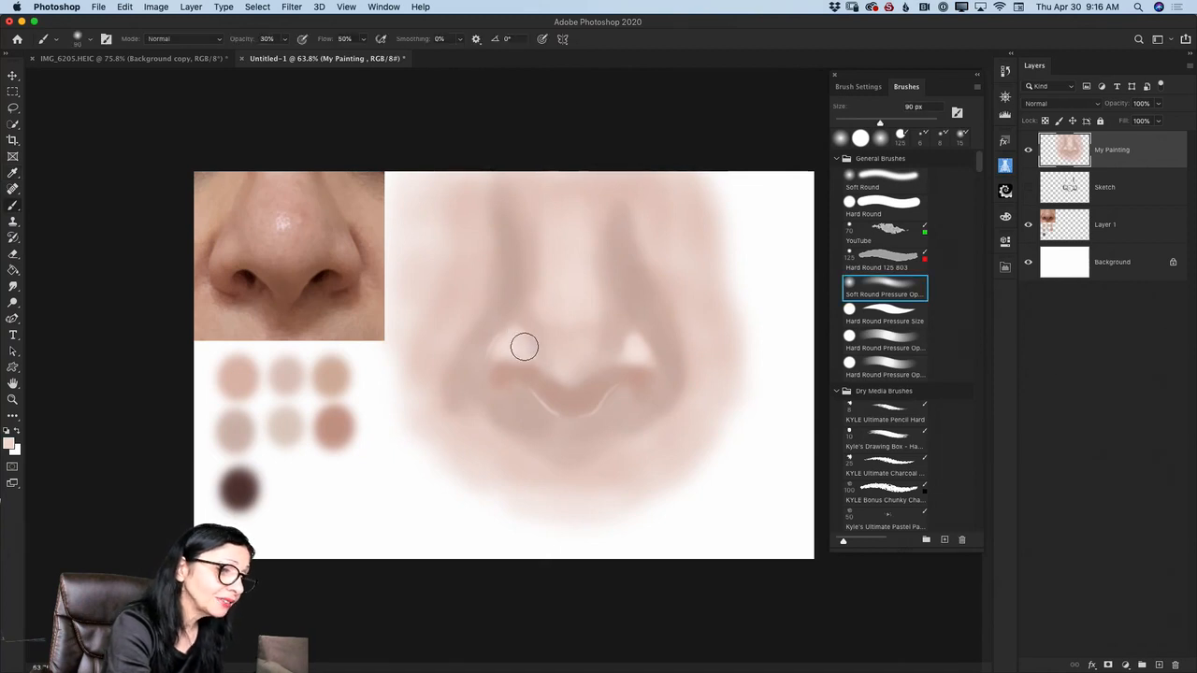
pyautogui.keyDown('alt'); pyautogui.click(529, 325); pyautogui.keyUp('alt')
pyautogui.press('alt')
pyautogui.keyDown('alt'); pyautogui.click(521, 313); pyautogui.keyUp('alt')
pyautogui.moveTo(523, 328); pyautogui.dragTo(543, 353)
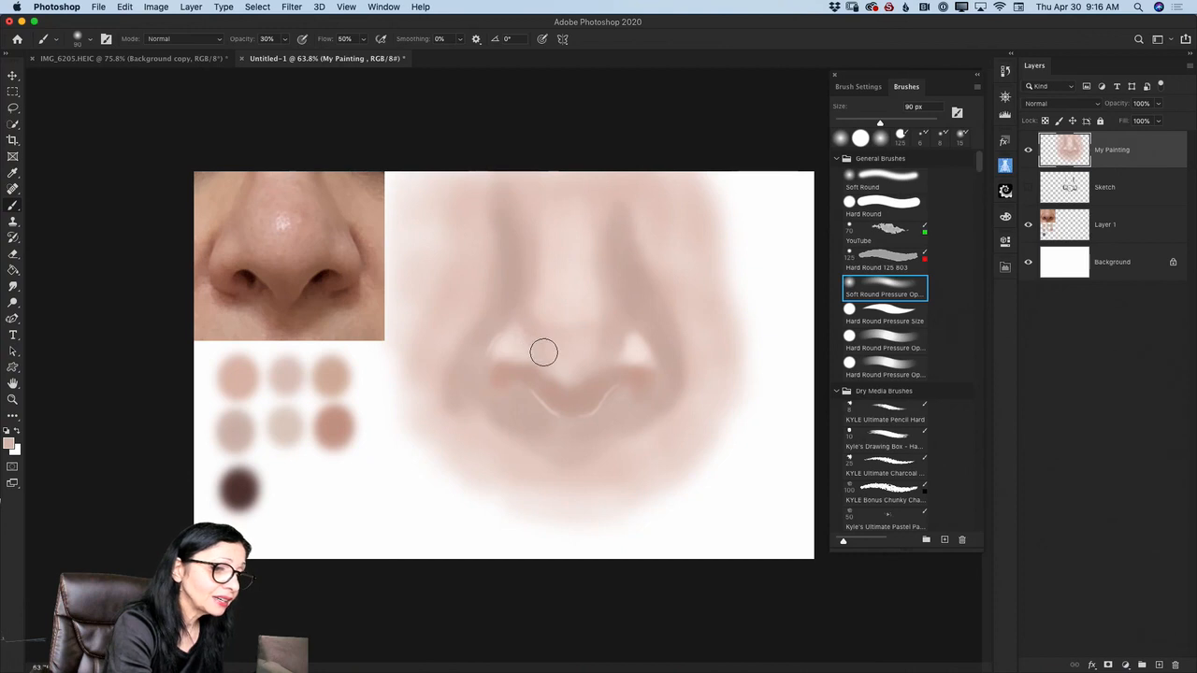
# - Blend the right wing's highlight and the nose tip using tones sampled beside them, reducing the brush to 70 px for the tip
pyautogui.keyDown('alt'); pyautogui.click(621, 336); pyautogui.keyUp('alt')
pyautogui.keyDown('alt'); pyautogui.click(628, 339); pyautogui.keyUp('alt')
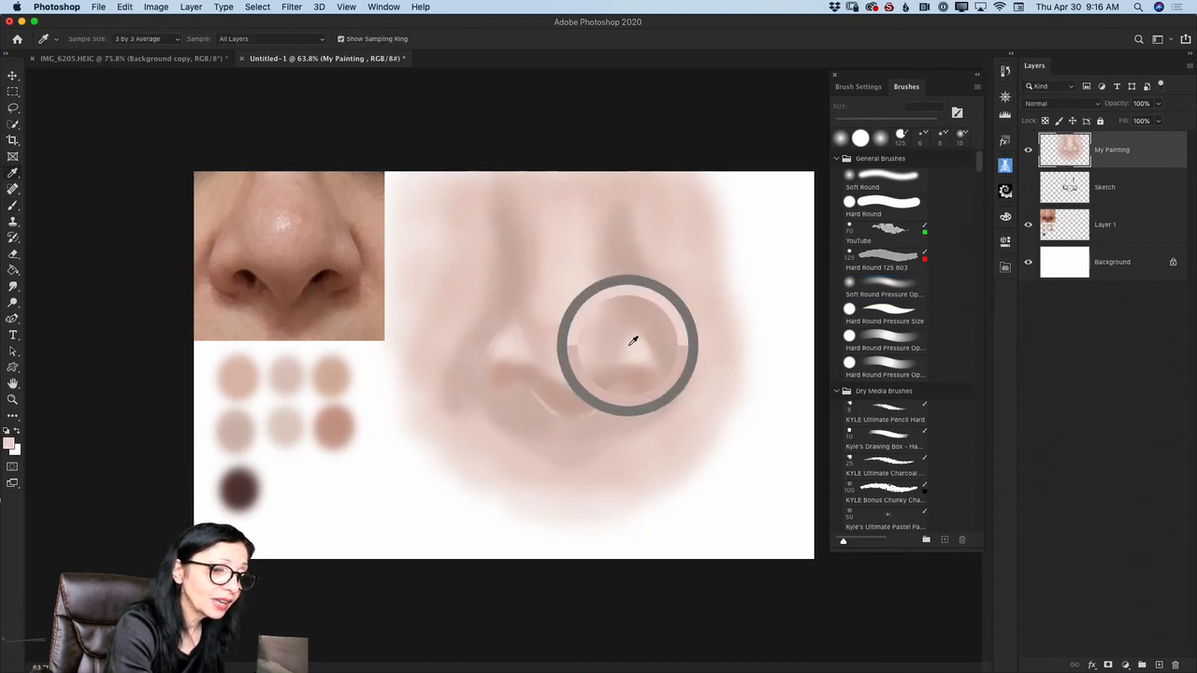
pyautogui.keyDown('alt'); pyautogui.click(589, 295); pyautogui.keyUp('alt')
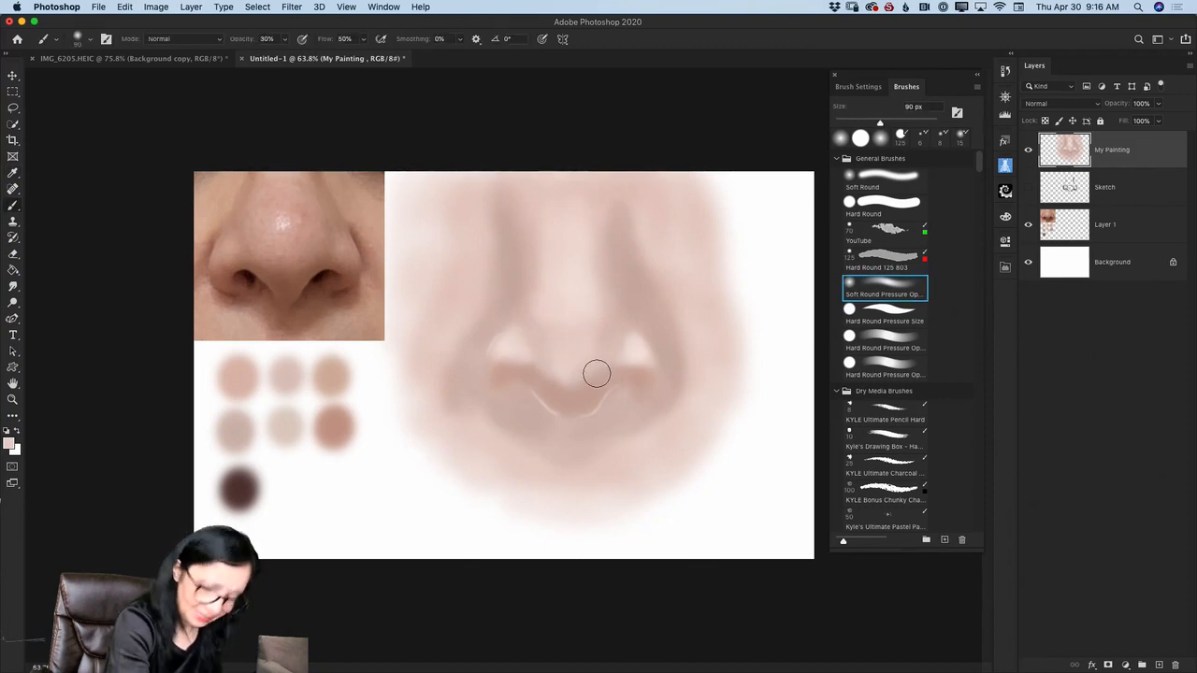
pyautogui.press('[')
pyautogui.press('[')
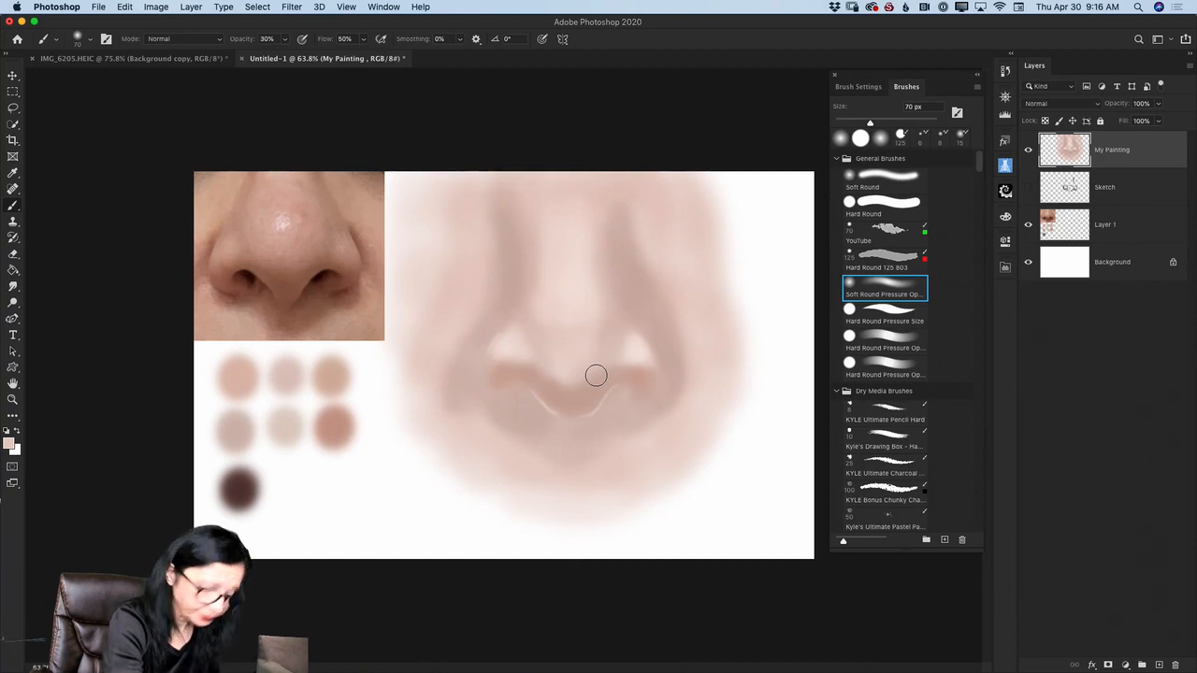
pyautogui.keyDown('alt'); pyautogui.click(586, 383); pyautogui.keyUp('alt')
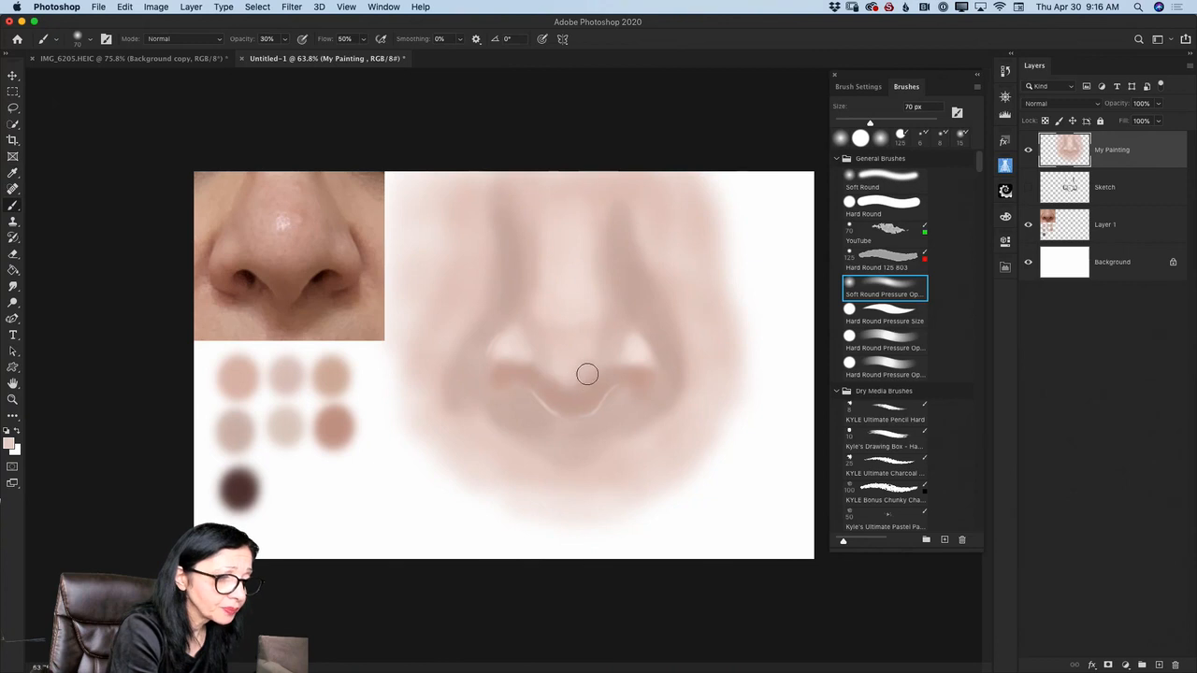
# - Sample tones near the tip and left wing and soften the wing's highlight into its reddish underside, reducing the brush to 45 px
pyautogui.press('alt')
pyautogui.keyDown('alt'); pyautogui.click(591, 381); pyautogui.keyUp('alt')
pyautogui.moveTo(504, 366); pyautogui.dragTo(526, 370)
pyautogui.keyDown('alt'); pyautogui.click(510, 349); pyautogui.keyUp('alt')
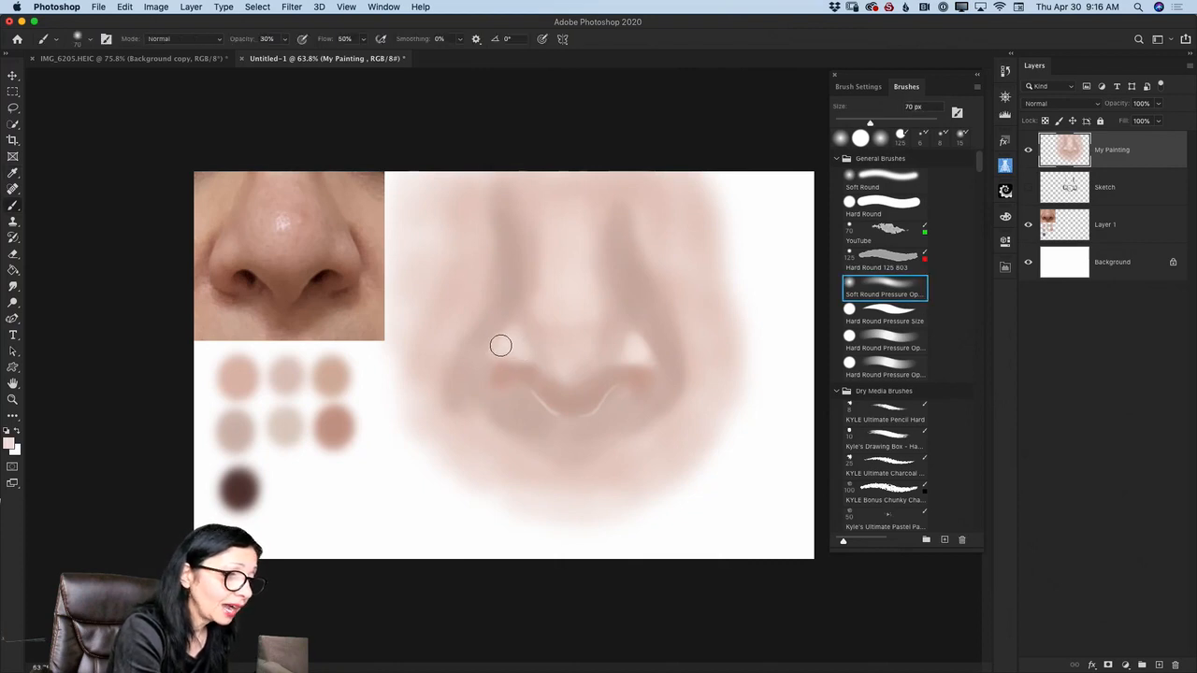
pyautogui.press('[')
pyautogui.press('[')
pyautogui.press('[')
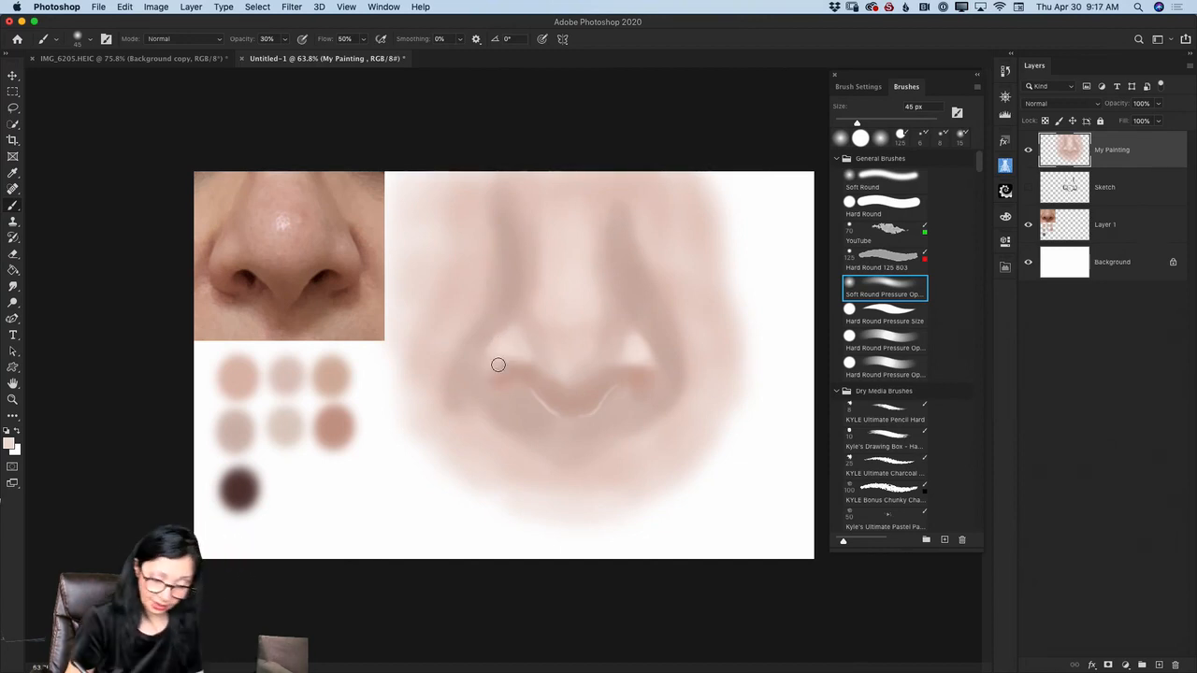
# - Sample the shade beside the right wing and blend it over the highlight's inner edge with the 45 px brush
pyautogui.press('i')
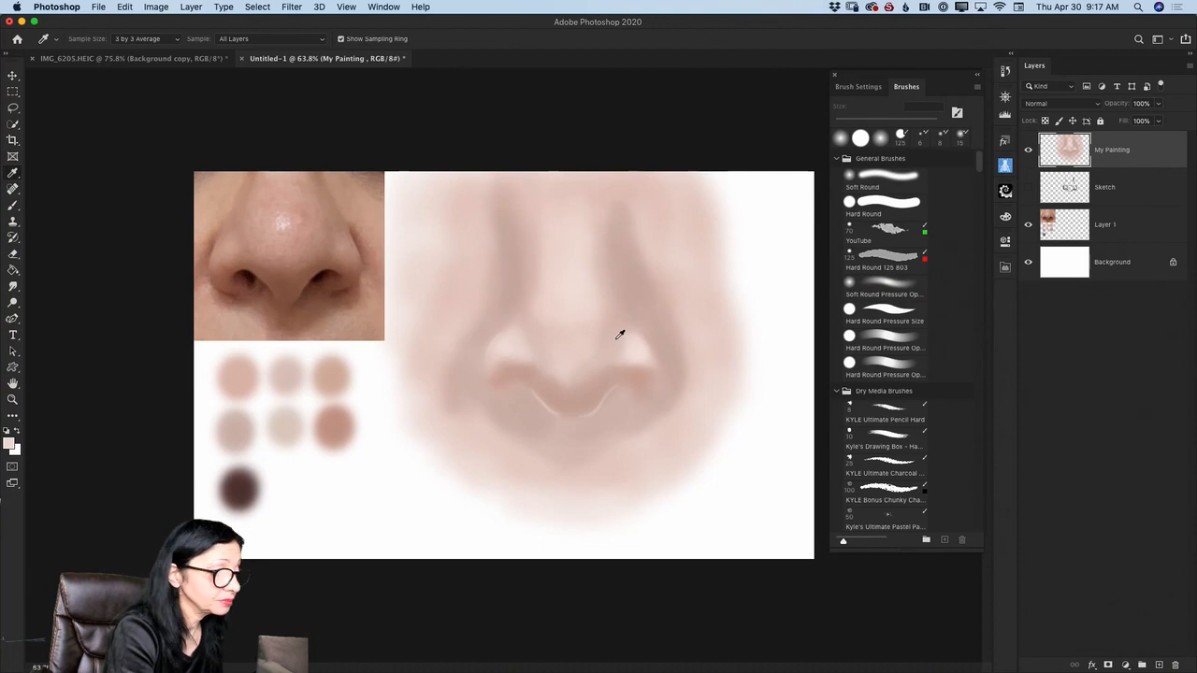
pyautogui.click(619, 334)
pyautogui.press('b')
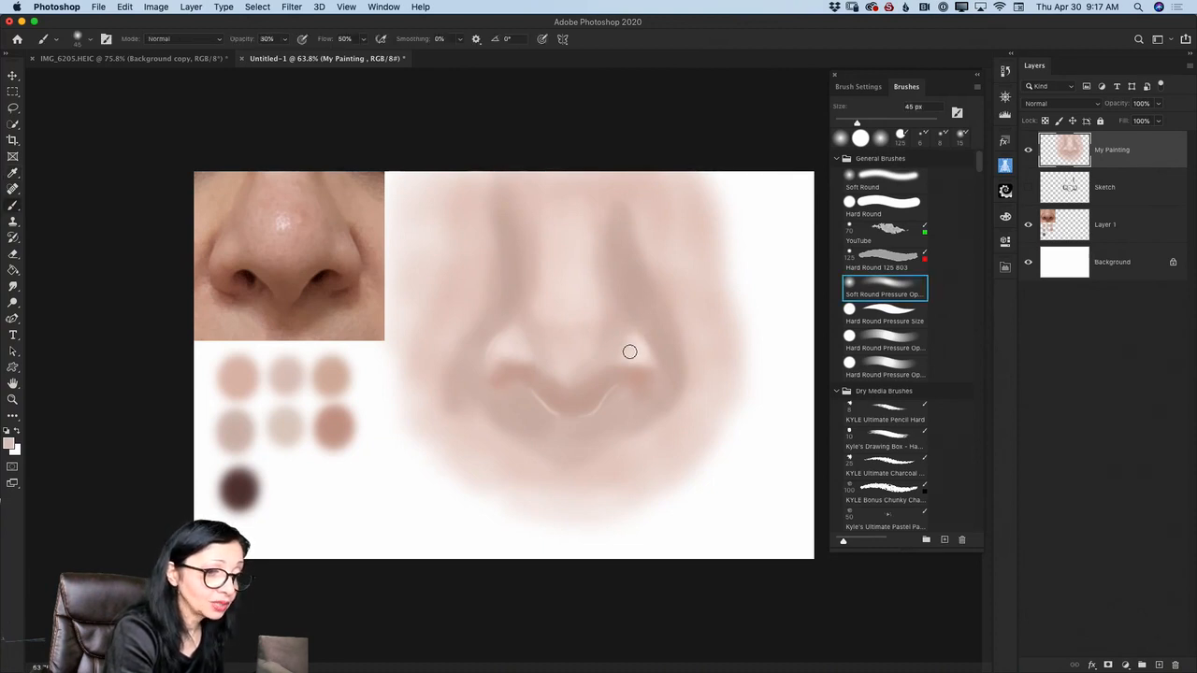
pyautogui.keyDown('alt'); pyautogui.click(621, 335); pyautogui.keyUp('alt')
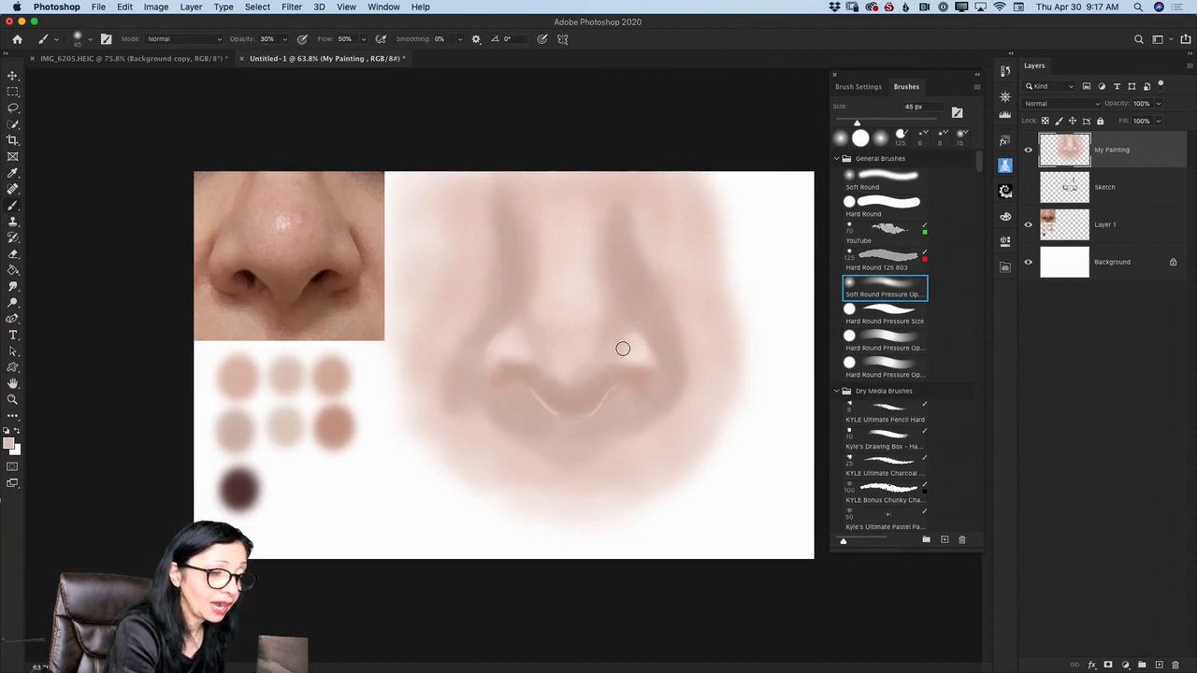
pyautogui.keyDown('alt'); pyautogui.click(635, 346); pyautogui.keyUp('alt')
pyautogui.press('alt')
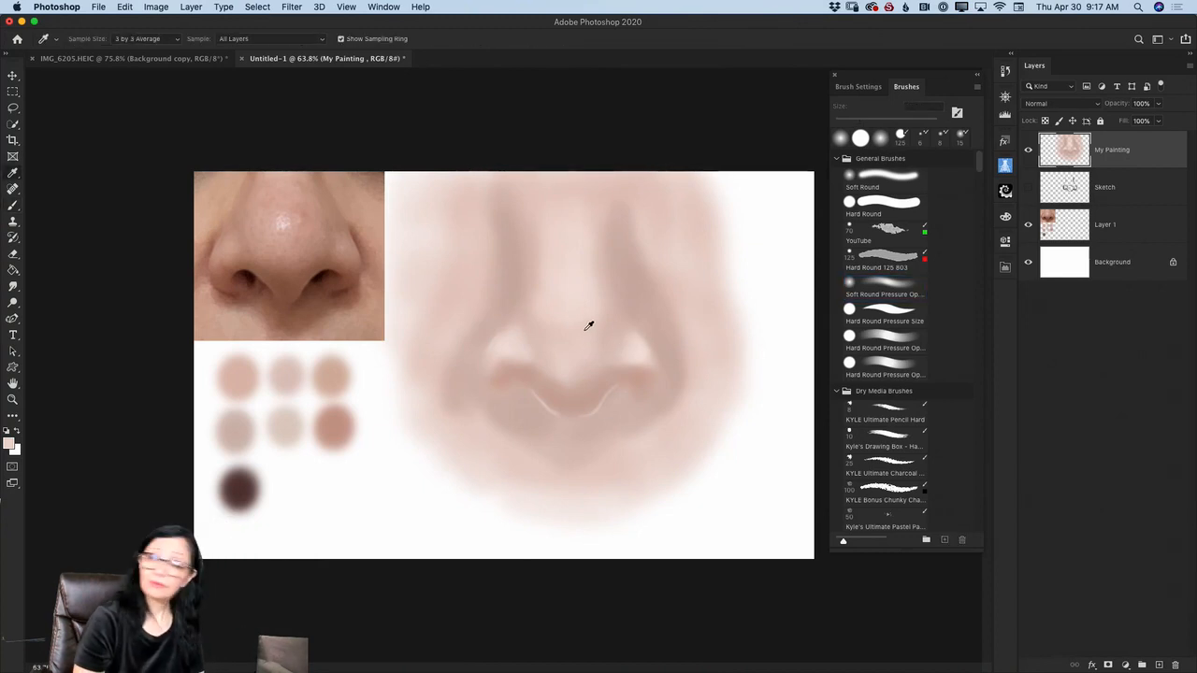
# - Sample the reddish tone beside the tip's underside and paint over the thin light rim with 15 px and 4 px brushes
pyautogui.keyDown('alt'); pyautogui.click(609, 387); pyautogui.keyUp('alt')
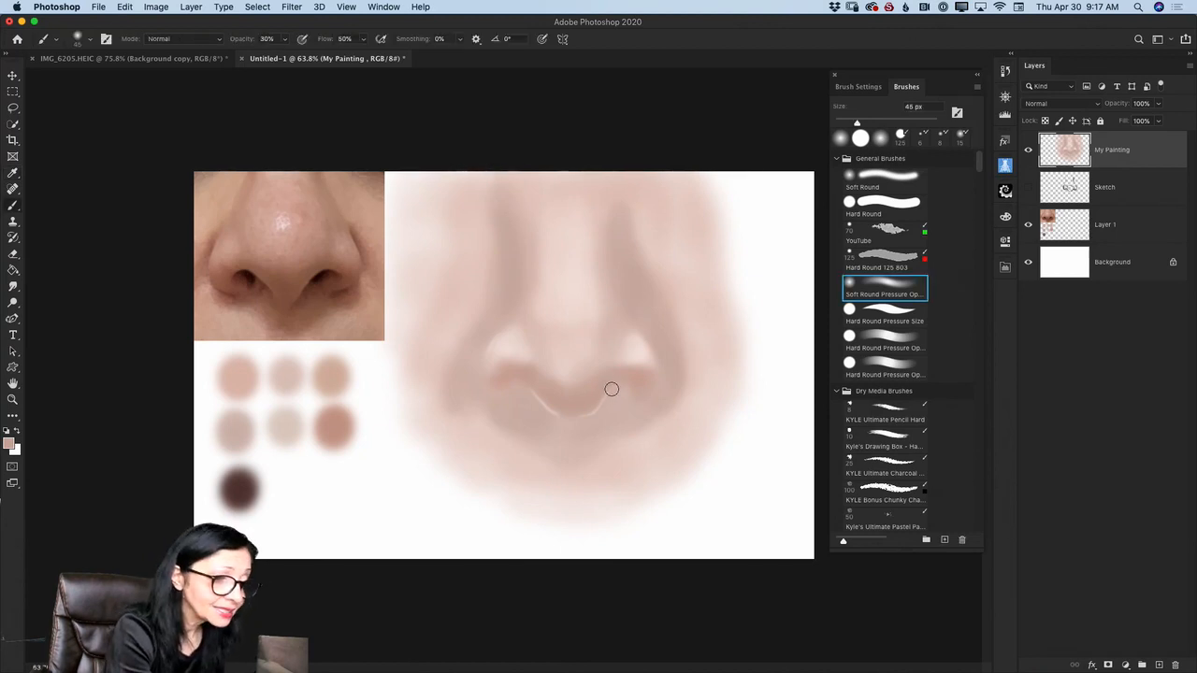
pyautogui.press('[')
pyautogui.press('[')
pyautogui.press('[')
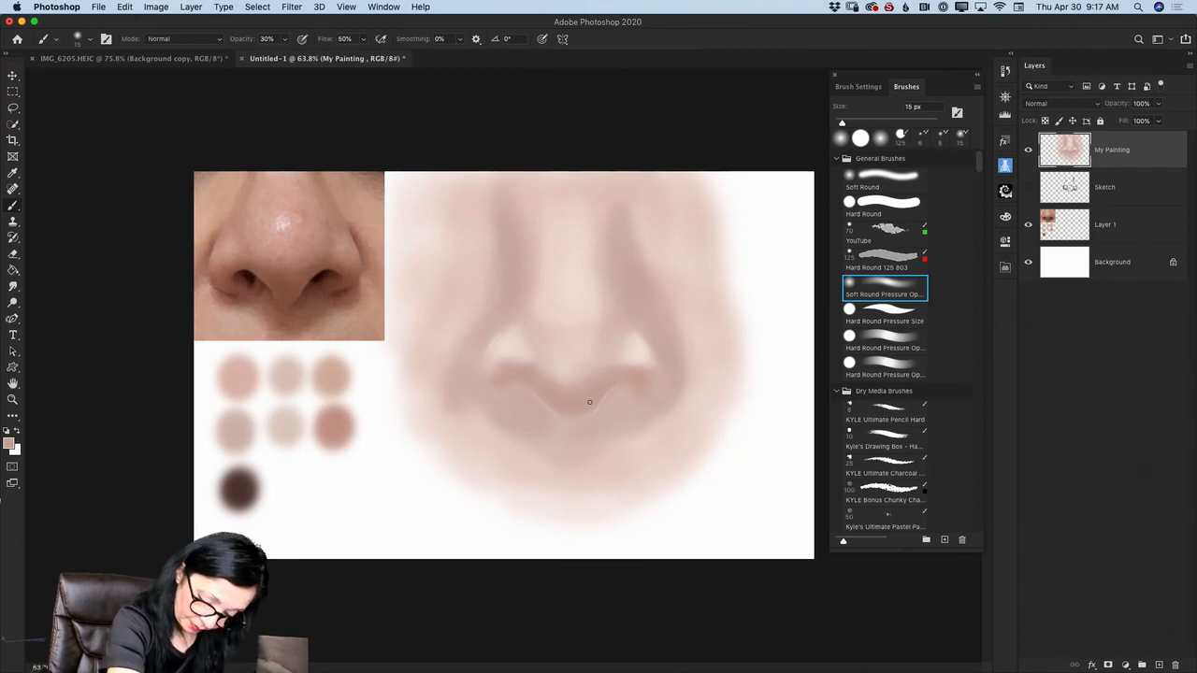
pyautogui.press('[')
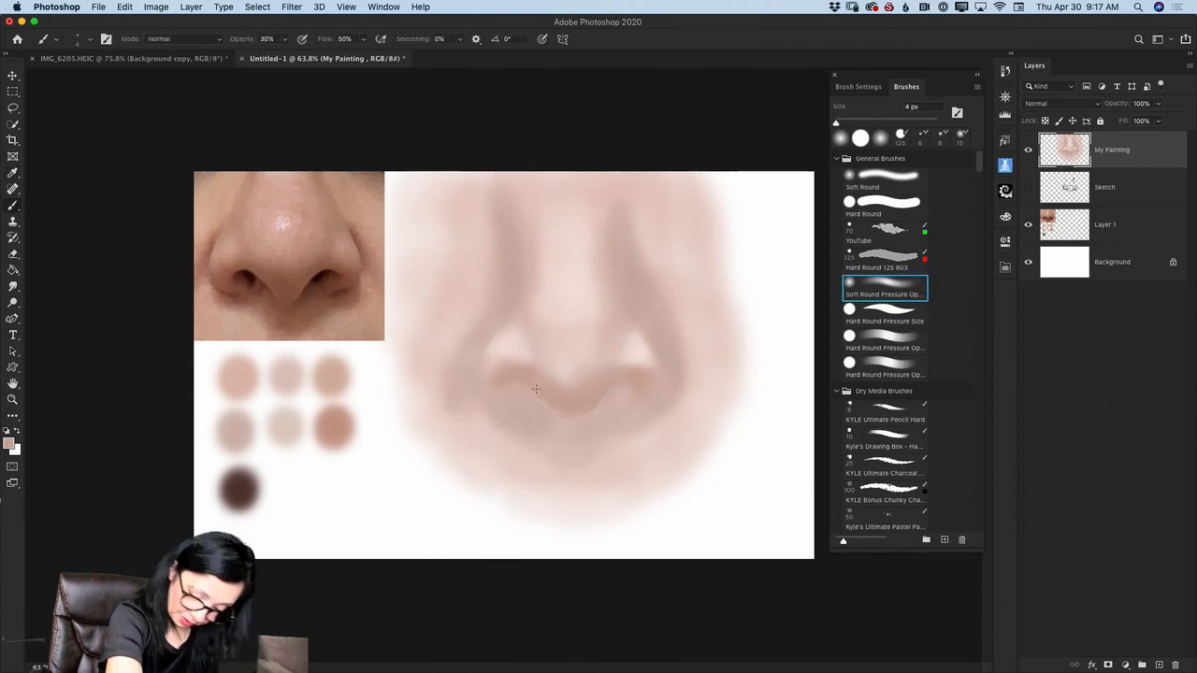
# - Refine the lower contour of the nose tip with a 10 px brush, blending away the remaining light line
pyautogui.press(']')
pyautogui.press(']')
pyautogui.press(']')
pyautogui.press(']')
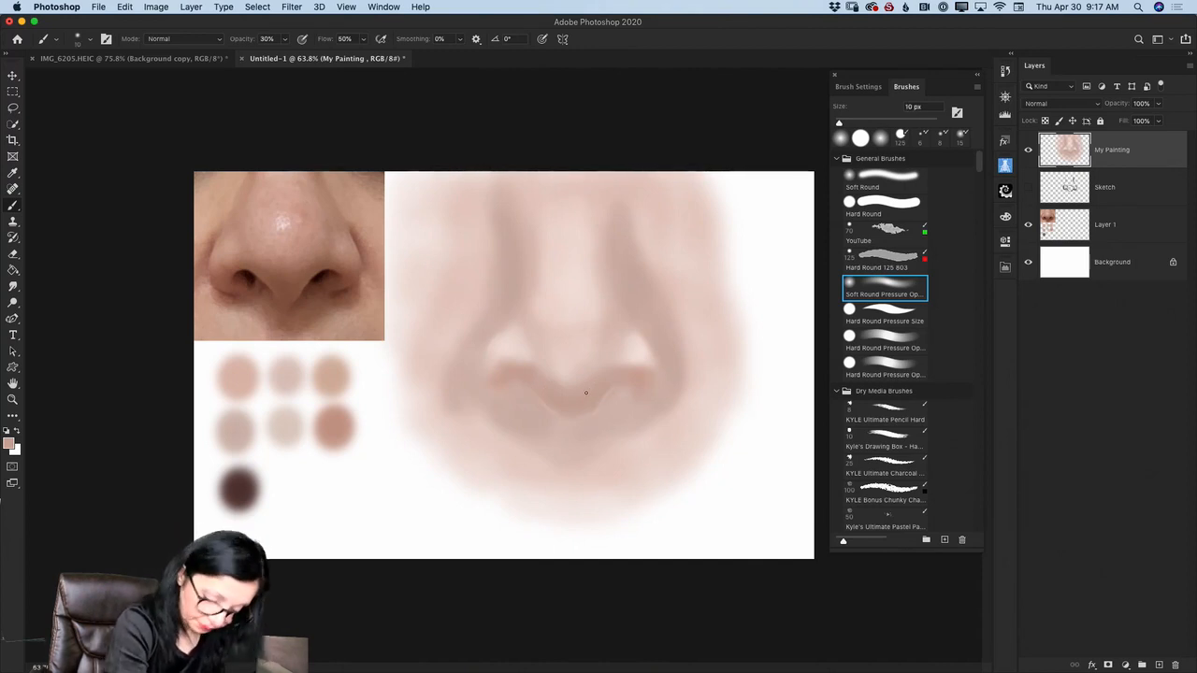
pyautogui.keyDown('alt'); pyautogui.click(594, 395); pyautogui.keyUp('alt')
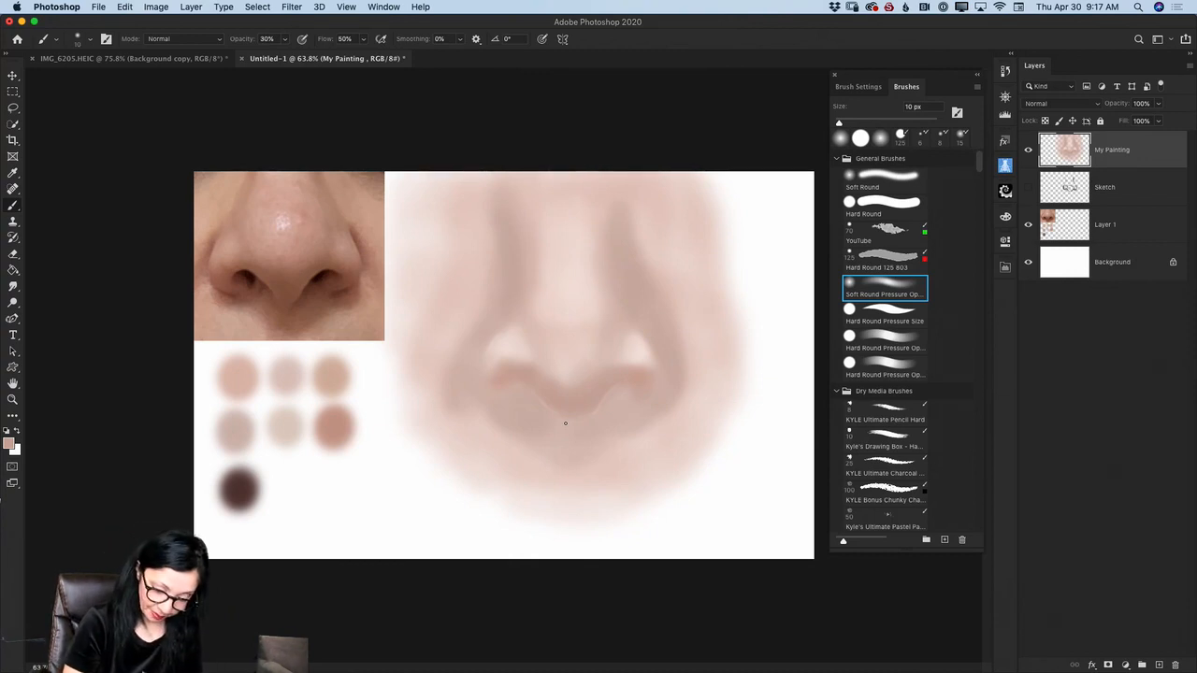
# - Sample the skin tone beside the left wing's highlight and soften both wing highlights with a 35 px brush at 42% opacity
pyautogui.press(']')
pyautogui.press(']')
pyautogui.press(']')
pyautogui.press(']')
pyautogui.press(']')
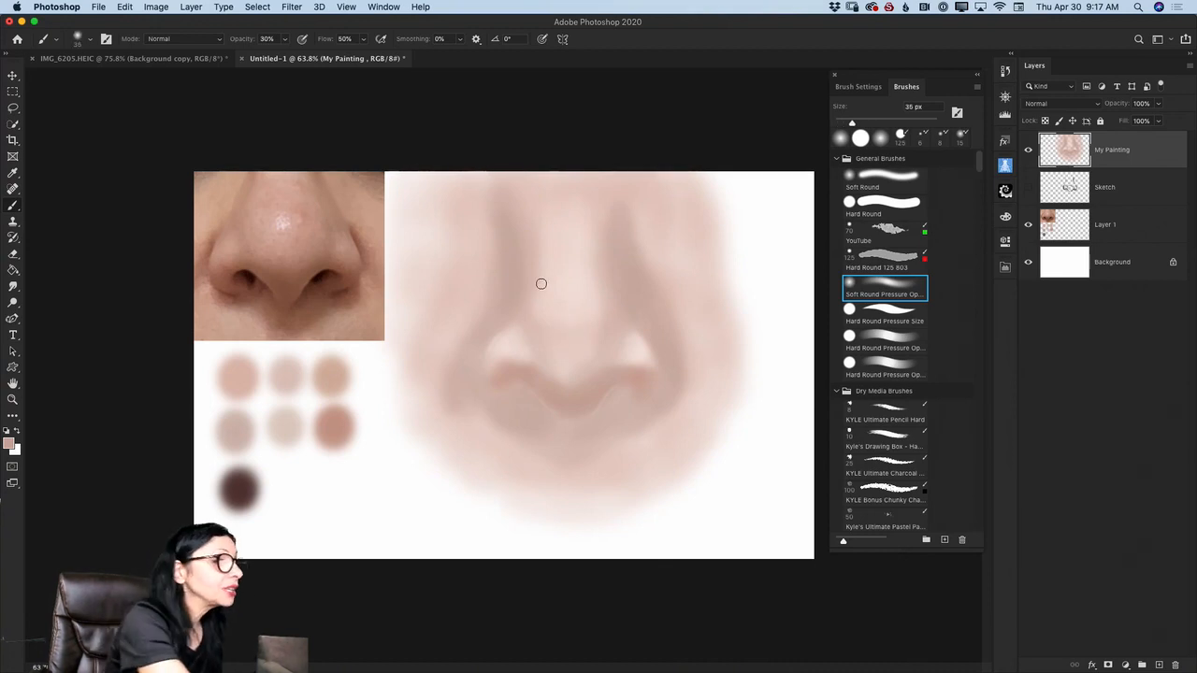
pyautogui.click(287, 39)
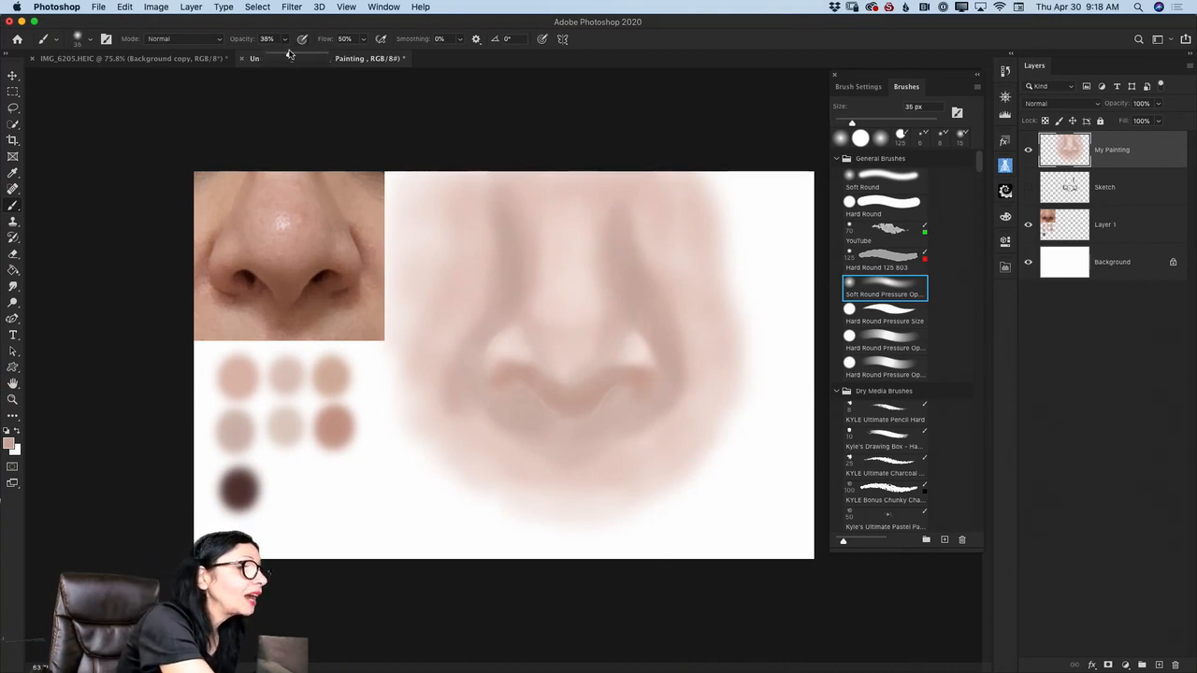
pyautogui.moveTo(290, 54); pyautogui.dragTo(292, 54)
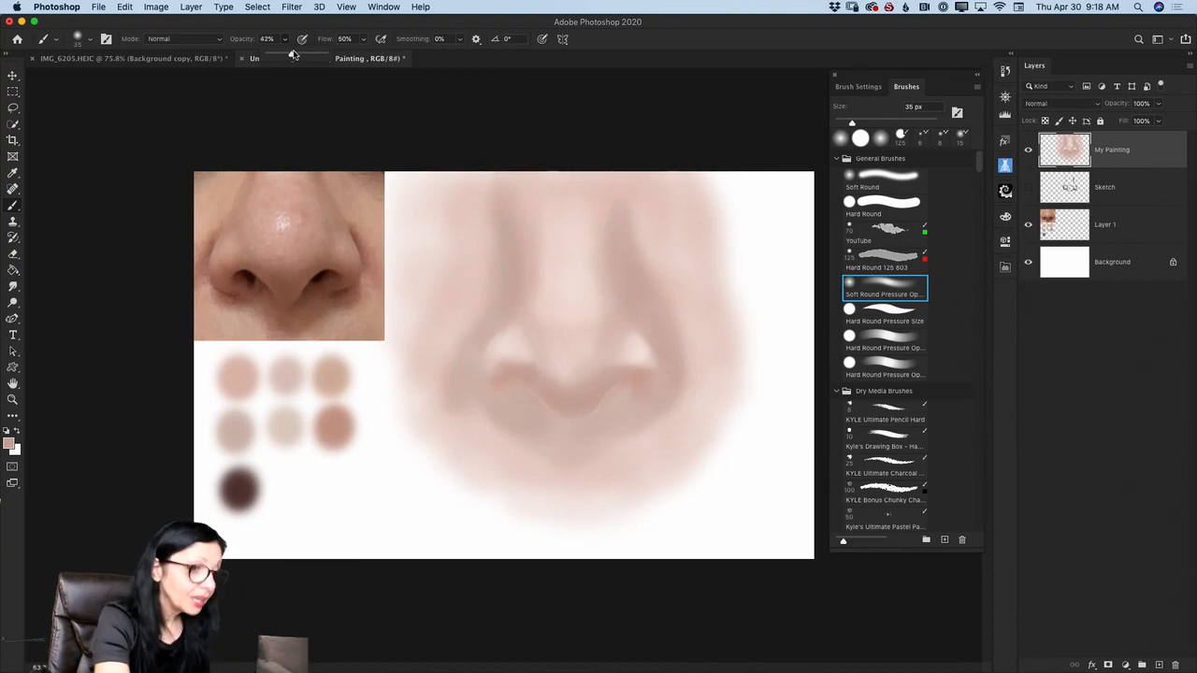
pyautogui.press('i')
pyautogui.click(535, 333)
pyautogui.press('b')
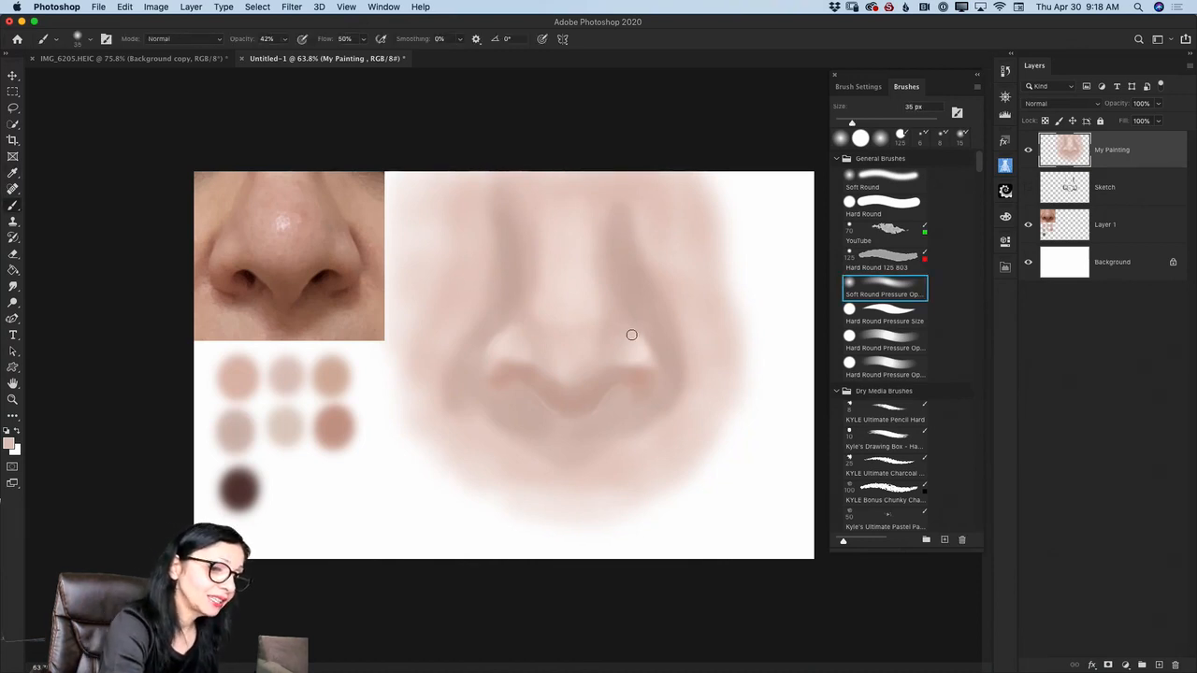
pyautogui.keyDown('alt'); pyautogui.click(507, 340); pyautogui.keyUp('alt')
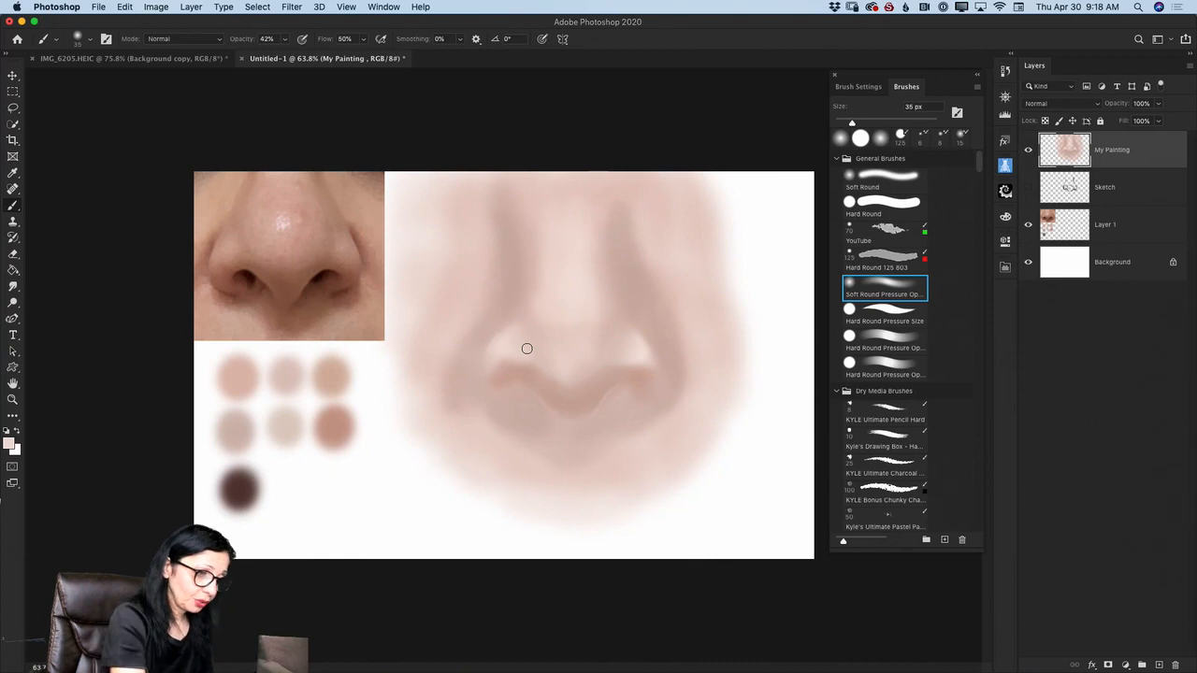
# - Sample the dark brown swatch, show the Sketch layer and paint in both nostrils, reducing the brush to 20 px
pyautogui.press('i')
pyautogui.click(245, 481)
pyautogui.press('b')
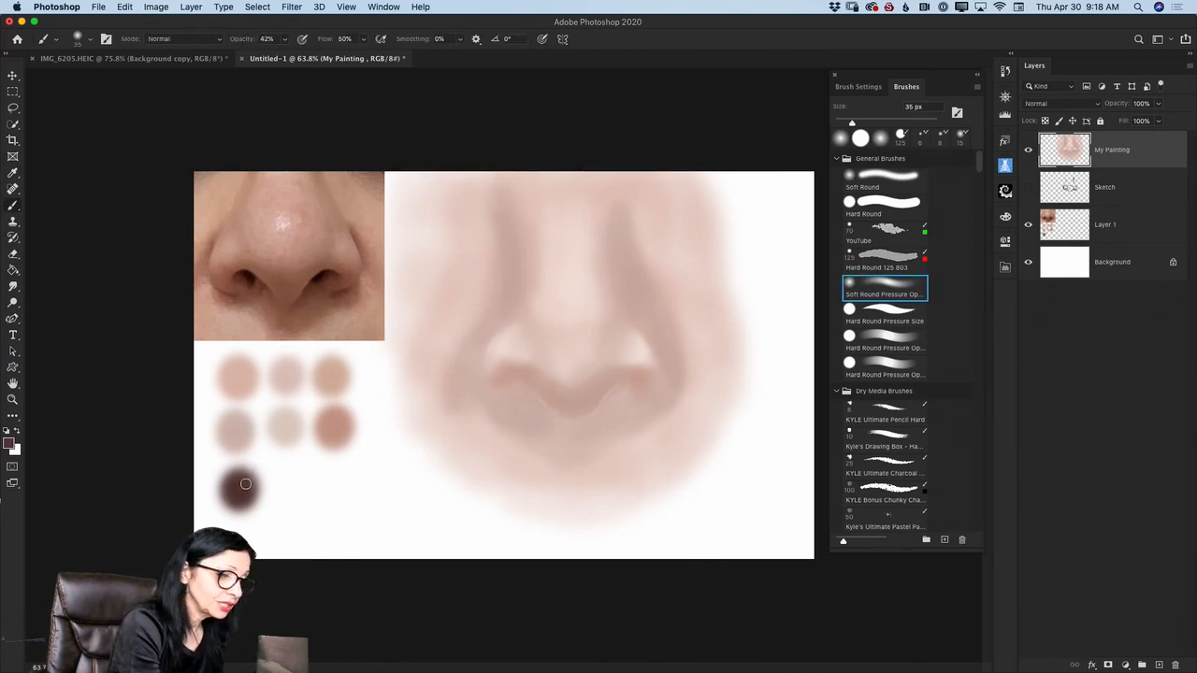
pyautogui.click(1029, 187)
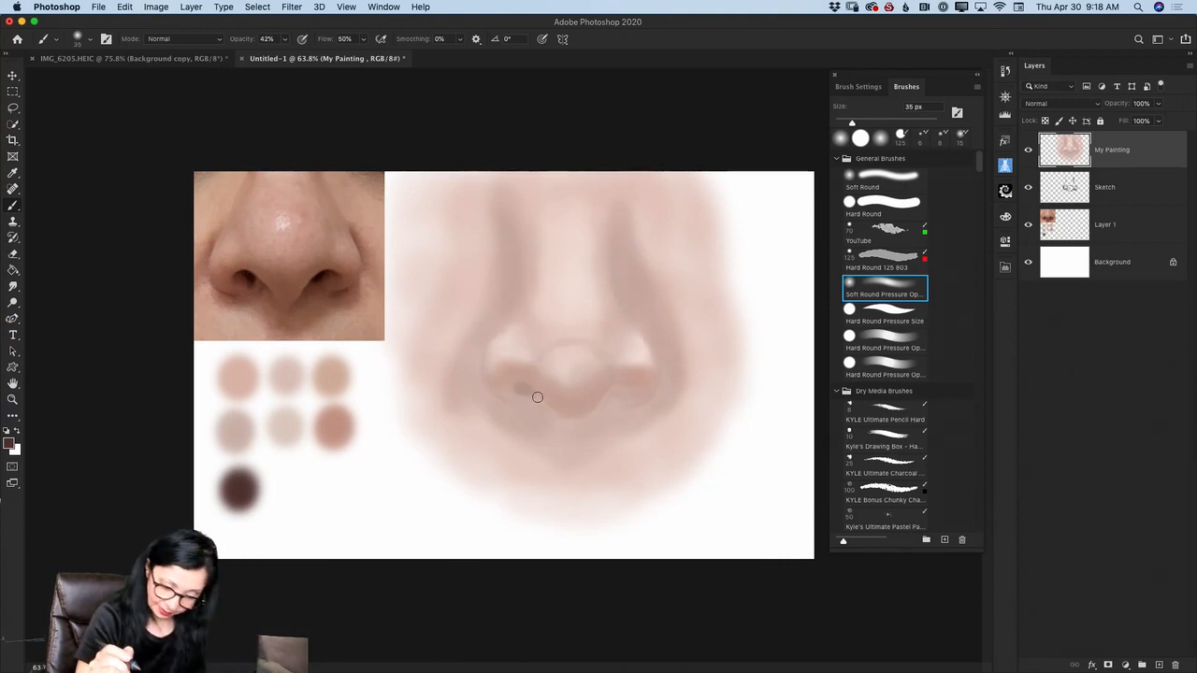
pyautogui.press('[')
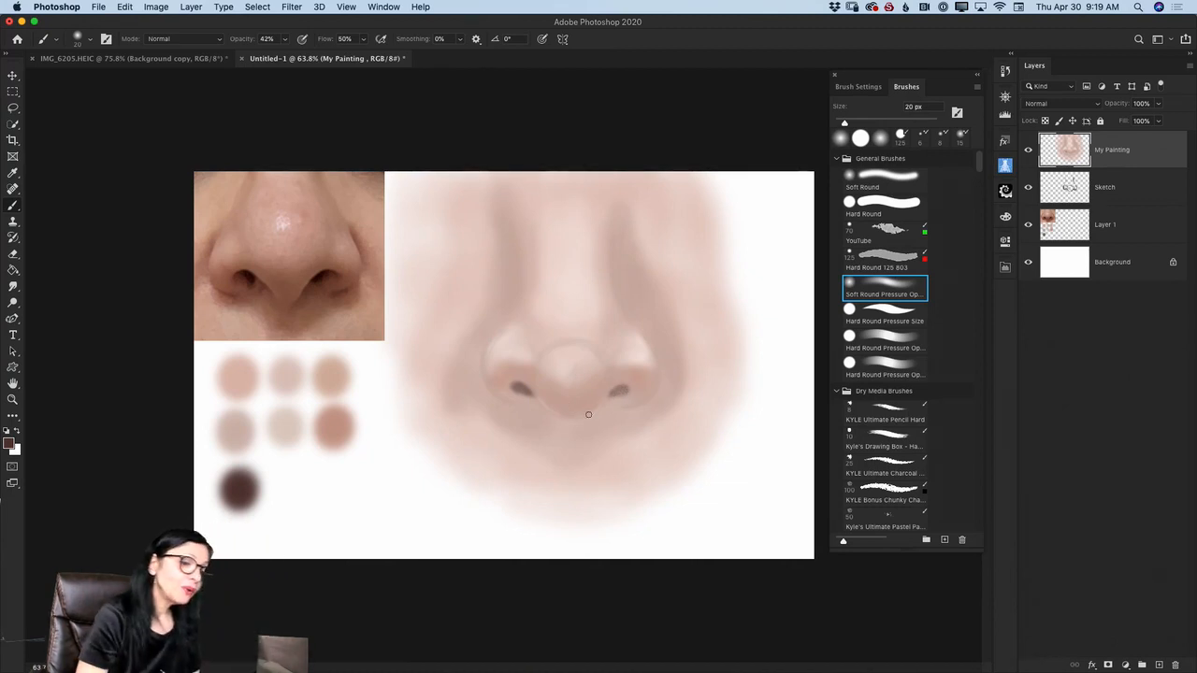
# - Darken the nostrils at 100% brush opacity and trace the tip's lower contour with a 10 px brush at 24% opacity
pyautogui.click(286, 39)
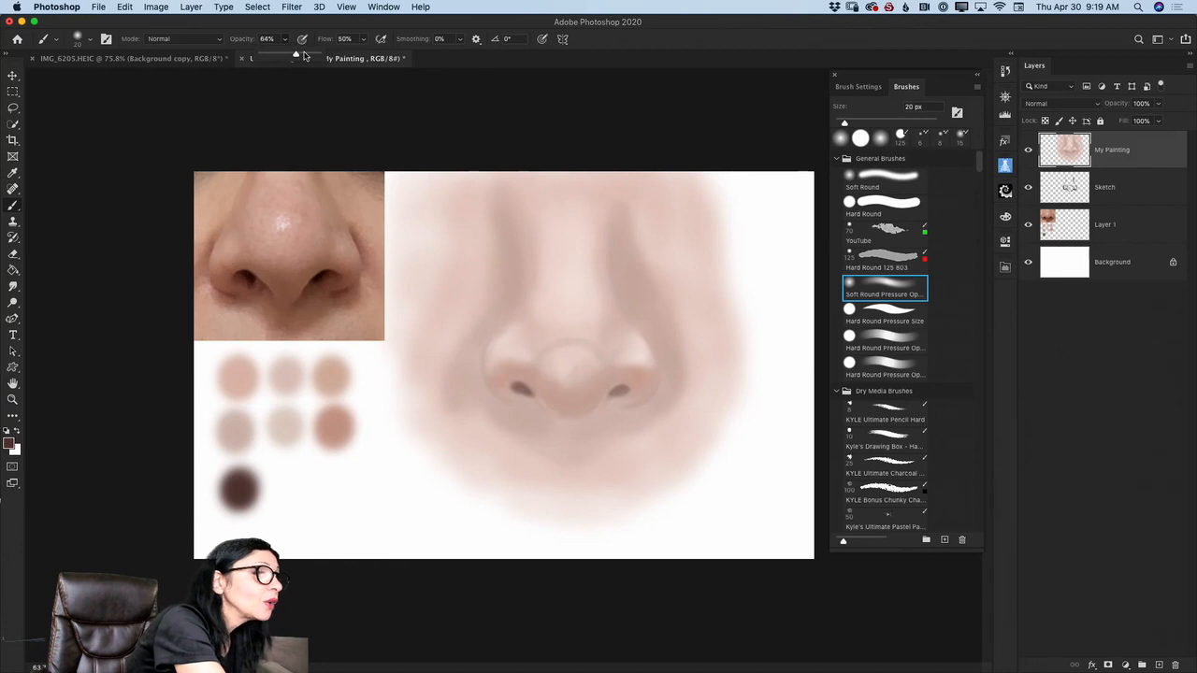
pyautogui.moveTo(293, 55); pyautogui.dragTo(337, 56)
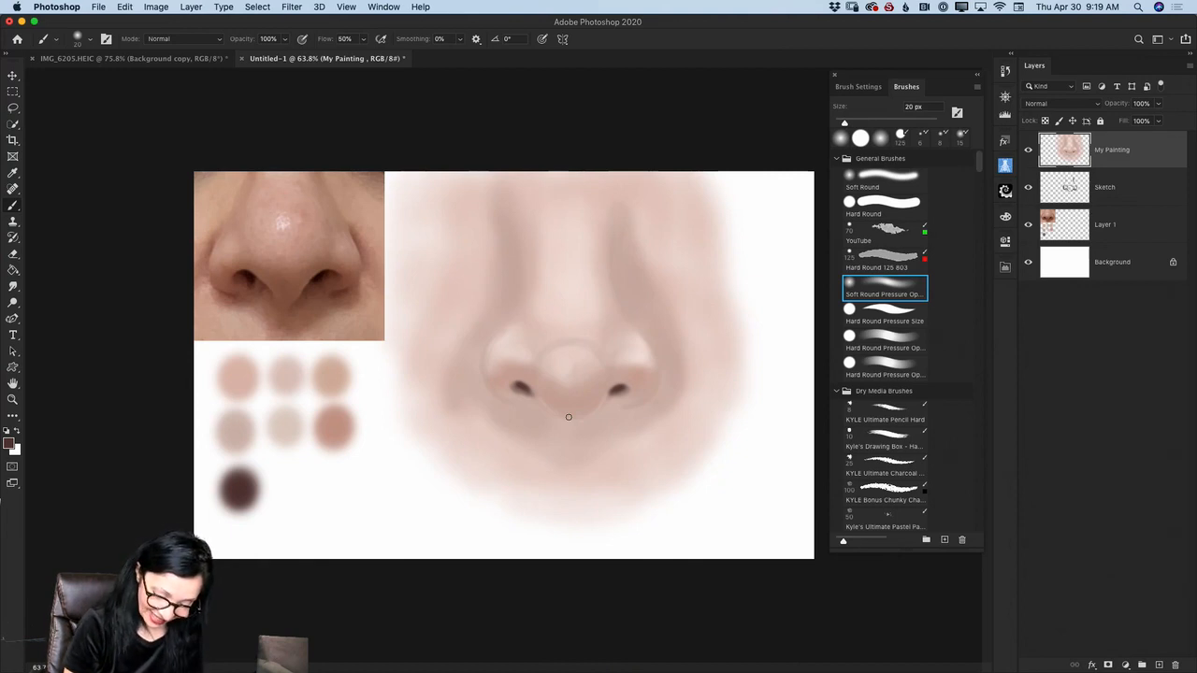
pyautogui.press('[')
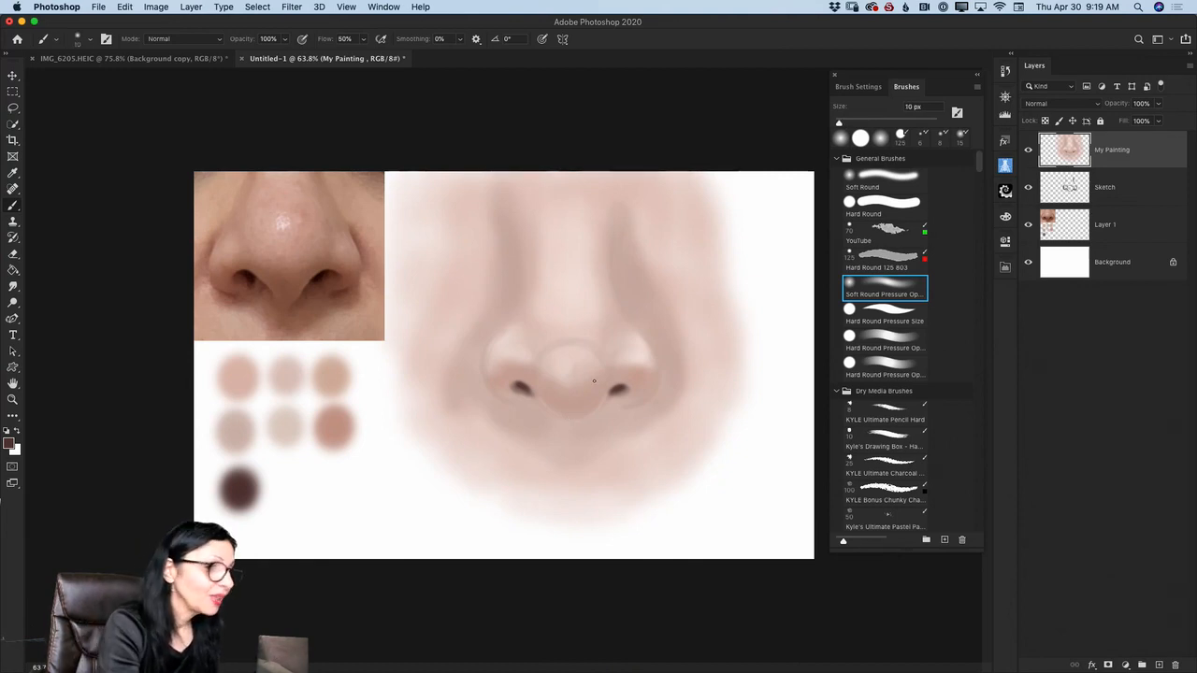
pyautogui.click(285, 39)
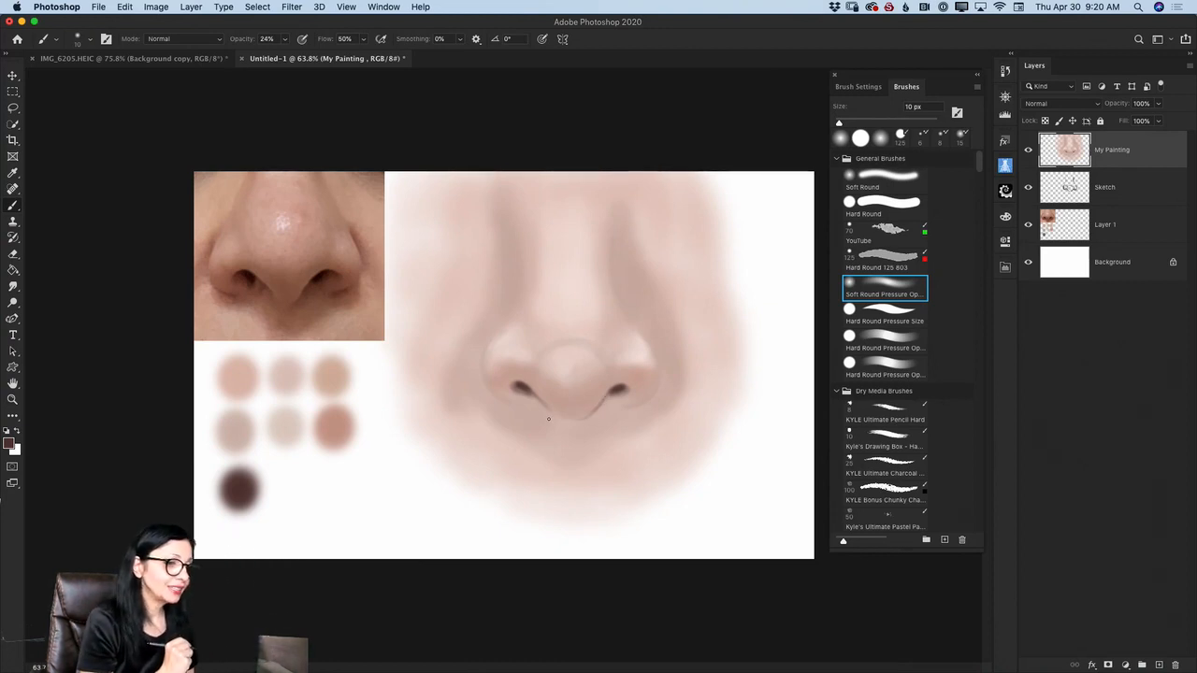
# - Add a new layer above My Painting and paint dark creases around the outer wings with a 25 to 40 px brush
pyautogui.press(']')
pyautogui.press(']')
pyautogui.press(']')
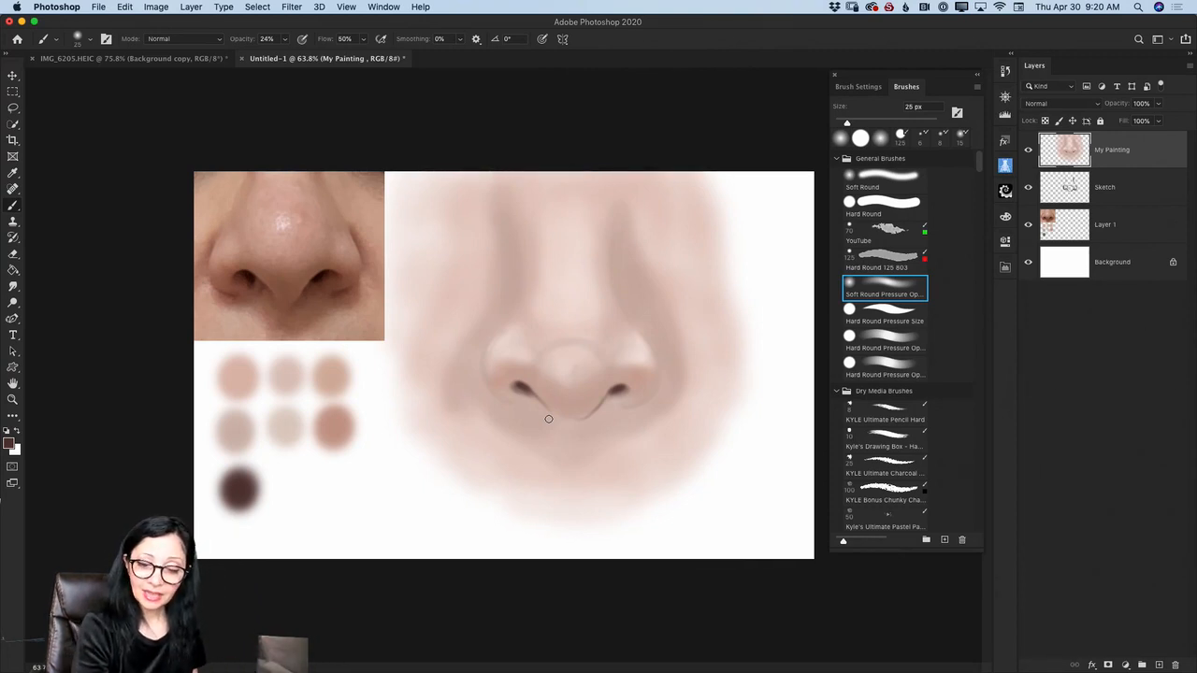
pyautogui.click(1160, 665)
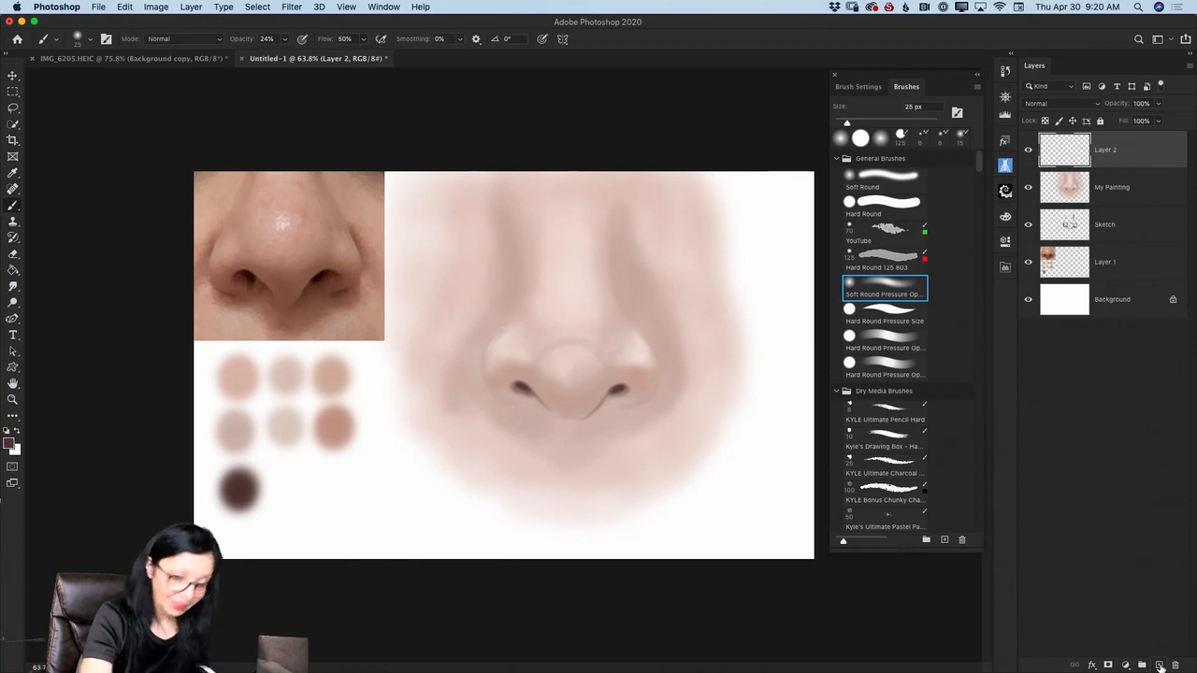
pyautogui.press(']')
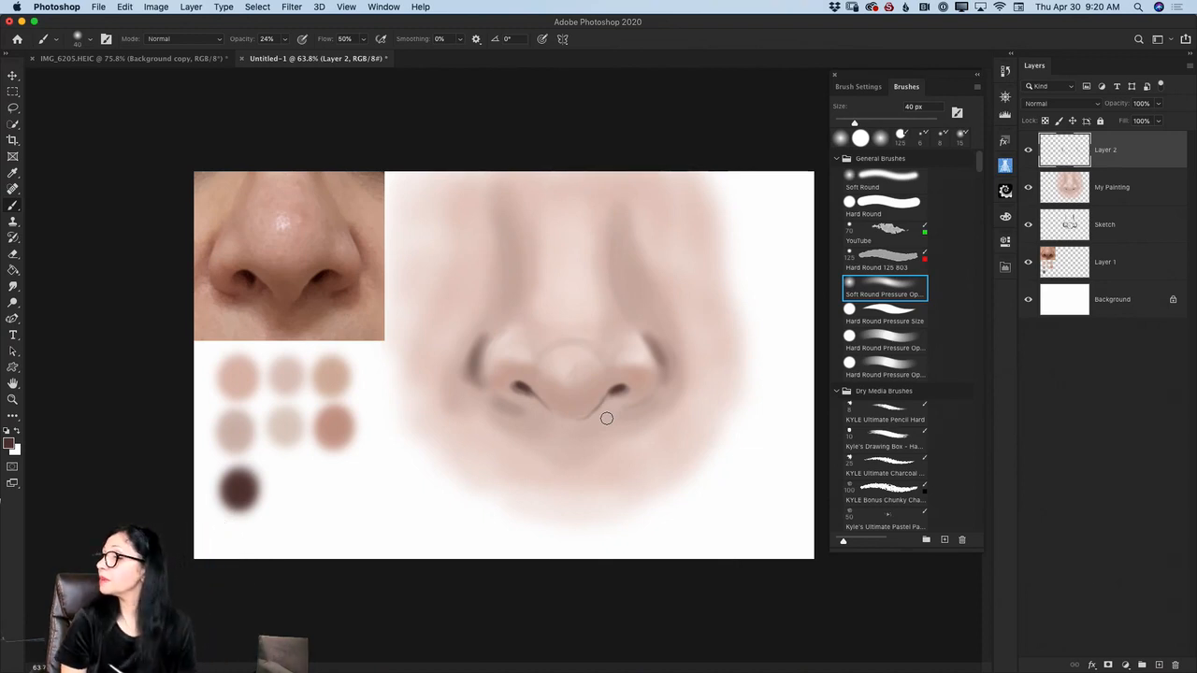
# - Shade beneath the nose and on the wings' undersides with a 90 px brush, and lower the layer's opacity to 83%
pyautogui.press(']')
pyautogui.press(']')
pyautogui.press(']')
pyautogui.press(']')
pyautogui.press(']')
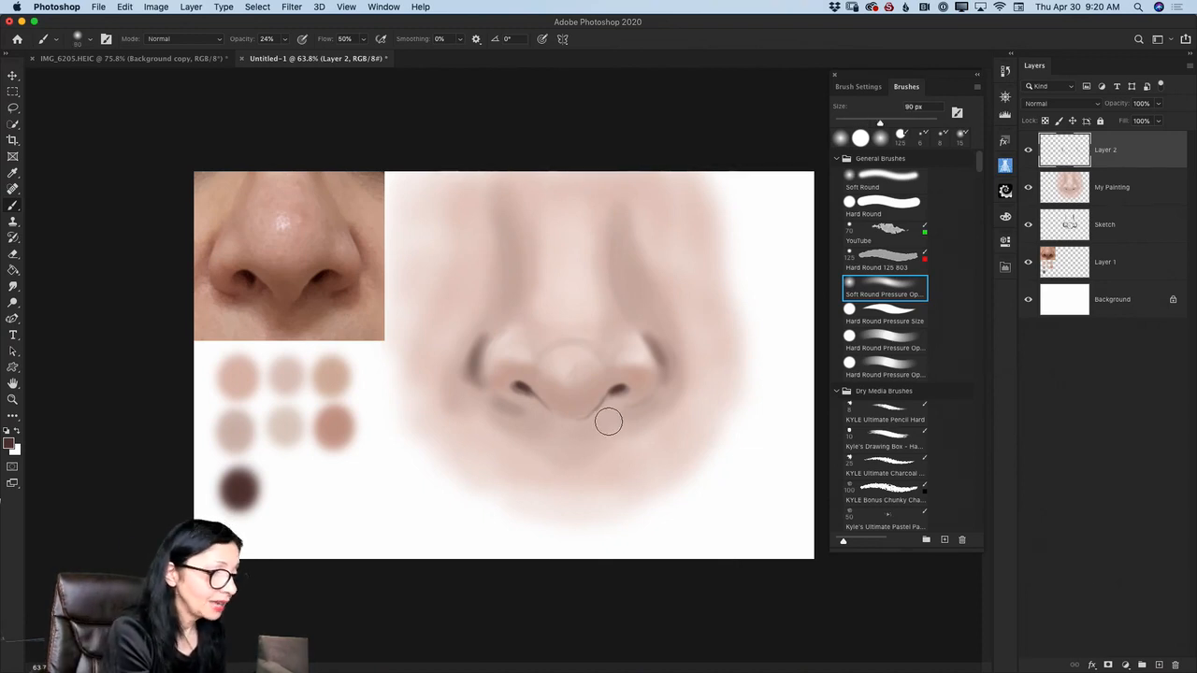
pyautogui.moveTo(612, 418)
pyautogui.mouseDown()
pyautogui.moveTo(645, 410)
pyautogui.moveTo(570, 441)
pyautogui.moveTo(578, 430)
pyautogui.moveTo(560, 436)
pyautogui.moveTo(555, 425)
pyautogui.moveTo(575, 435)
pyautogui.moveTo(542, 419)
pyautogui.moveTo(591, 432)
pyautogui.moveTo(565, 436)
pyautogui.moveTo(584, 437)
pyautogui.moveTo(544, 416)
pyautogui.moveTo(604, 418)
pyautogui.moveTo(550, 435)
pyautogui.moveTo(593, 431)
pyautogui.moveTo(536, 431)
pyautogui.mouseUp()
pyautogui.moveTo(500, 374)
pyautogui.mouseDown()
pyautogui.moveTo(562, 403)
pyautogui.moveTo(552, 394)
pyautogui.moveTo(593, 385)
pyautogui.moveTo(543, 383)
pyautogui.moveTo(600, 388)
pyautogui.moveTo(578, 402)
pyautogui.moveTo(634, 373)
pyautogui.moveTo(568, 397)
pyautogui.moveTo(579, 397)
pyautogui.moveTo(507, 386)
pyautogui.mouseUp()
pyautogui.moveTo(626, 377)
pyautogui.mouseDown()
pyautogui.moveTo(597, 387)
pyautogui.moveTo(635, 396)
pyautogui.mouseUp()
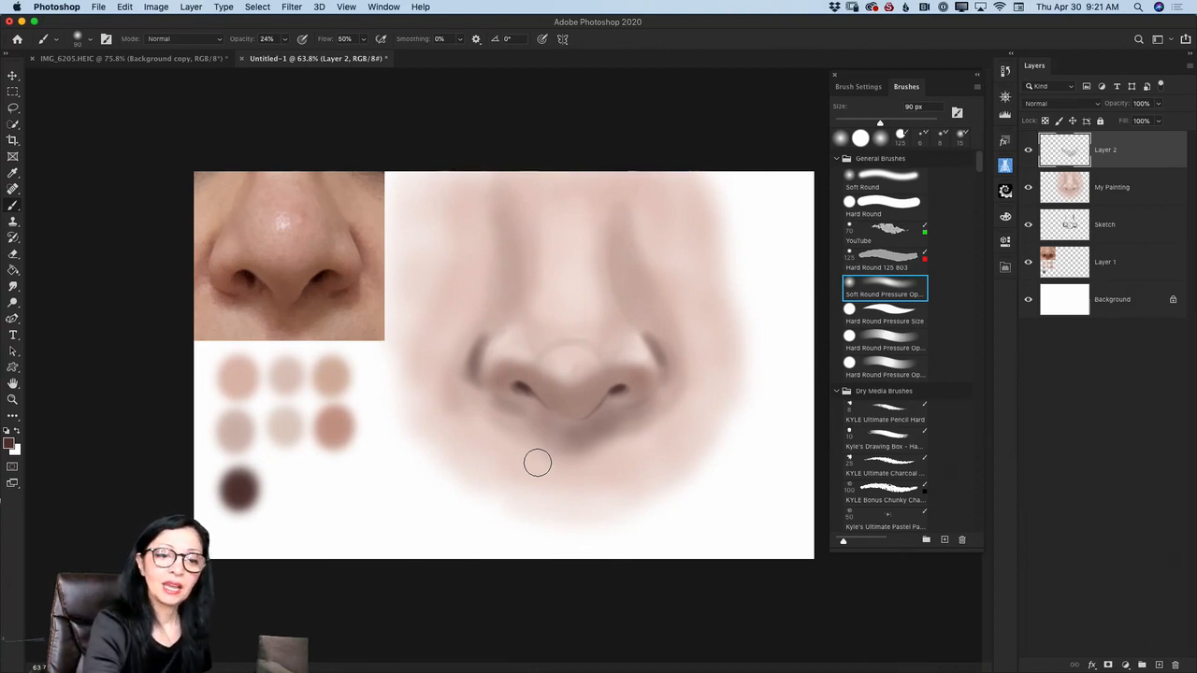
pyautogui.click(1158, 104)
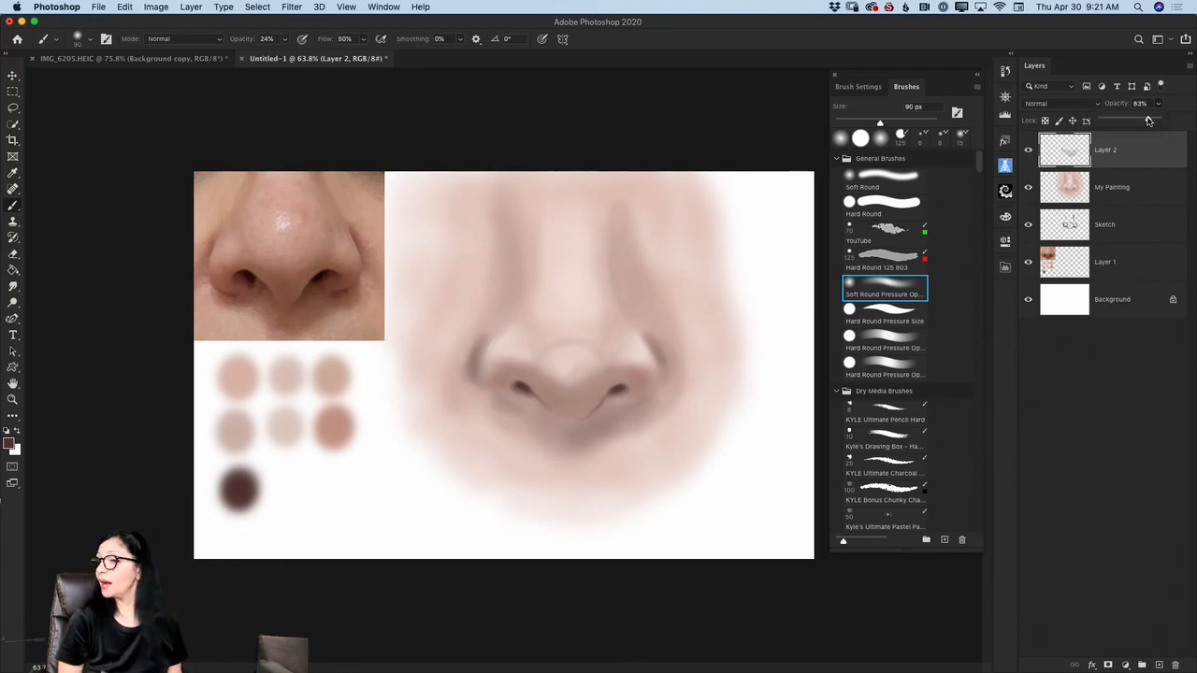
# - Add another new layer and set the foreground color to dark blue #04294c for painting
pyautogui.click(1159, 665)
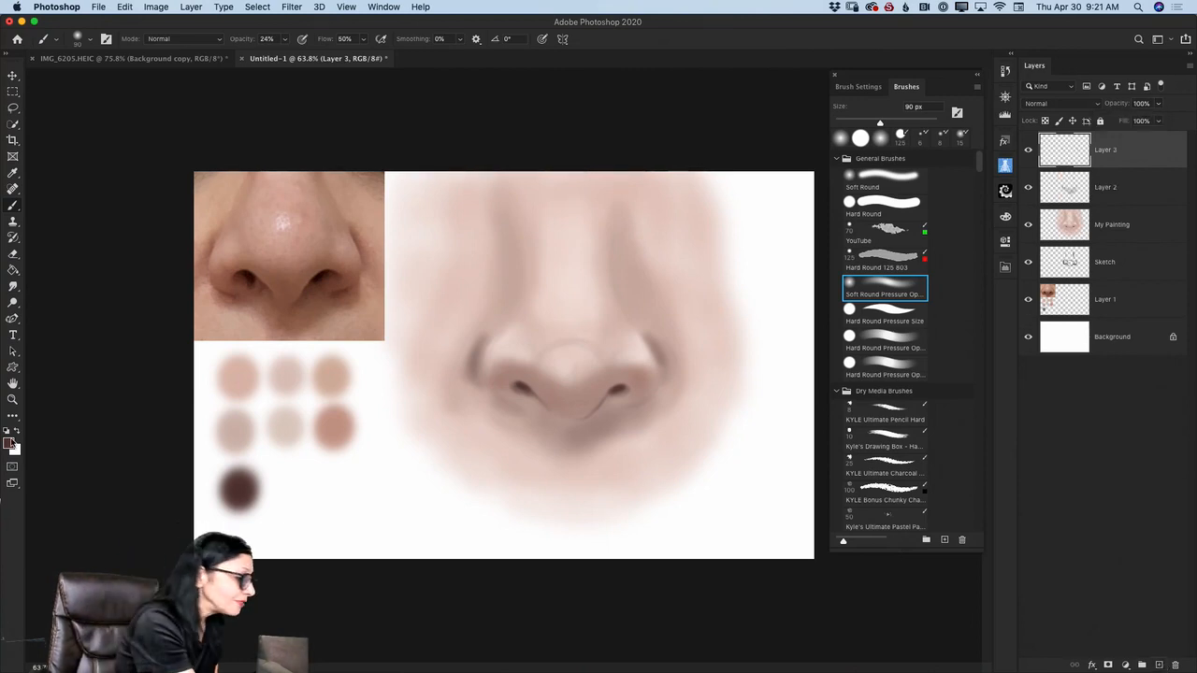
pyautogui.click(12, 445)
pyautogui.click(282, 358)
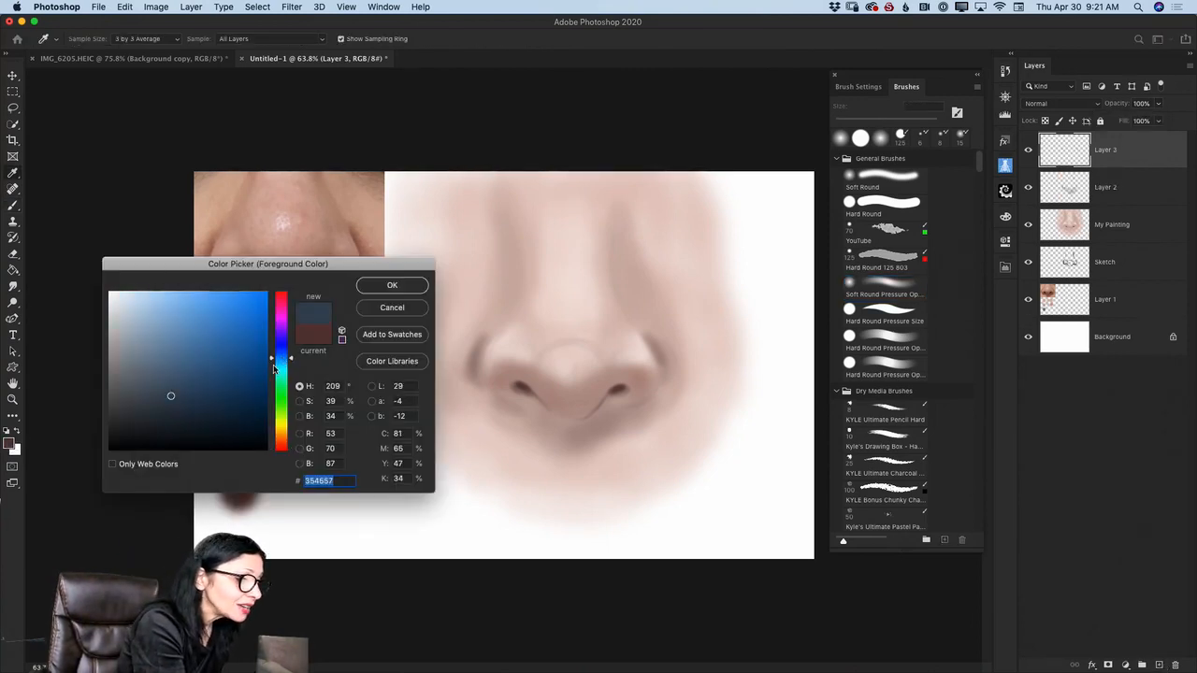
pyautogui.click(259, 403)
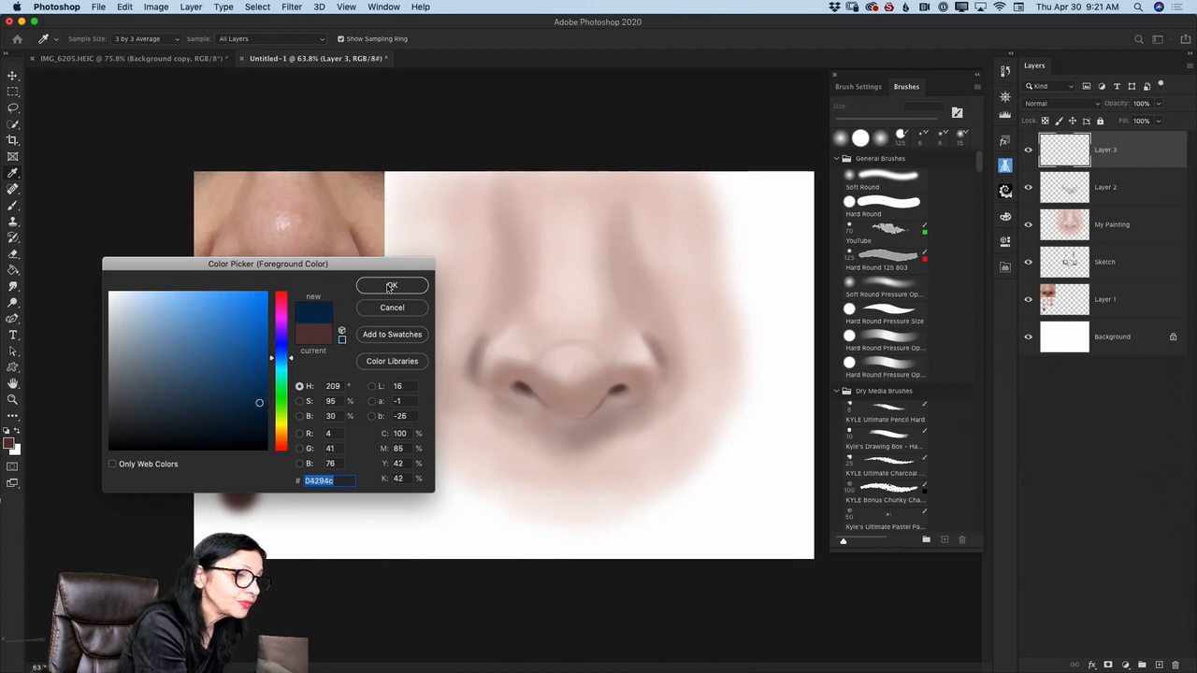
pyautogui.click(389, 286)
pyautogui.press('b')
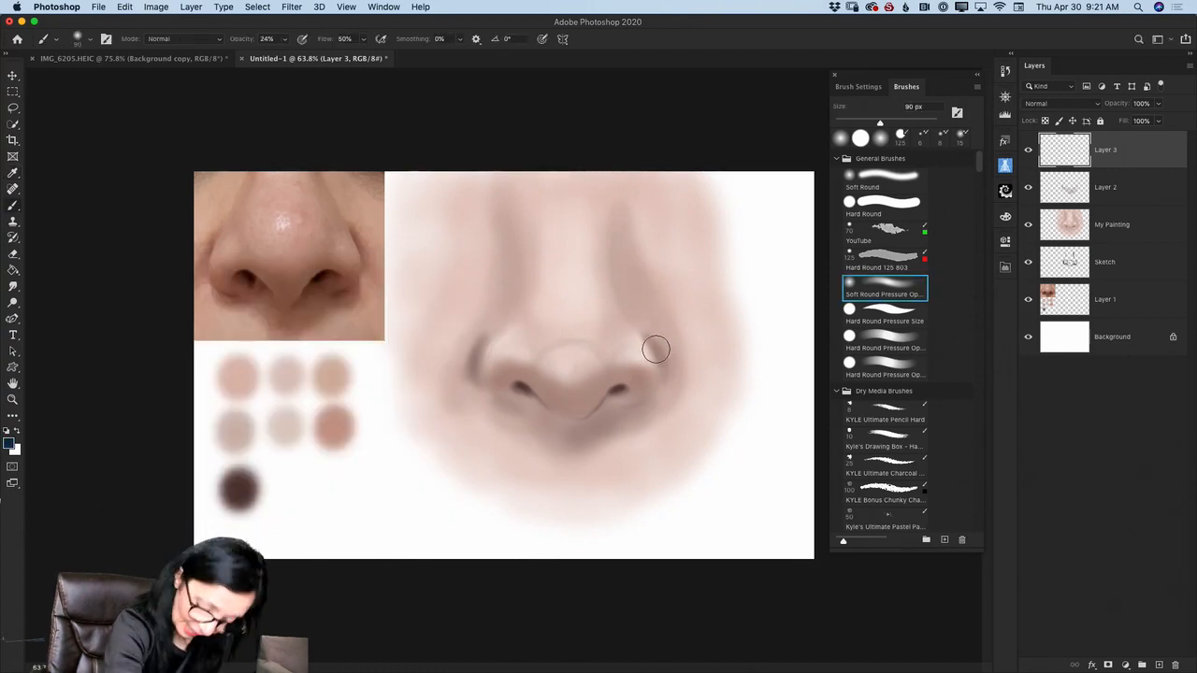
# - Paint blue shadows on the wing creases, under the nose and along the bridge with 60 and 90 px brushes, and set layer opacity to 75%
pyautogui.press('[')
pyautogui.moveTo(648, 339); pyautogui.dragTo(661, 385)
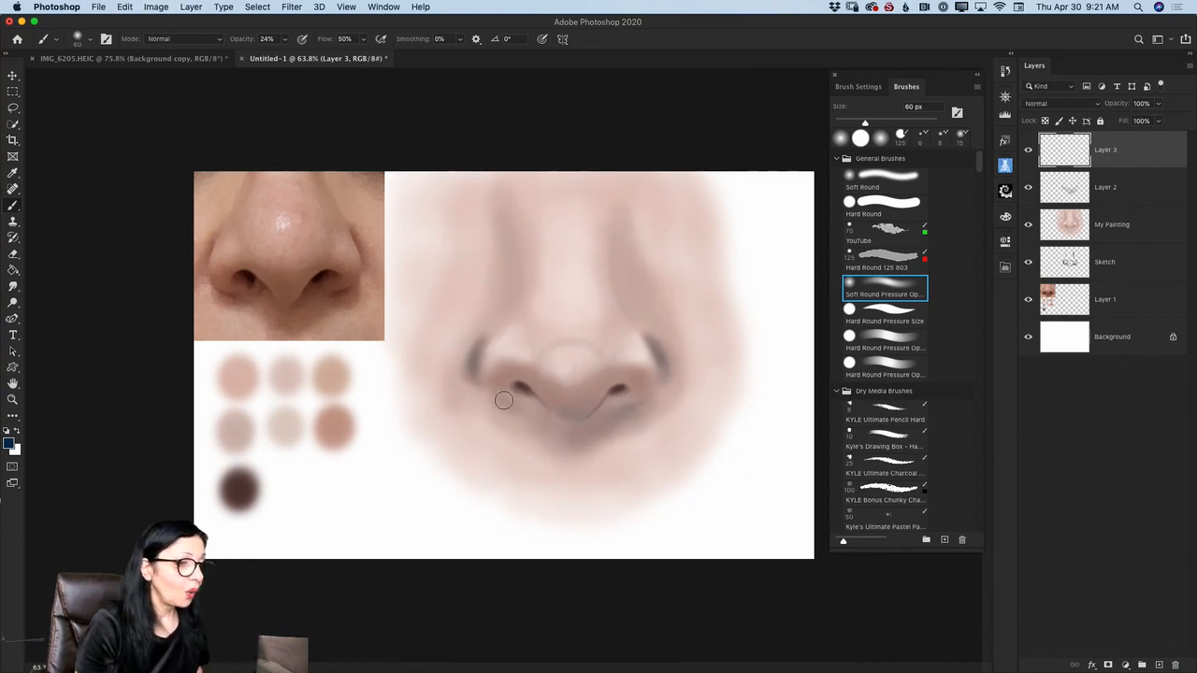
pyautogui.press(']')
pyautogui.press(']')
pyautogui.press(']')
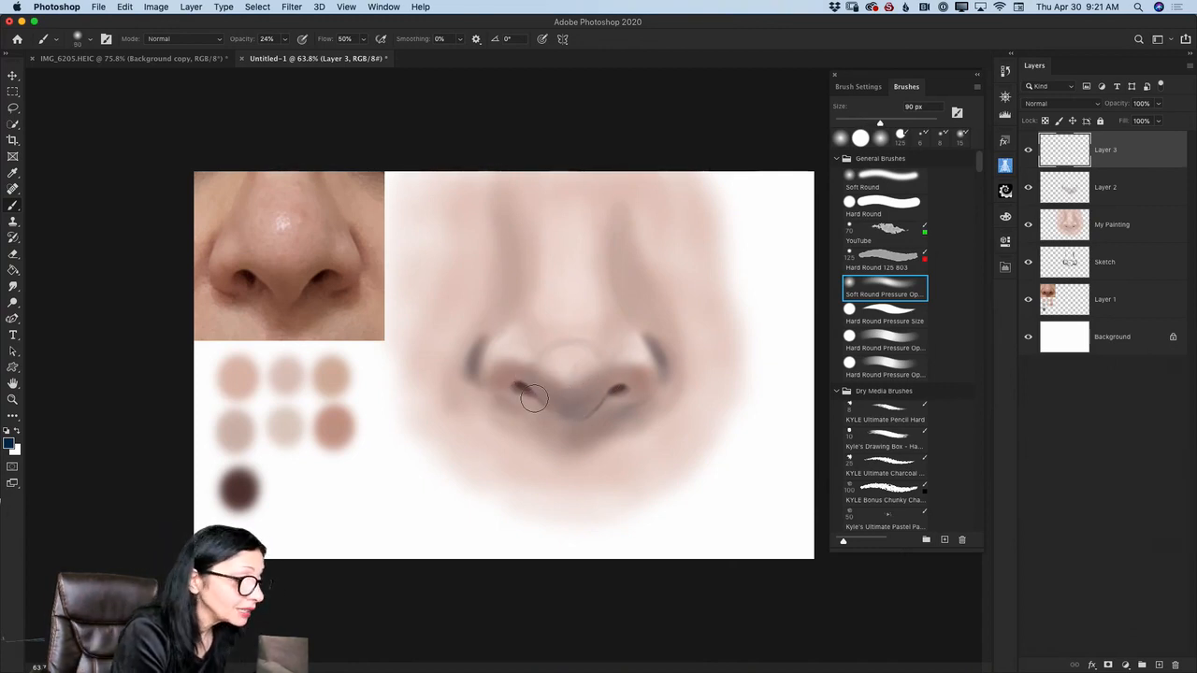
pyautogui.moveTo(518, 415)
pyautogui.mouseDown()
pyautogui.moveTo(622, 426)
pyautogui.moveTo(638, 406)
pyautogui.moveTo(596, 442)
pyautogui.moveTo(644, 409)
pyautogui.moveTo(599, 432)
pyautogui.moveTo(637, 429)
pyautogui.moveTo(576, 439)
pyautogui.moveTo(635, 421)
pyautogui.moveTo(540, 415)
pyautogui.moveTo(641, 421)
pyautogui.moveTo(626, 411)
pyautogui.moveTo(562, 429)
pyautogui.mouseUp()
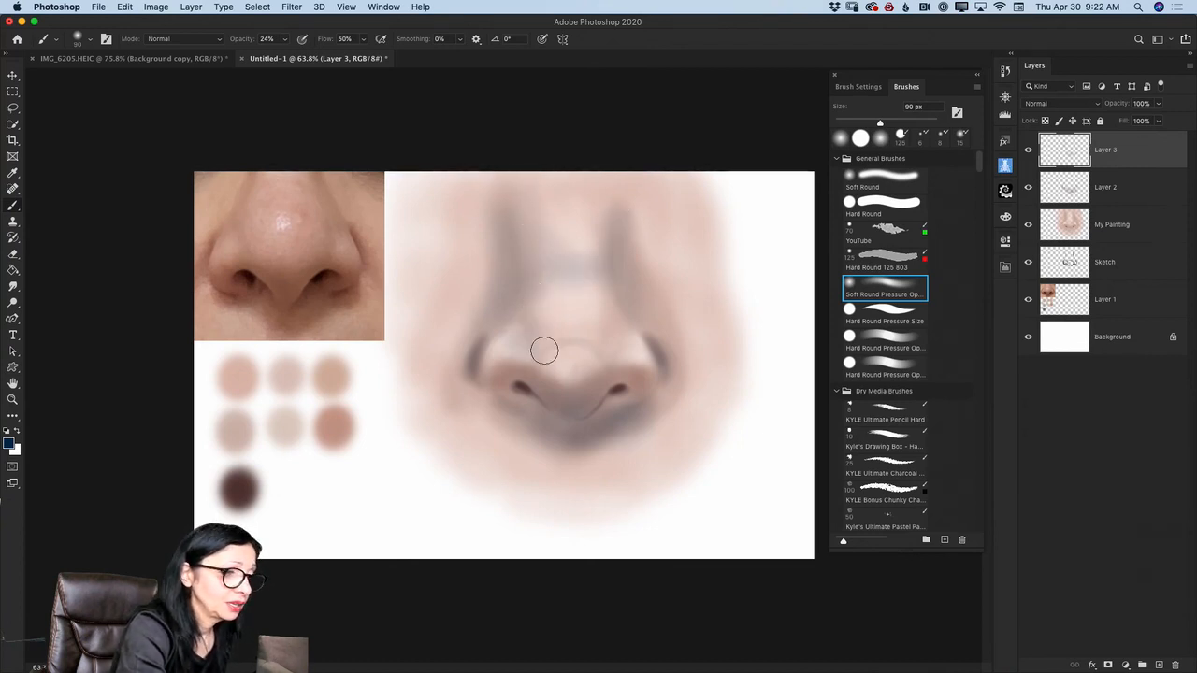
pyautogui.click(1158, 103)
pyautogui.moveTo(1159, 118); pyautogui.dragTo(1156, 122)
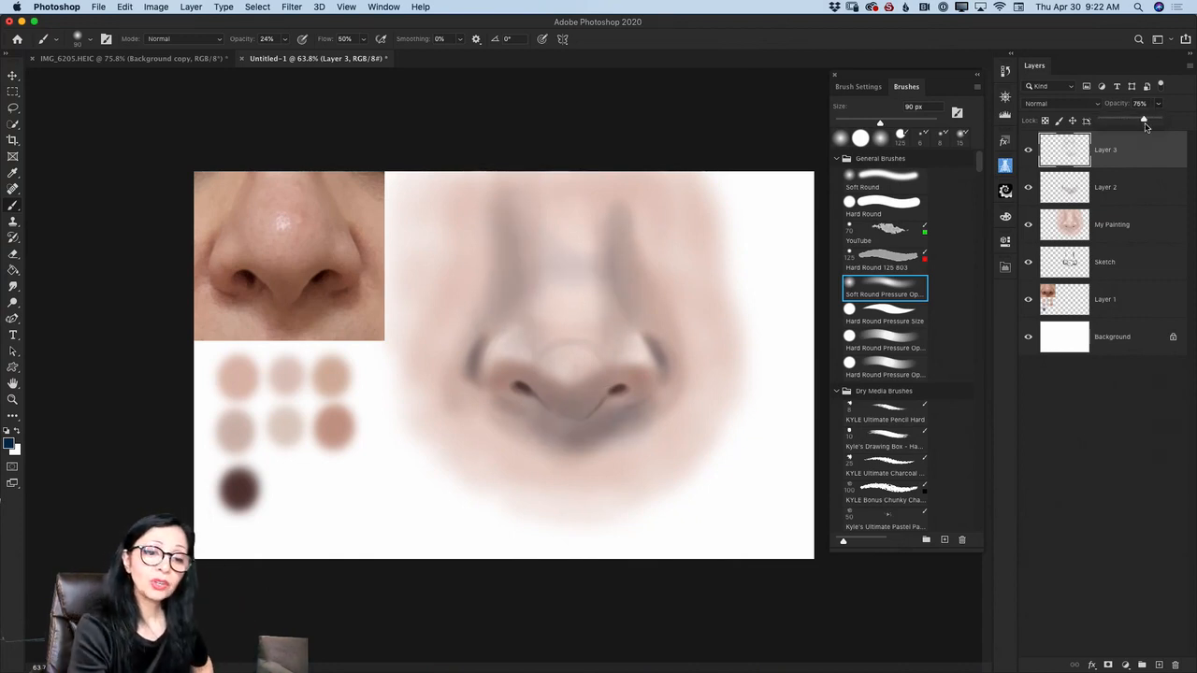
# - Hide the Sketch, Layer 1 and Background layers, merge the visible painting layers, and show the hidden layers again
pyautogui.click(1028, 262)
pyautogui.click(1029, 299)
pyautogui.click(1028, 337)
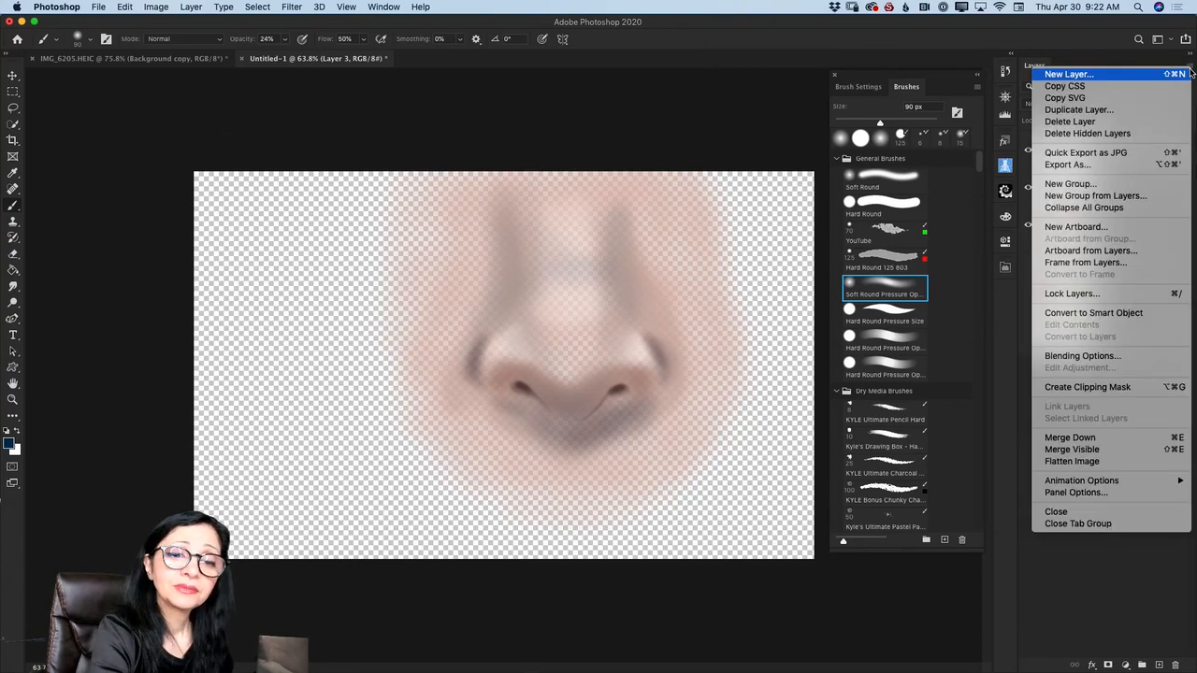
pyautogui.click(1088, 450)
pyautogui.moveTo(1032, 191); pyautogui.dragTo(1032, 266)
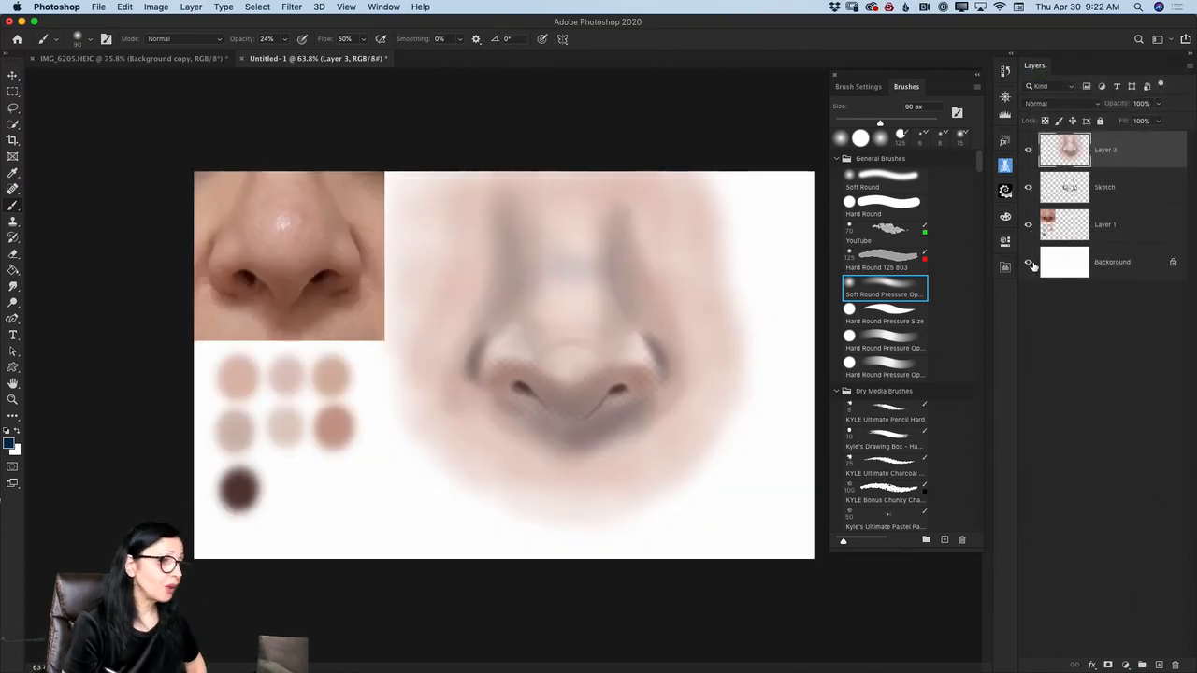
# - Switch to the Mixer Brush tool and enlarge it to 60 px
pyautogui.rightClick(14, 207)
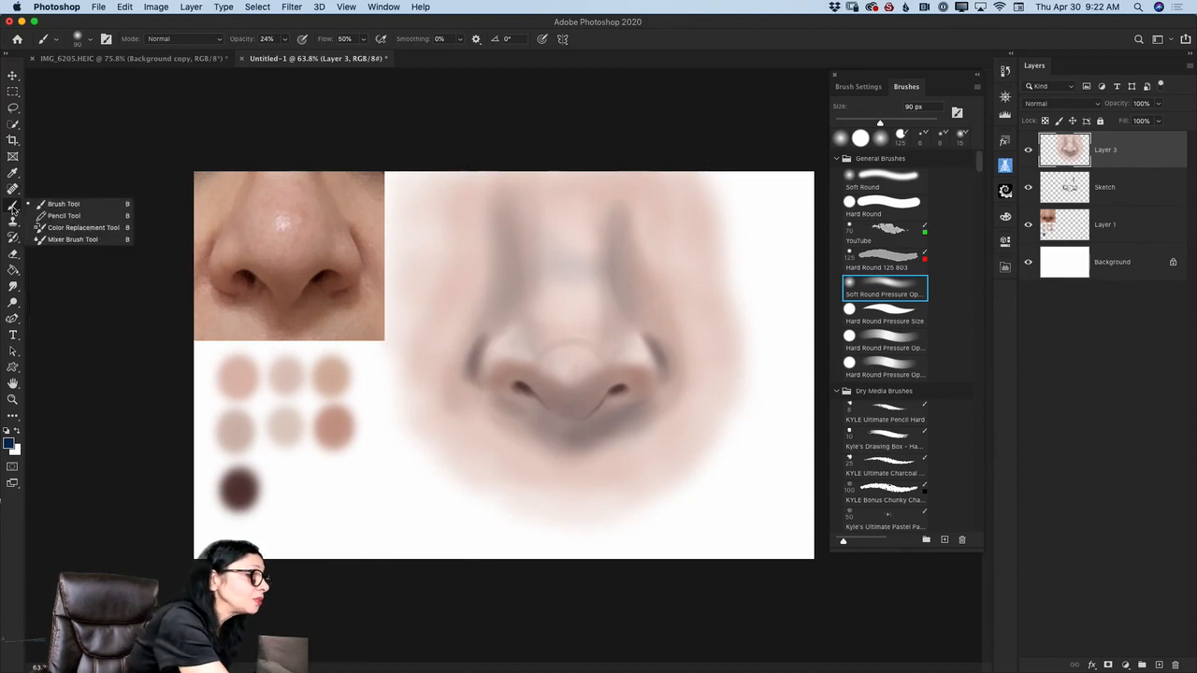
pyautogui.click(68, 238)
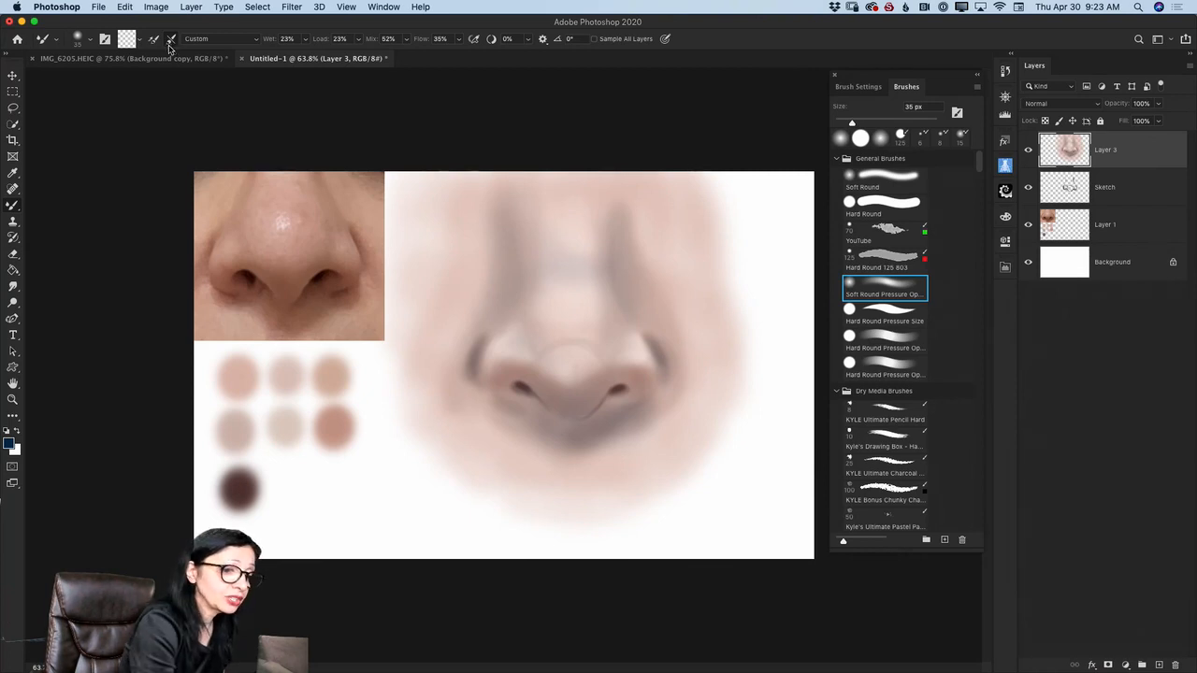
pyautogui.press(']')
pyautogui.press(']')
pyautogui.press(']')
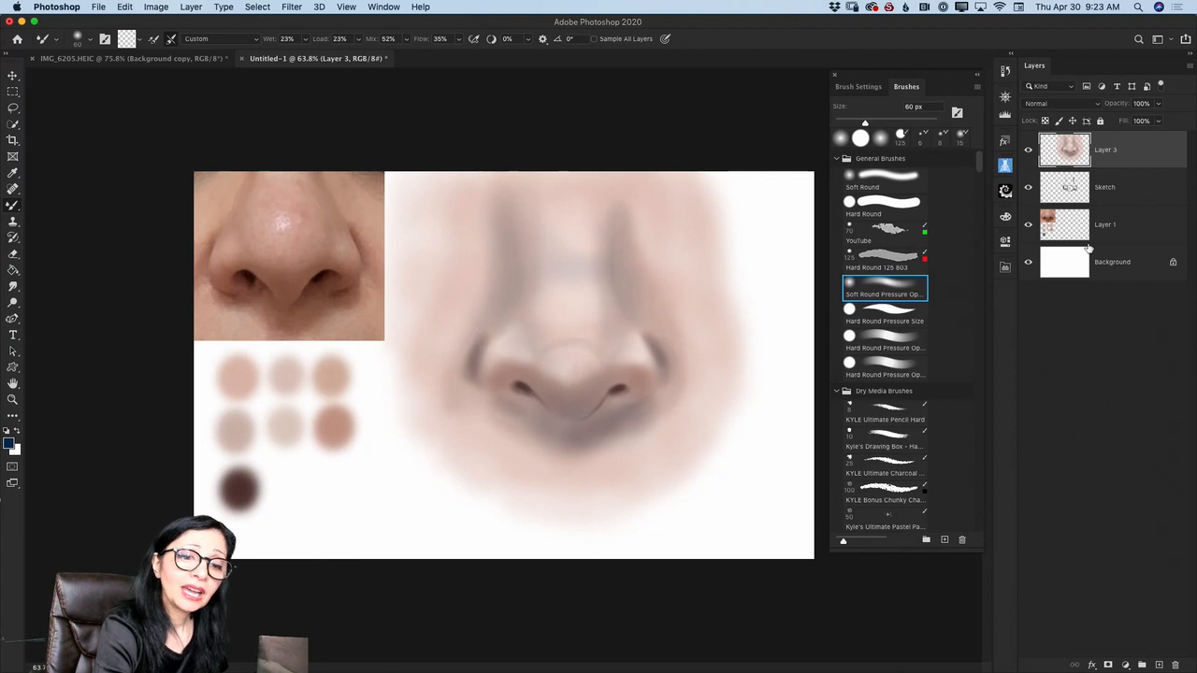
# - Hide Layer 1 and Sketch, merge the painting with the Background layer, and show both hidden layers again
pyautogui.click(1028, 225)
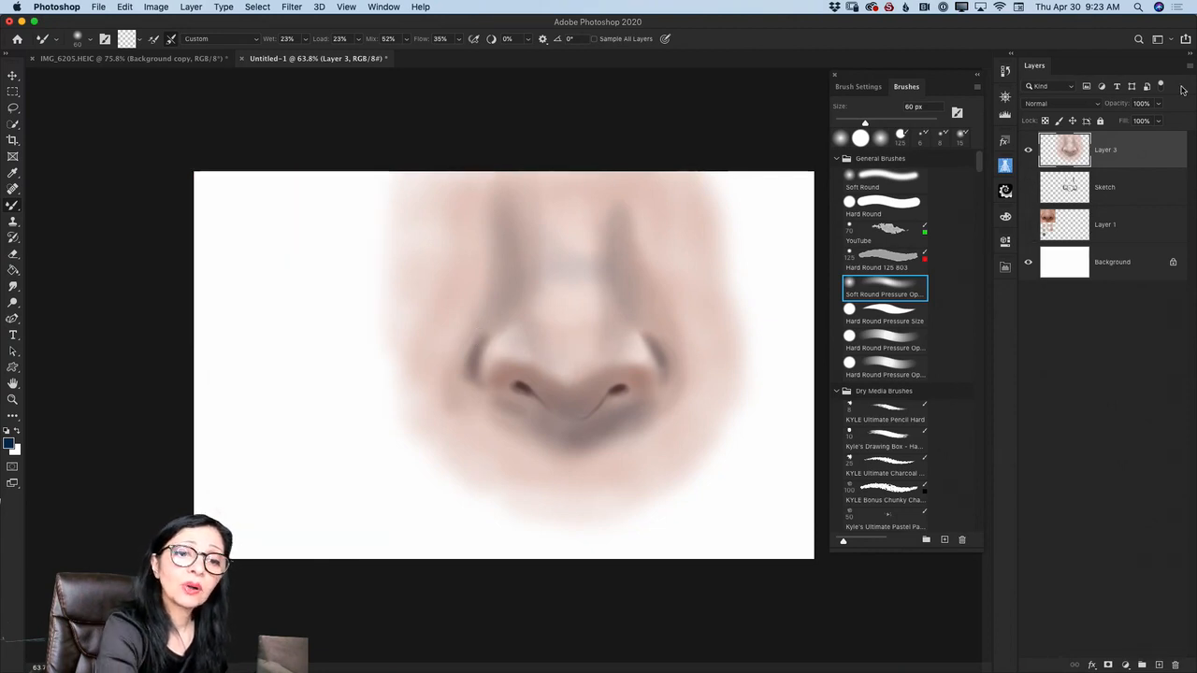
pyautogui.click(1189, 69)
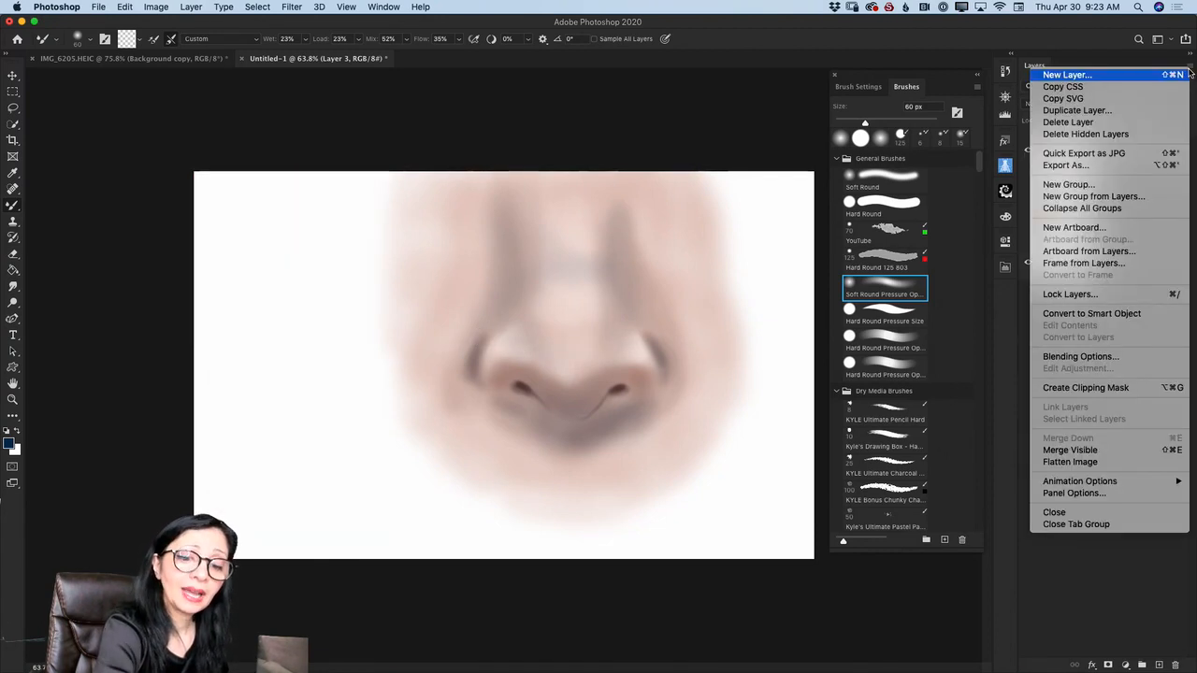
pyautogui.click(1102, 452)
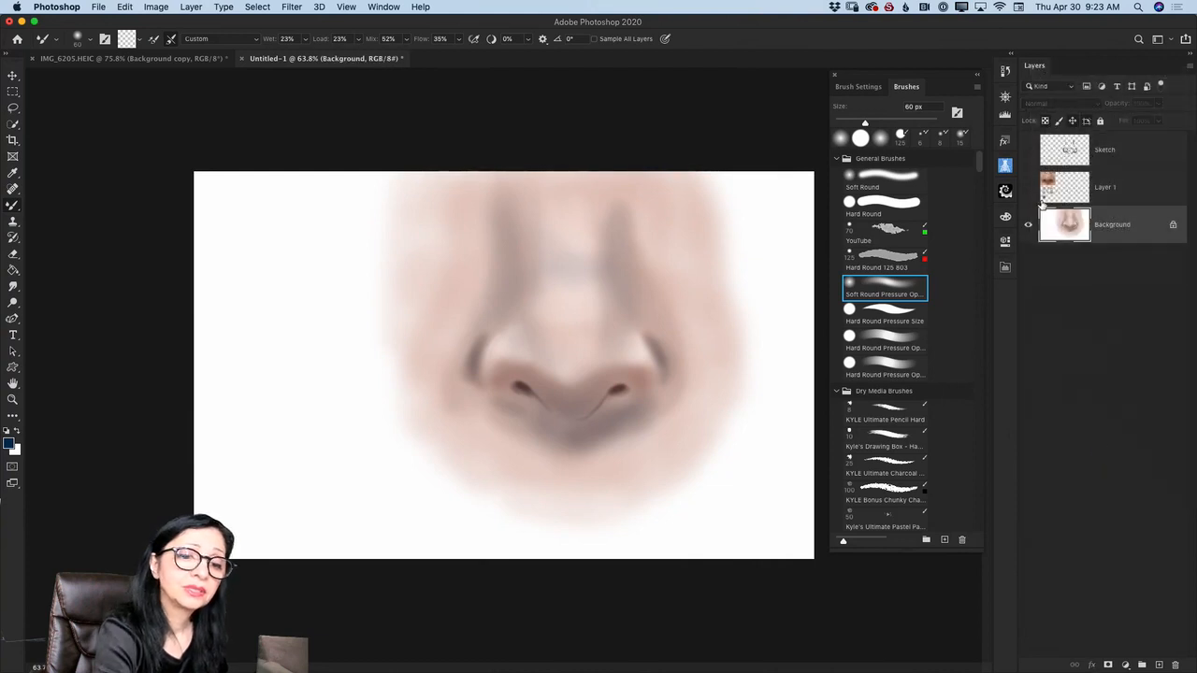
pyautogui.click(1029, 187)
pyautogui.click(1029, 150)
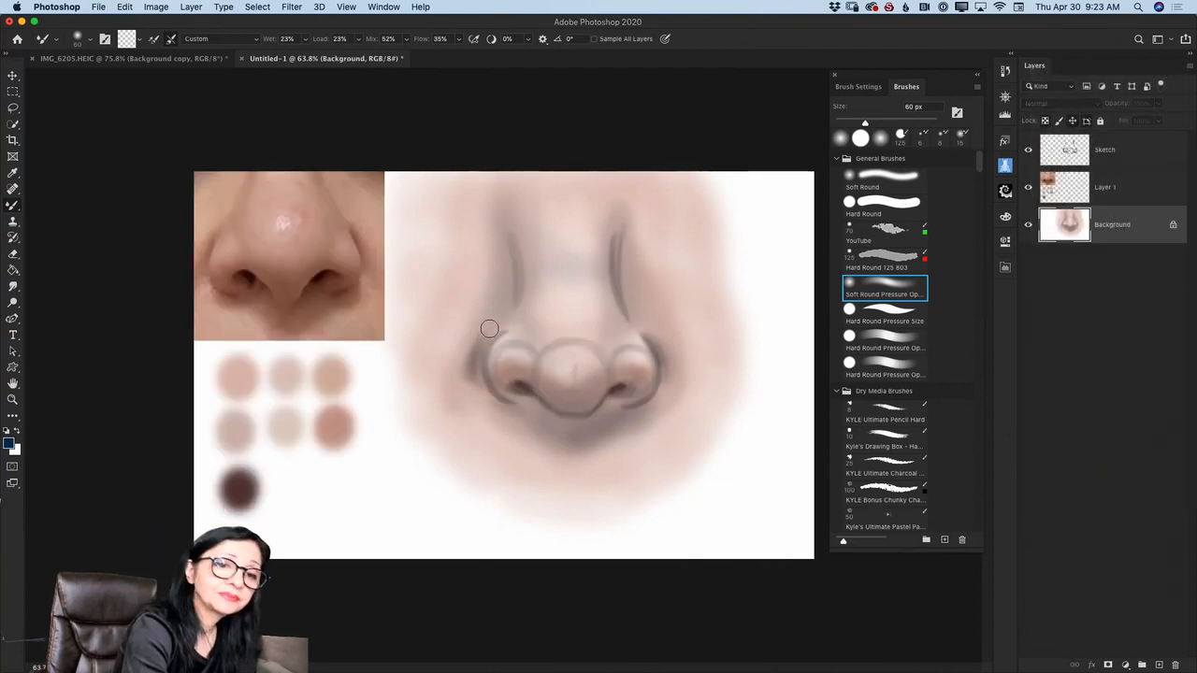
# - Hide the Sketch layer, blend the nose contours and under-nose shadow with the 60 px Mixer Brush, and reduce the brush to 10 px
pyautogui.click(1028, 150)
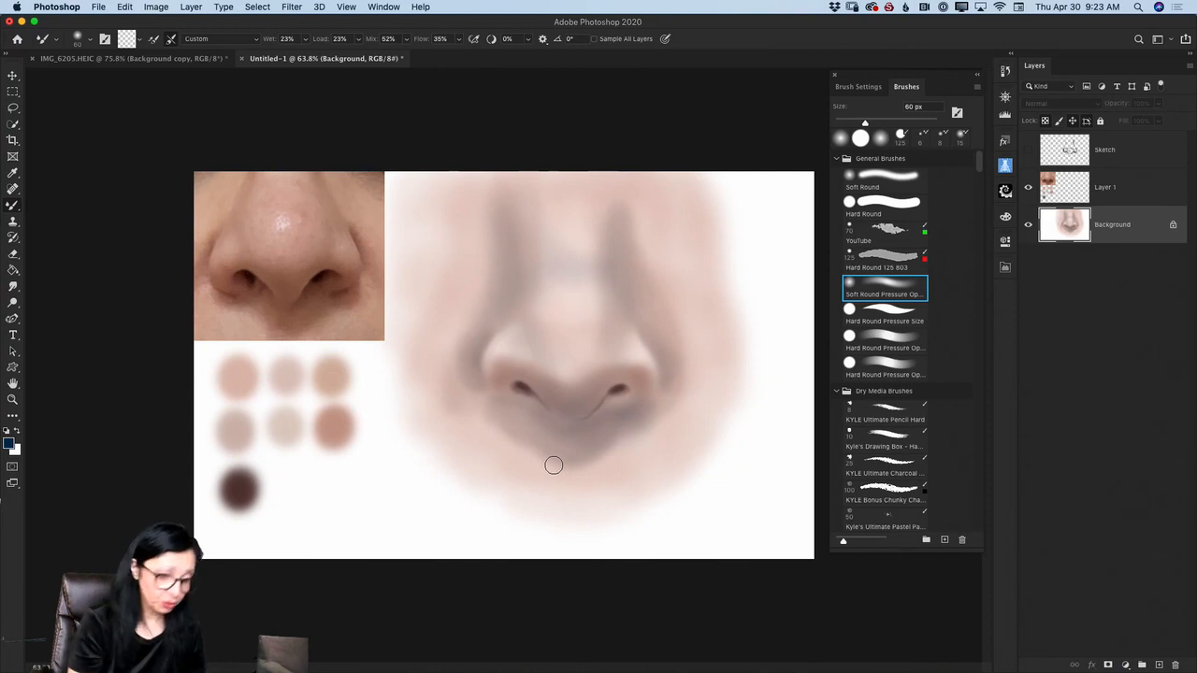
pyautogui.press('[')
pyautogui.press('[')
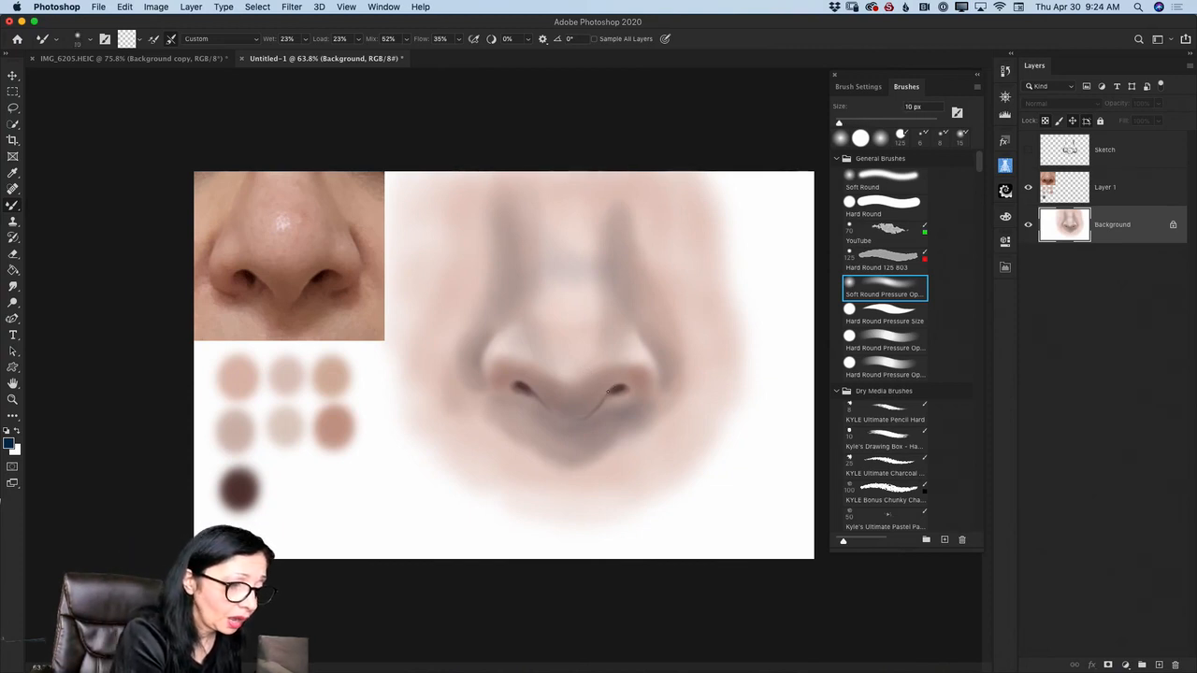
# - Smooth the nostrils, wing edges and the shadow beneath them with the Mixer Brush at 35, 25 and 45 px
pyautogui.press(']')
pyautogui.press(']')
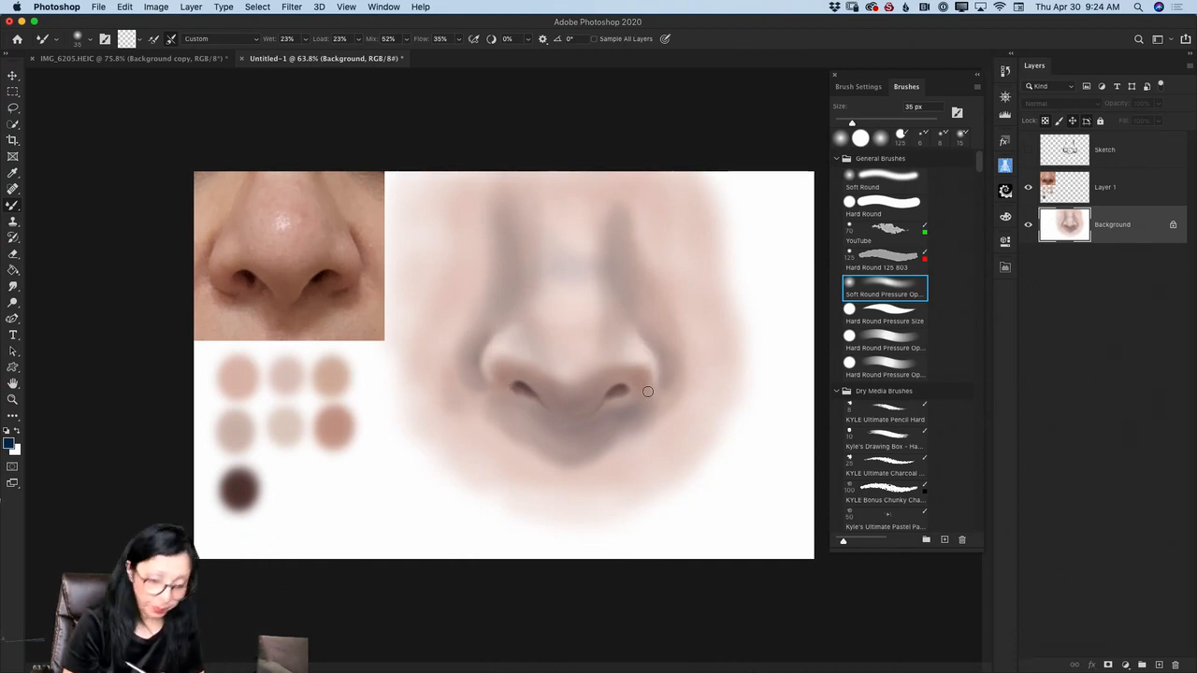
pyautogui.press('[')
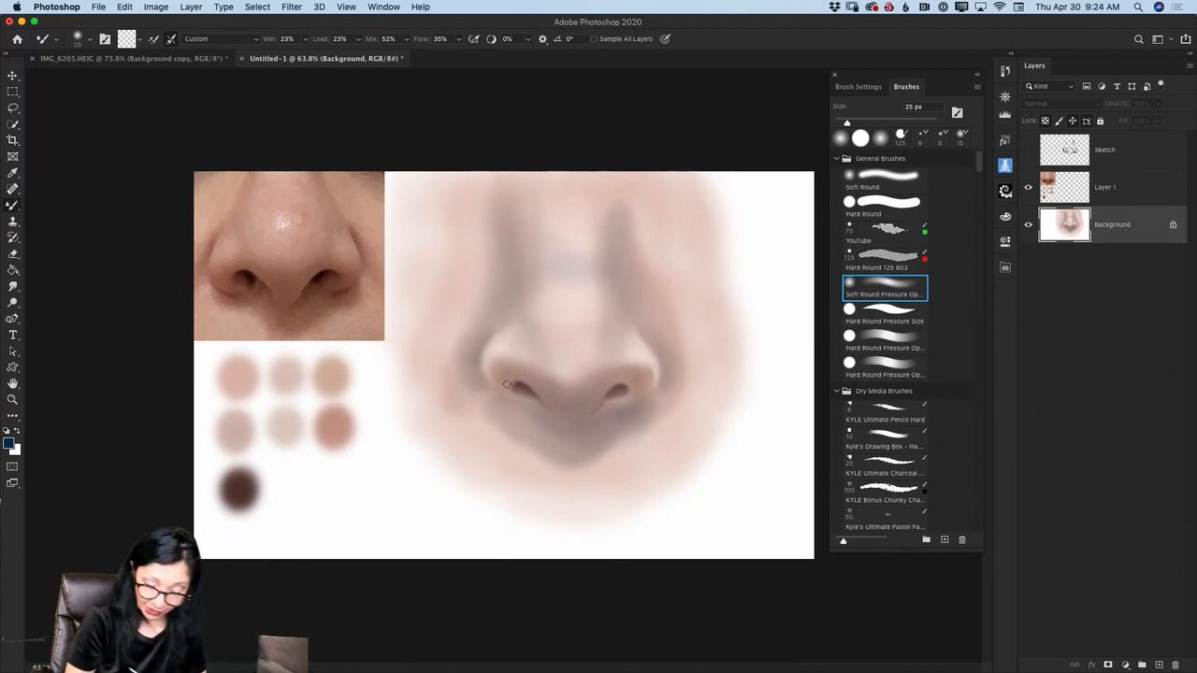
pyautogui.press(']')
pyautogui.press(']')
pyautogui.press(']')
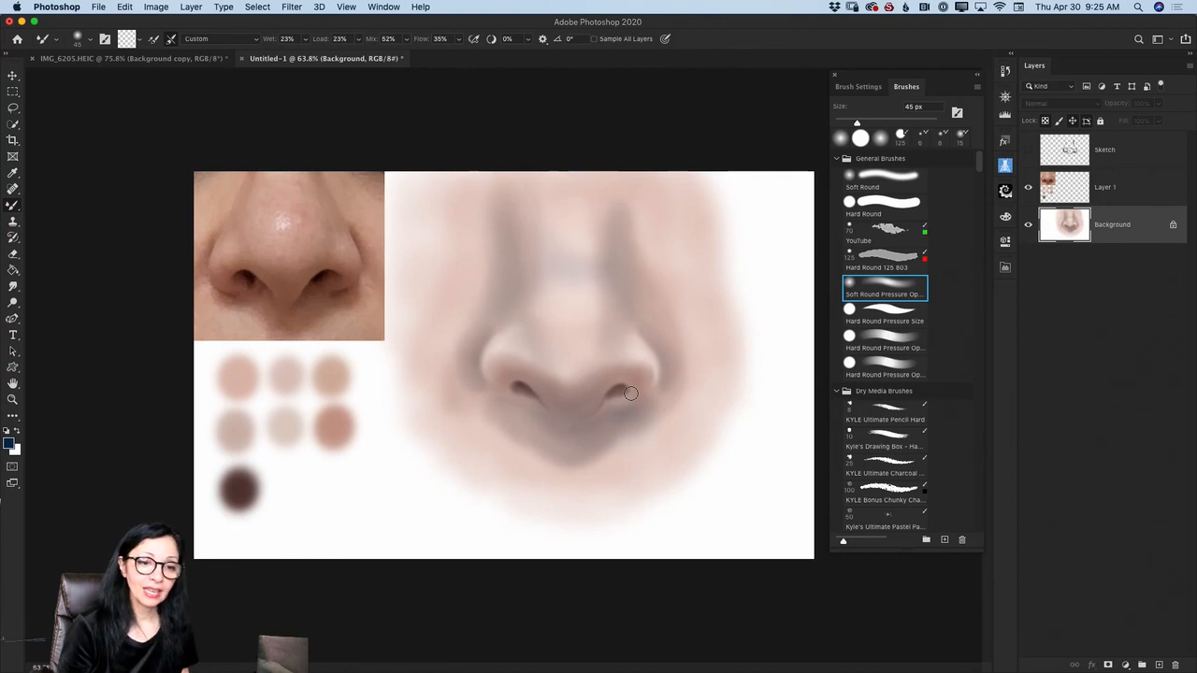
# - Add a layer above Background and switch to the Brush tool with white as the foreground color
pyautogui.click(1158, 665)
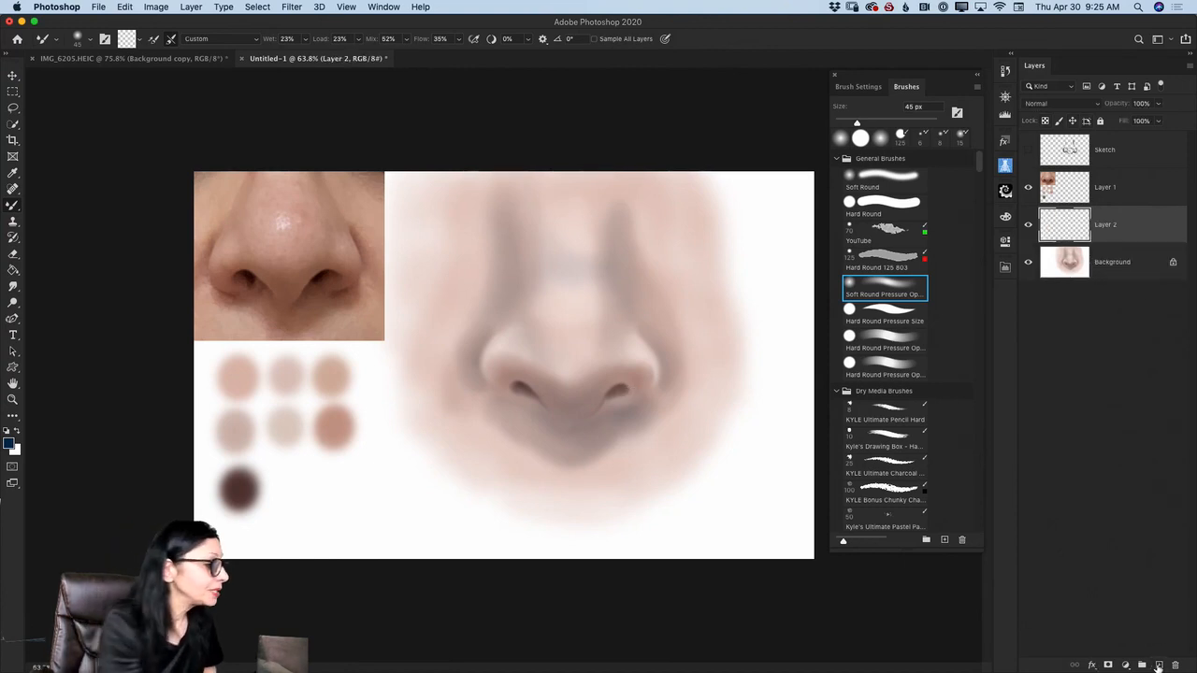
pyautogui.rightClick(15, 204)
pyautogui.click(62, 208)
pyautogui.click(18, 431)
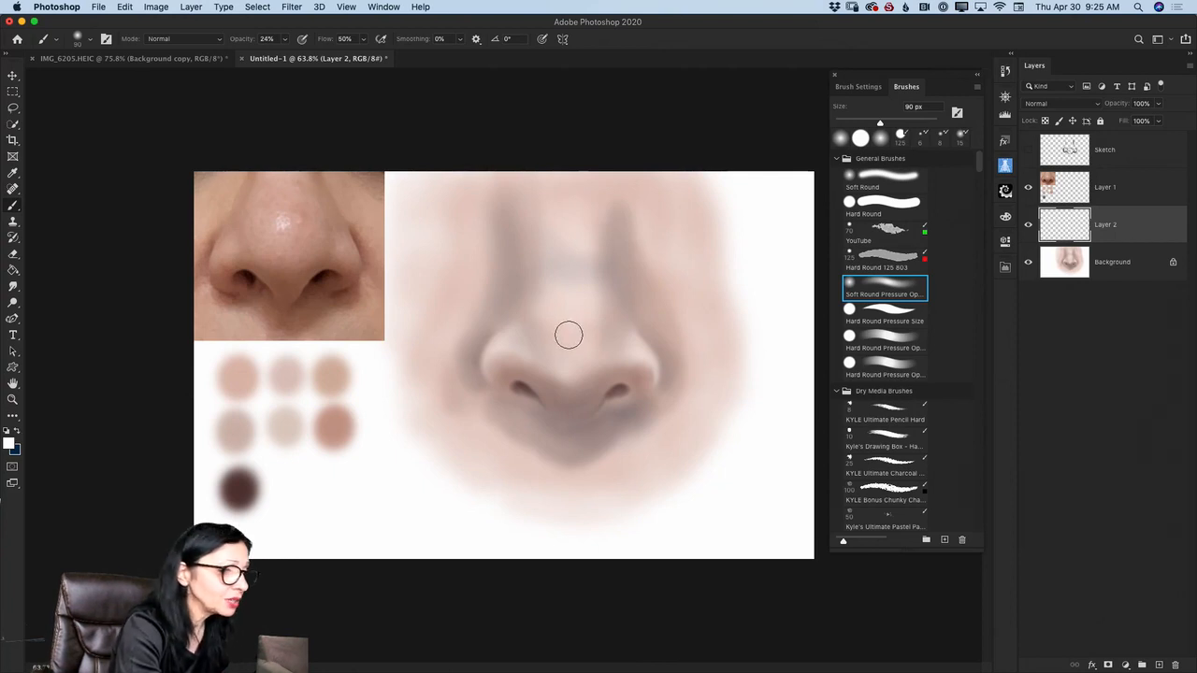
# - Set the brush to 50 px with 100% opacity and flow, and paint a white highlight on the nose tip
pyautogui.press('[')
pyautogui.press('[')
pyautogui.press('[')
pyautogui.press('[')
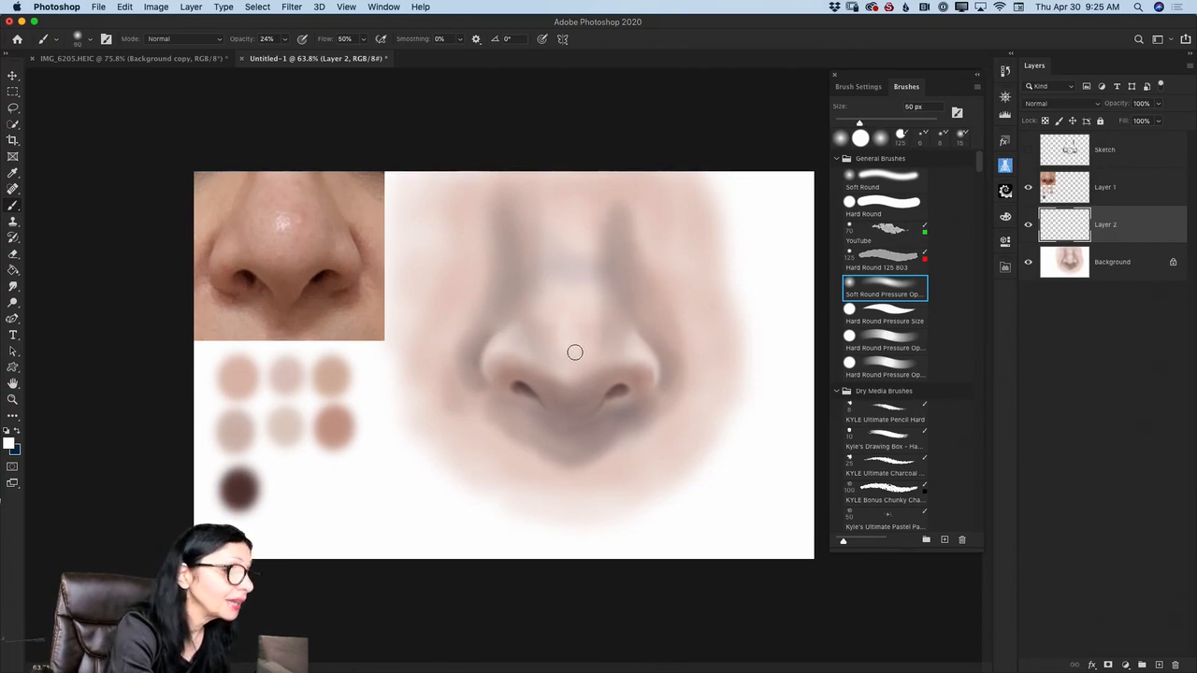
pyautogui.moveTo(286, 54); pyautogui.dragTo(447, 65)
pyautogui.click(365, 39)
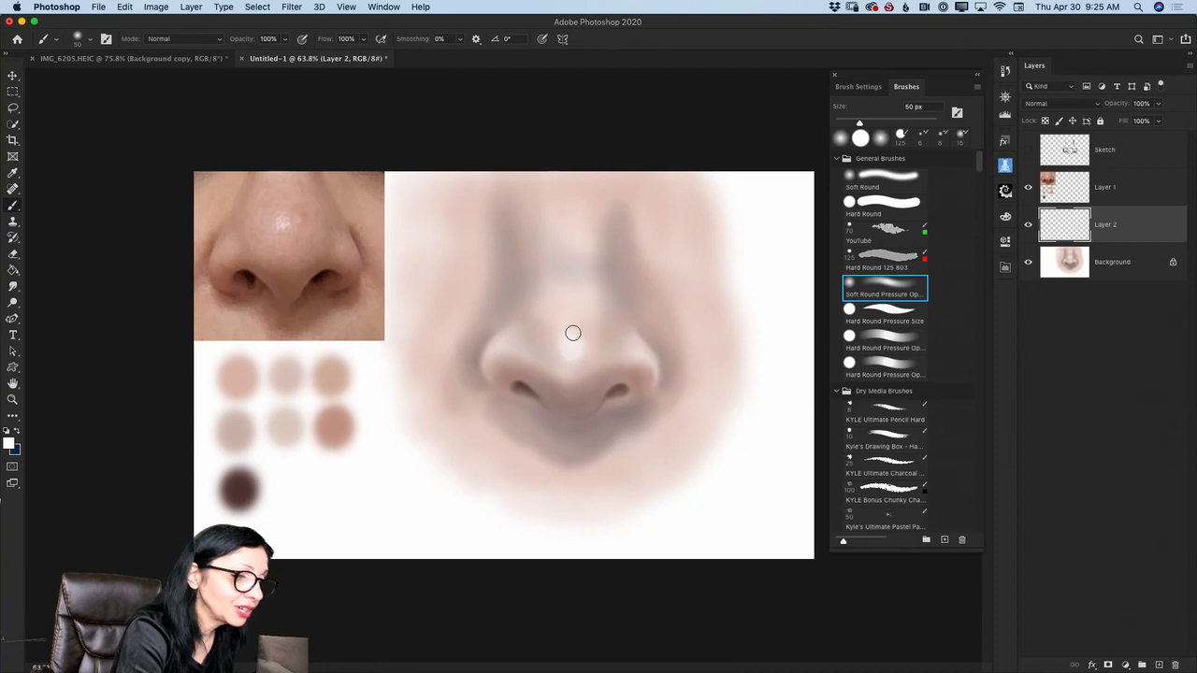
# - Intensify the nose-tip highlight with smaller 25 and 15 px brushes, and merge its layer down into Background
pyautogui.press('[')
pyautogui.press('[')
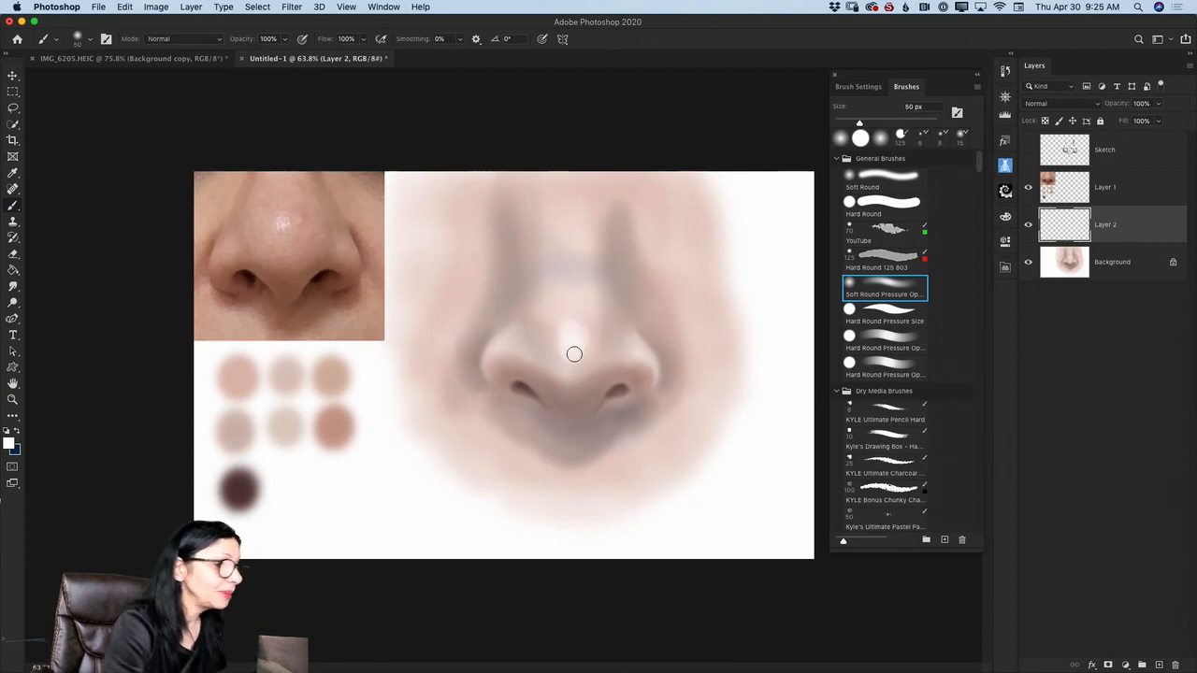
pyautogui.press('[')
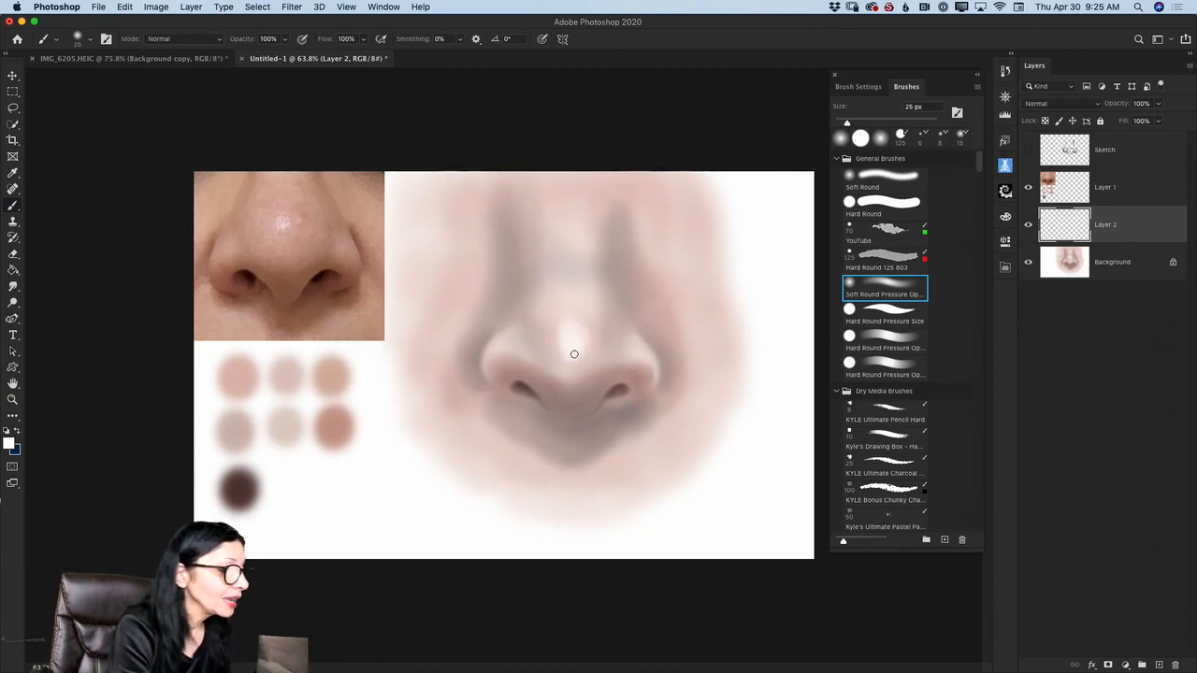
pyautogui.press('[')
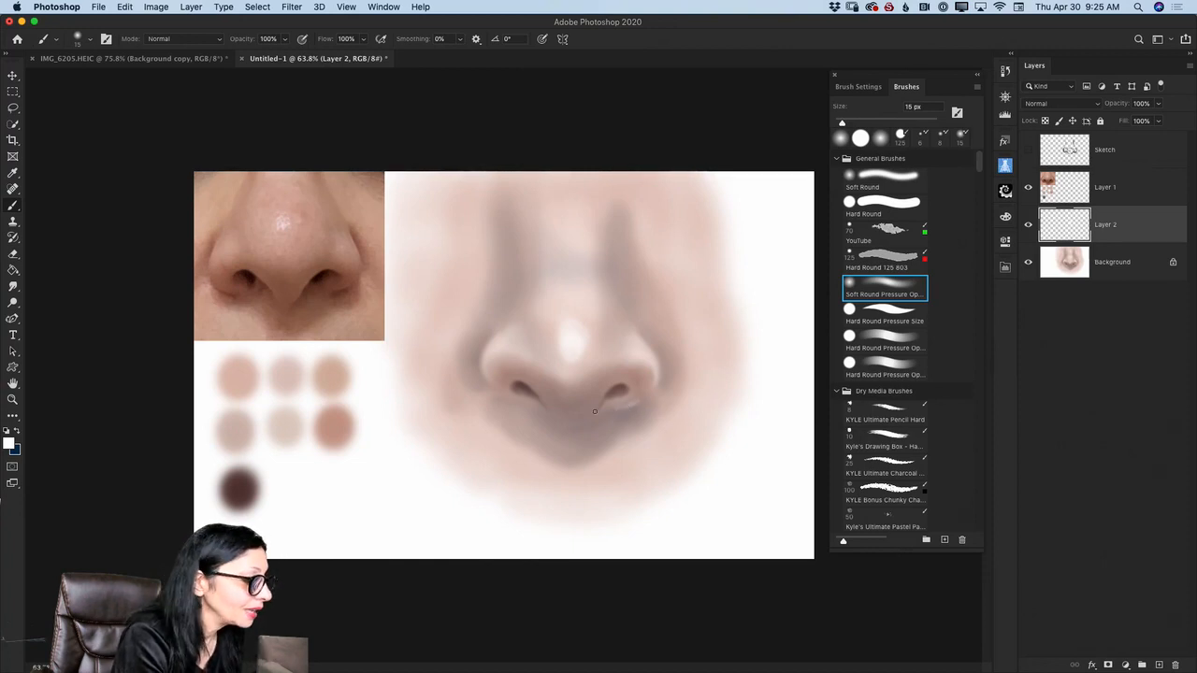
pyautogui.click(1190, 68)
pyautogui.click(1094, 439)
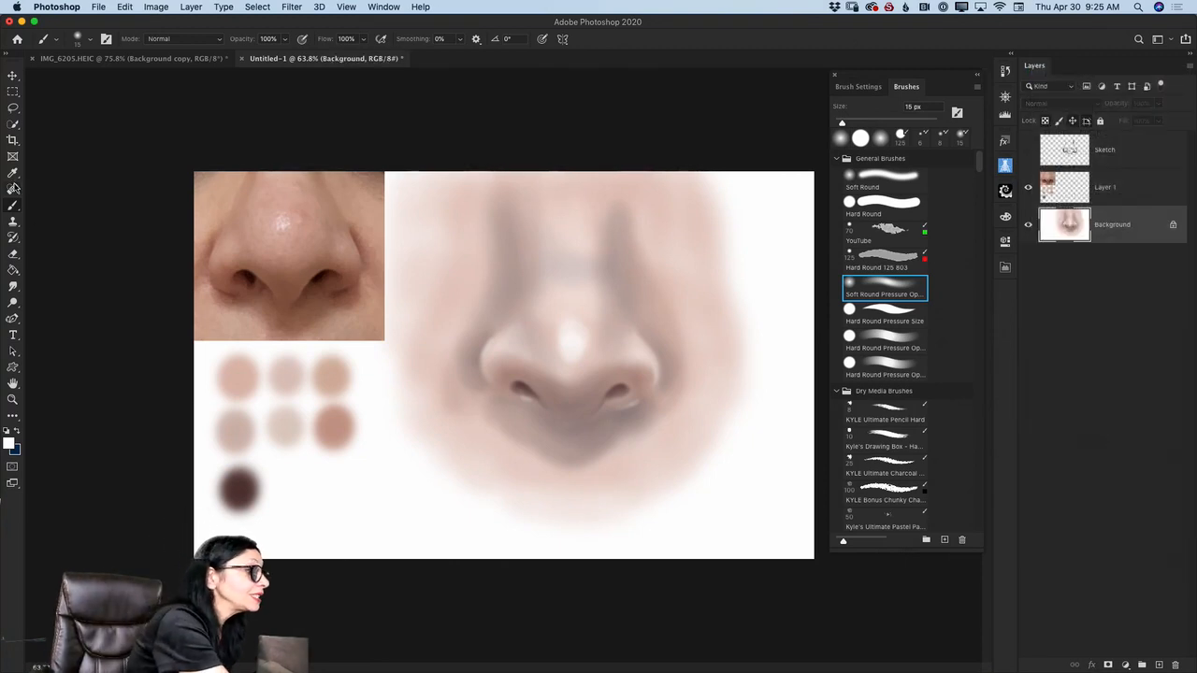
# - Blend the white highlight into the nose tip with the Mixer Brush at 70 px, and reduce the brush to 15 px
pyautogui.moveTo(15, 208); pyautogui.dragTo(78, 240)
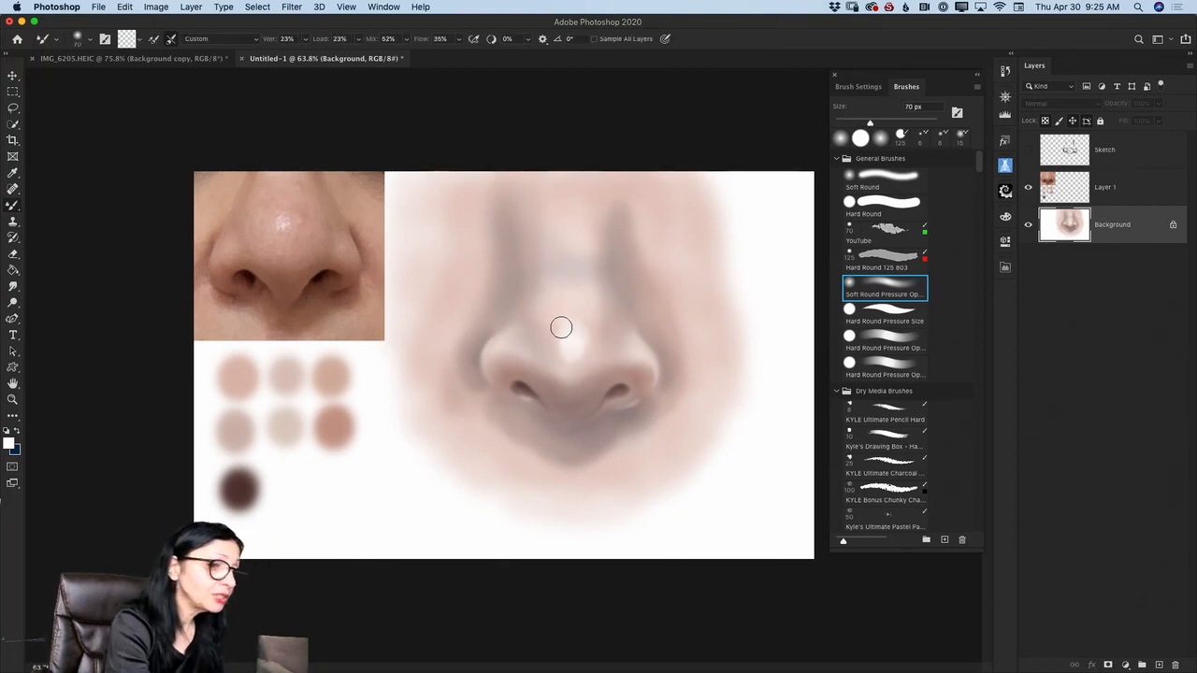
pyautogui.press(']')
pyautogui.press(']')
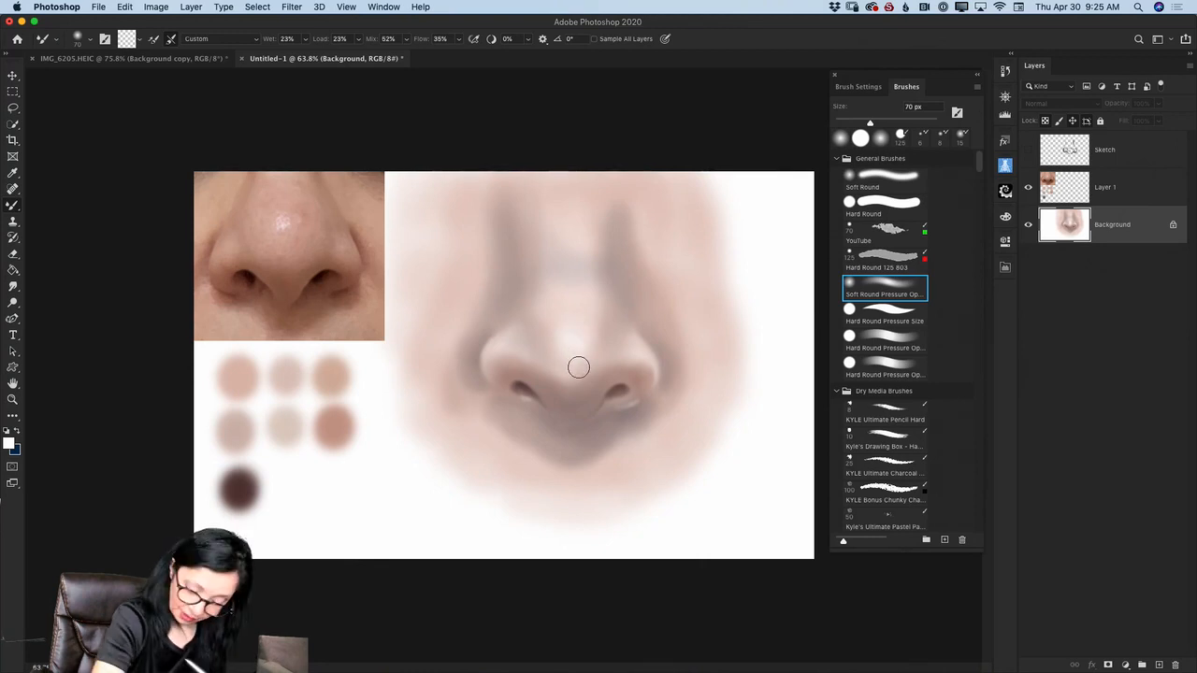
pyautogui.press('[')
pyautogui.press('[')
pyautogui.press('[')
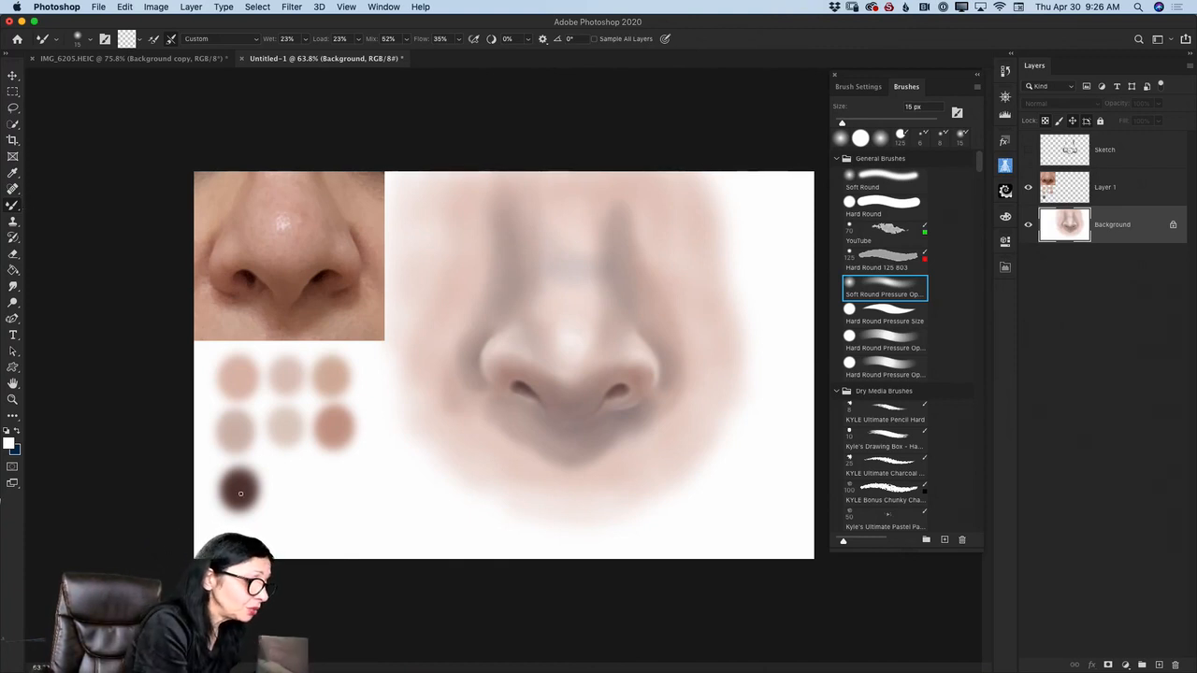
# - Sample the dark brown swatch and paint thin shadows under both nostril wings with the 15 px Brush on a new layer
pyautogui.click(15, 175)
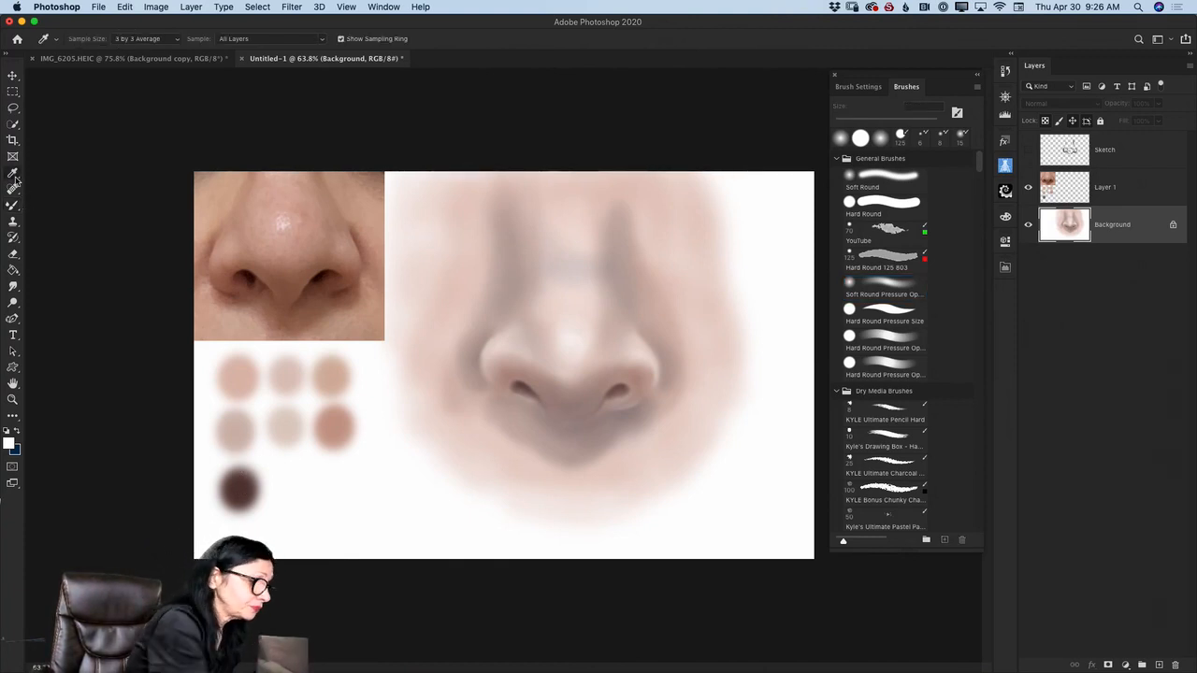
pyautogui.click(245, 483)
pyautogui.moveTo(15, 205); pyautogui.dragTo(67, 210)
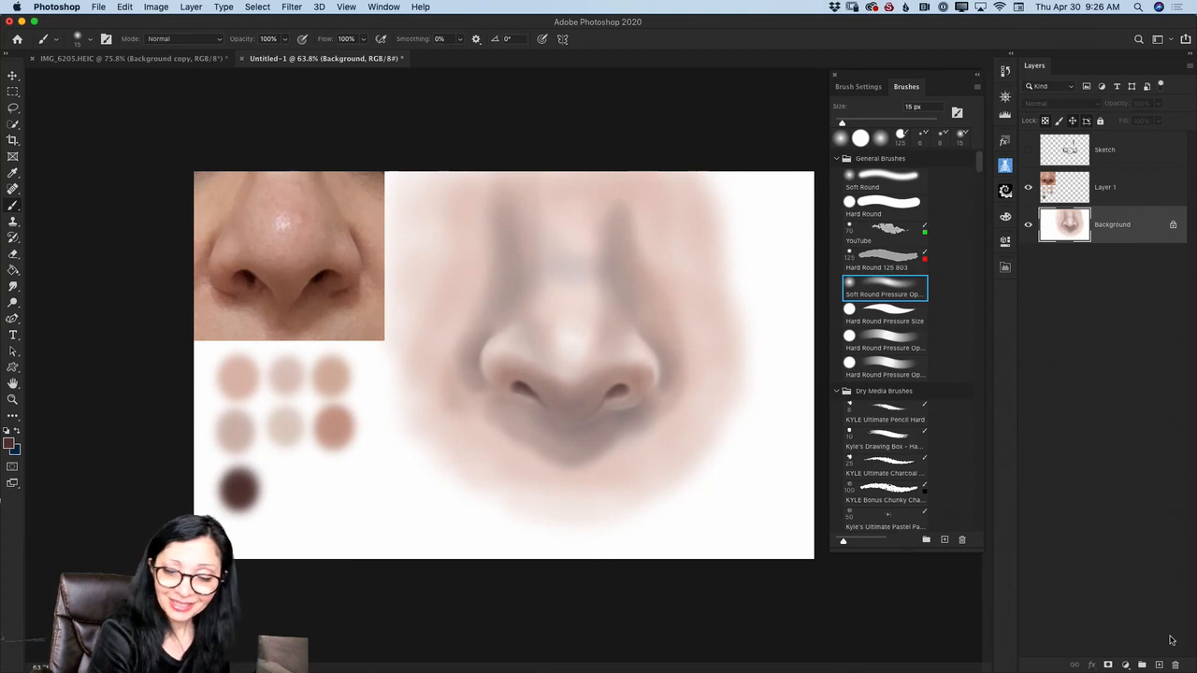
pyautogui.click(1157, 663)
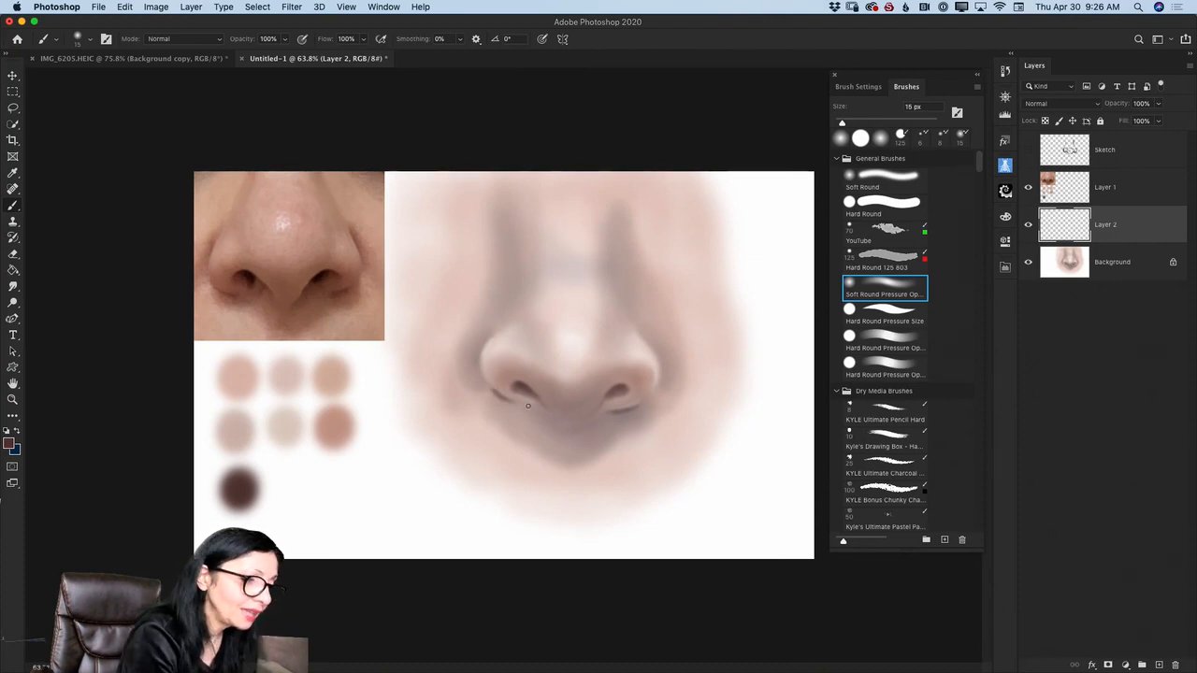
# - Paint softer brown shadows beneath the nostrils with a 40 px brush at 31% opacity
pyautogui.press(']')
pyautogui.press(']')
pyautogui.press(']')
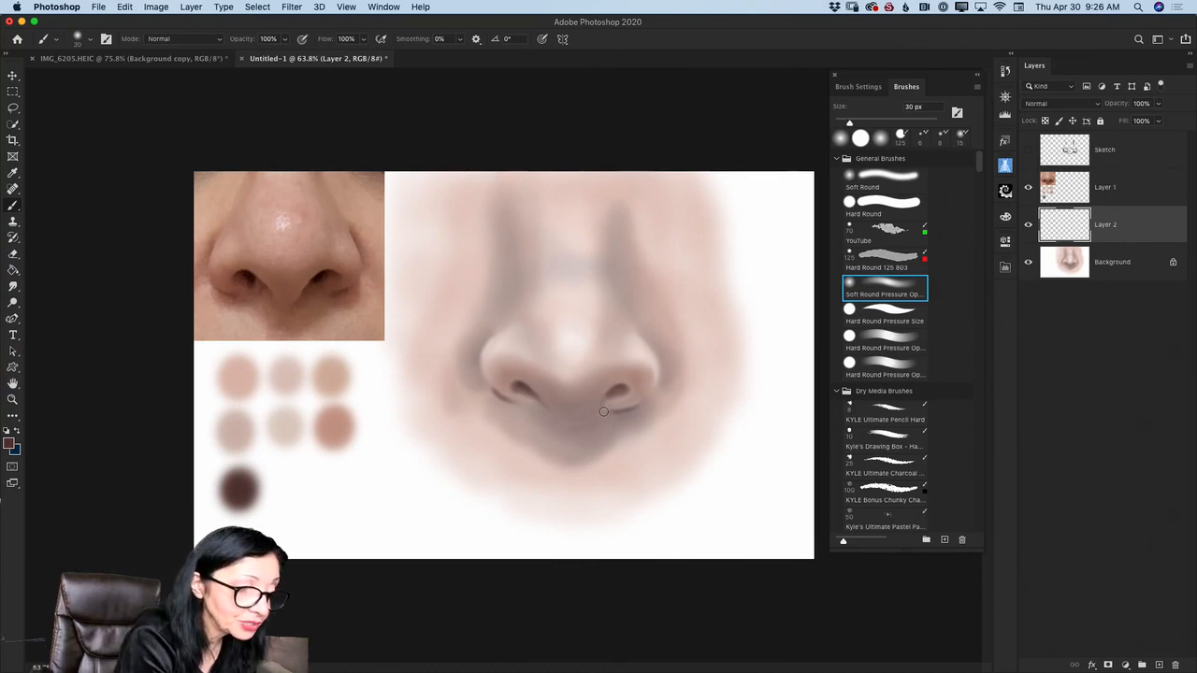
pyautogui.press(']')
pyautogui.click(284, 40)
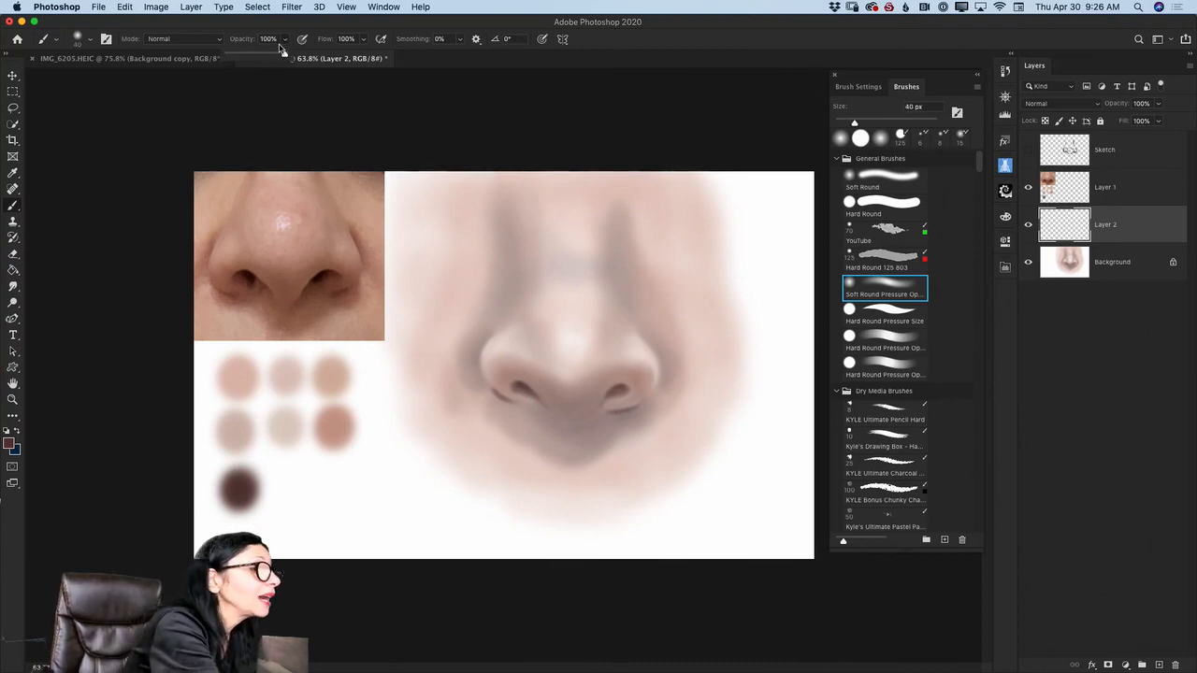
pyautogui.click(604, 409)
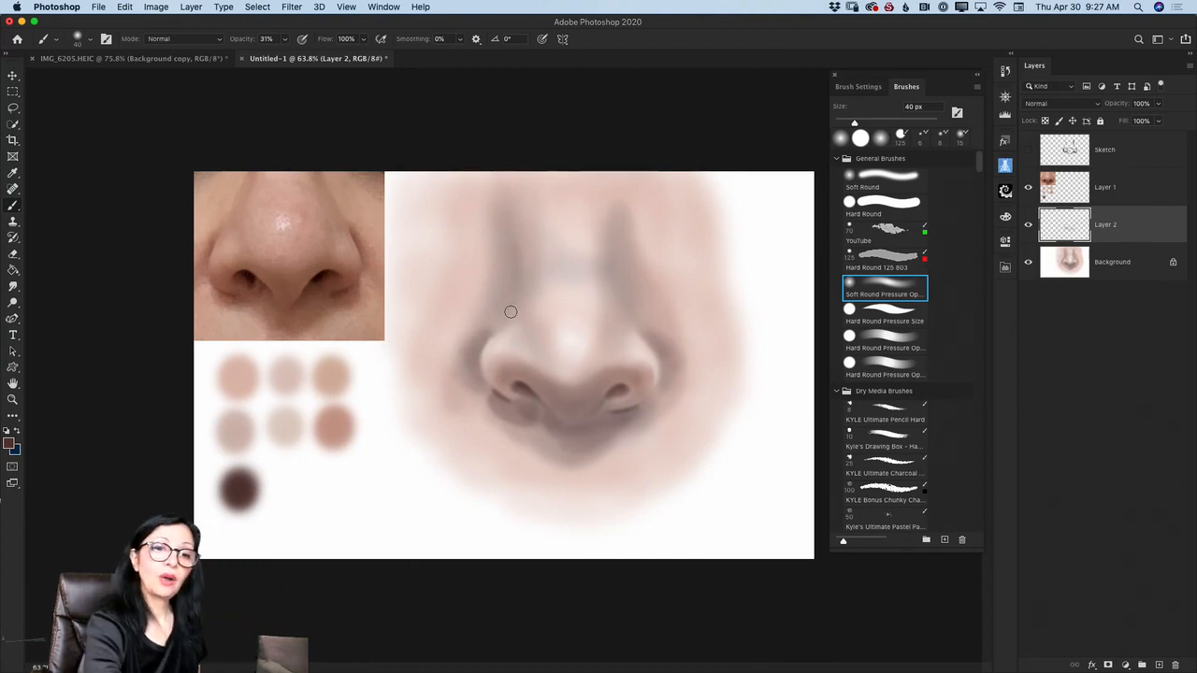
# - Lower the brown shadow layer's opacity slightly and merge it down into Background
pyautogui.click(1158, 104)
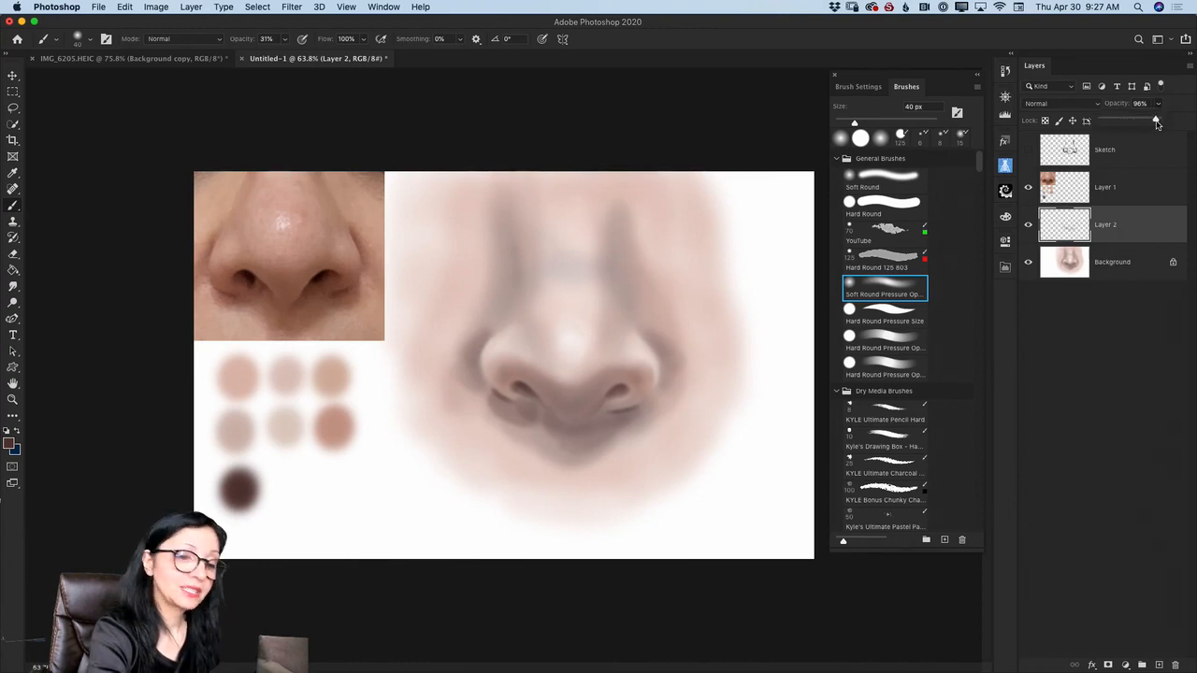
pyautogui.click(1187, 65)
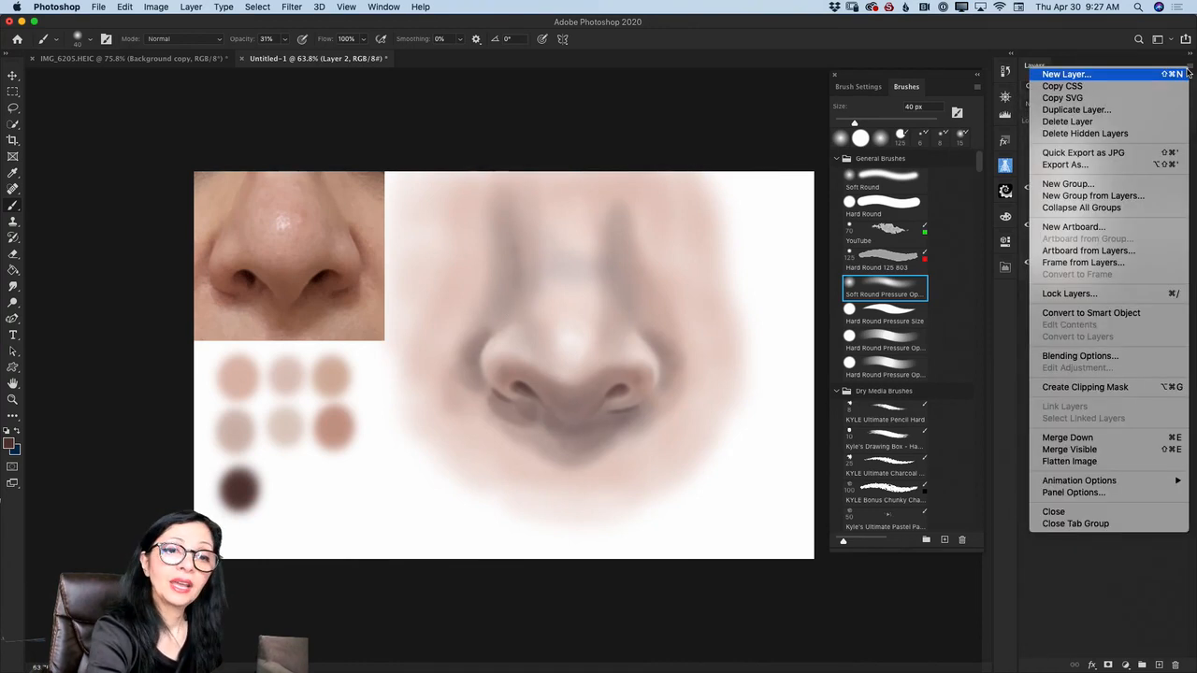
pyautogui.click(1083, 437)
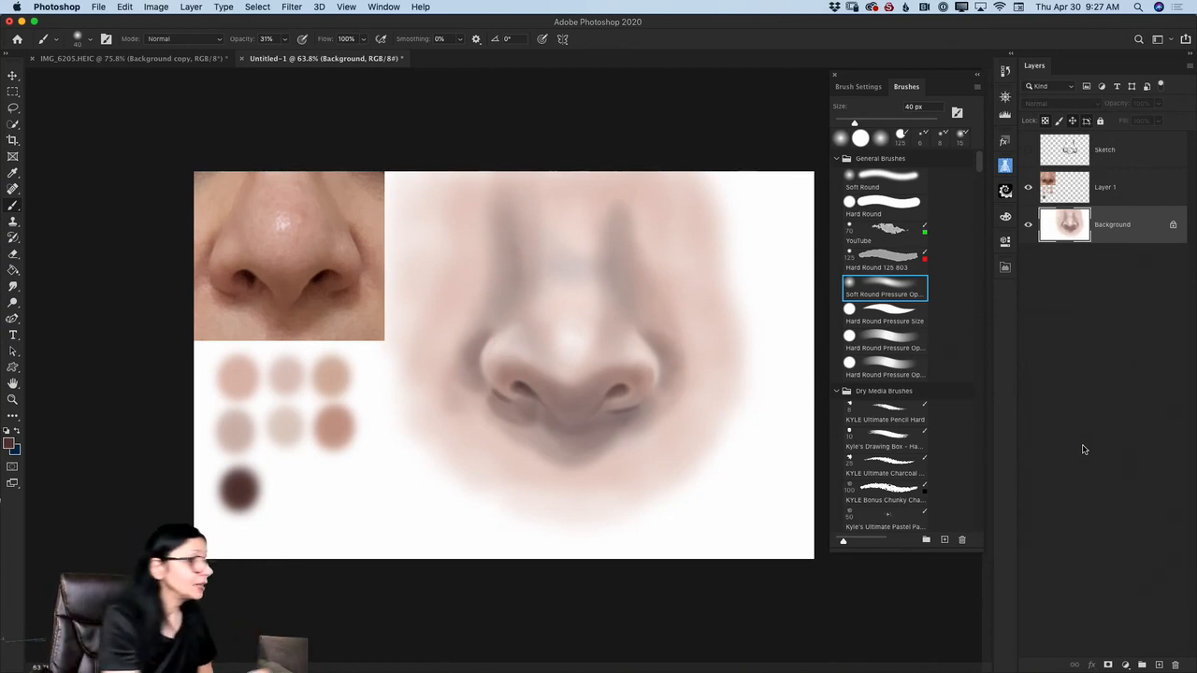
# - Switch to the Mixer Brush, enlarge it, and blend the brown shadows under the nostrils into the skin
pyautogui.rightClick(13, 206)
pyautogui.click(84, 240)
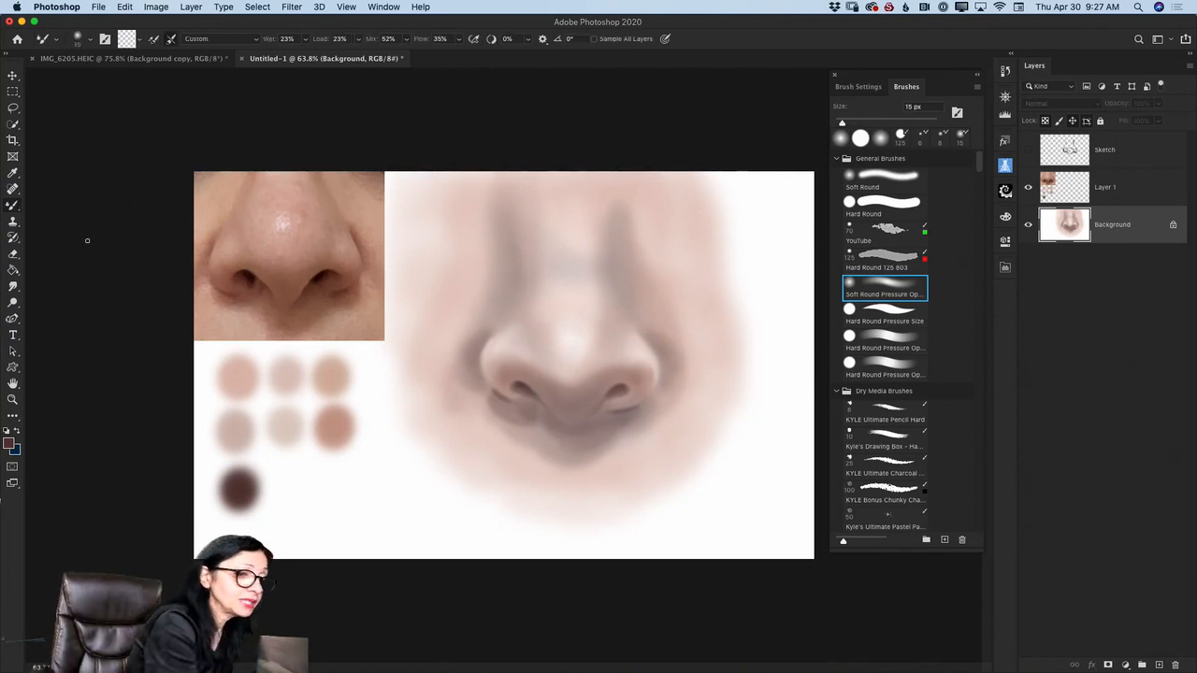
pyautogui.press(']')
pyautogui.press(']')
pyautogui.press(']')
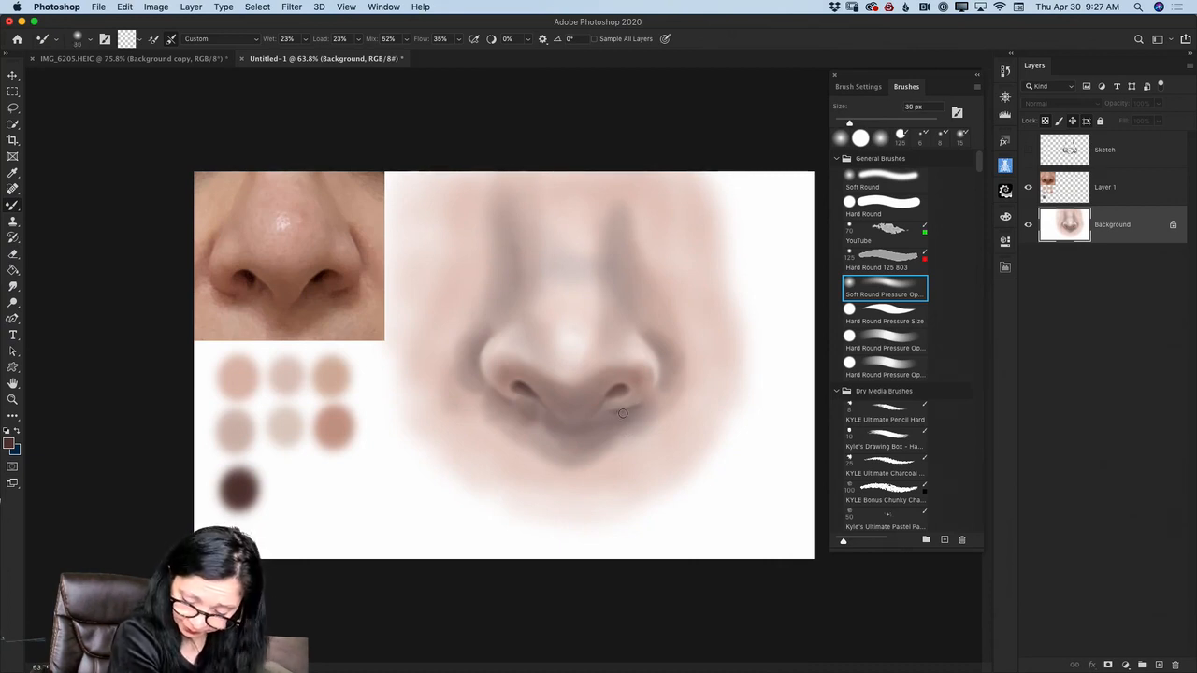
# - Refine the under-nose shadow and wing edges with the Mixer Brush, working from 10 px up to 70 px
pyautogui.press('[')
pyautogui.press('[')
pyautogui.press('[')
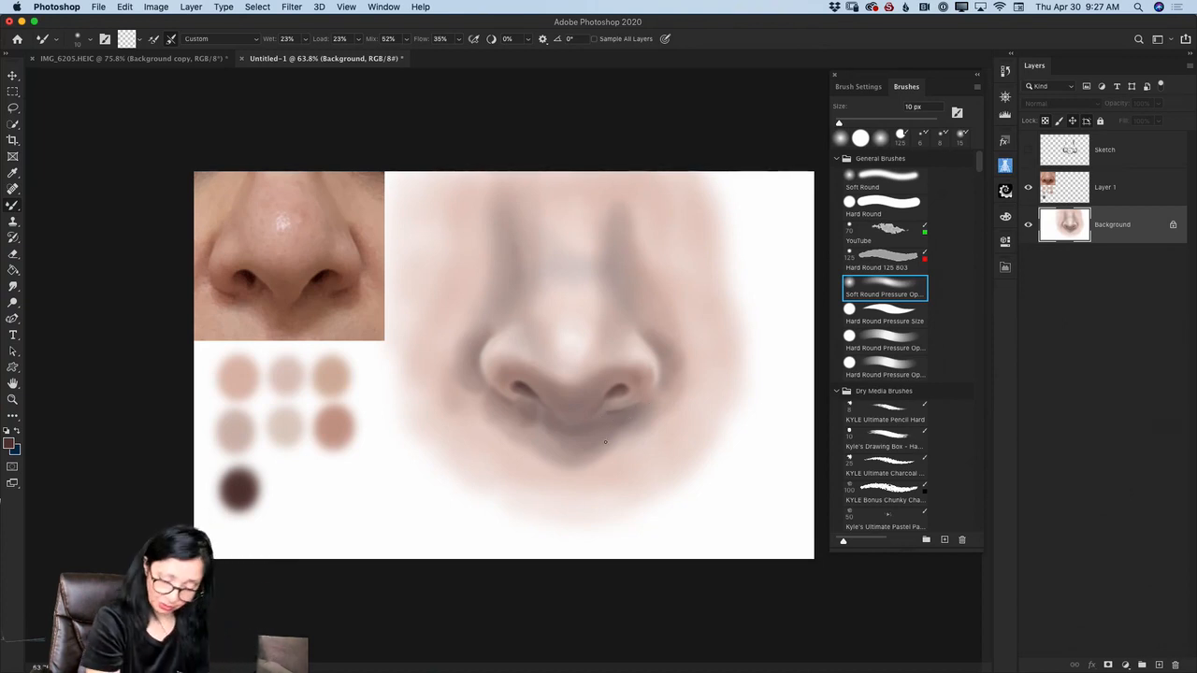
pyautogui.press(']')
pyautogui.press(']')
pyautogui.press(']')
pyautogui.press(']')
pyautogui.press(']')
pyautogui.press(']')
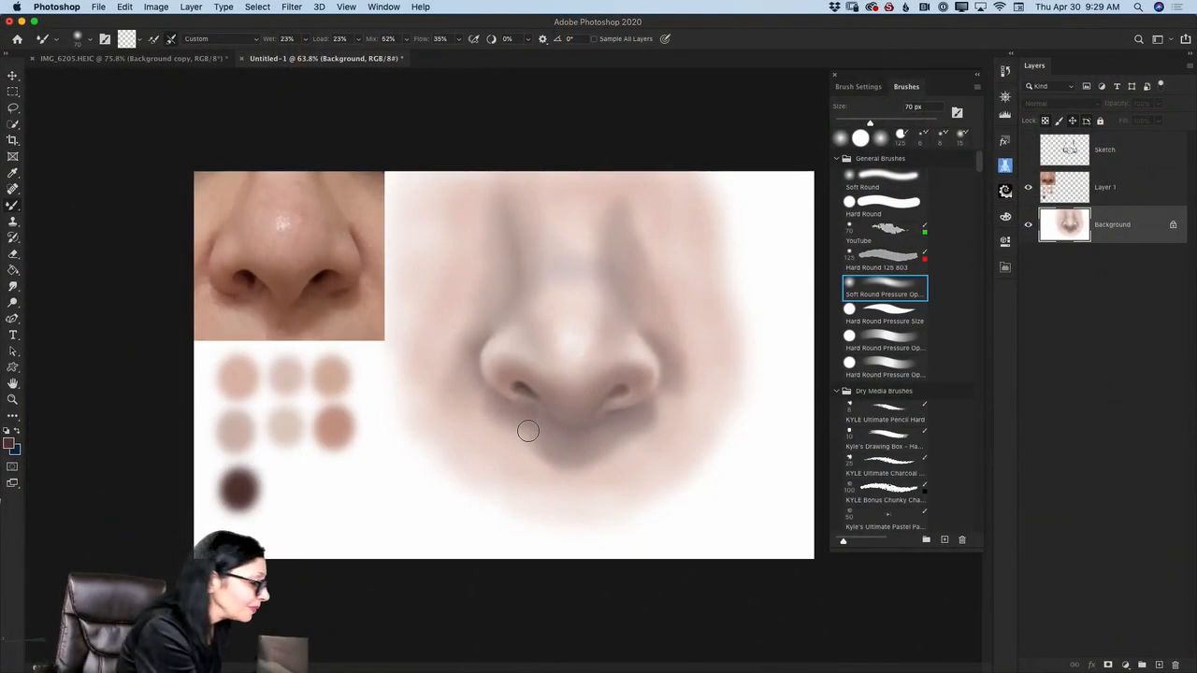
# - Set the foreground color to #180b0a and deepen the nostrils and wing creases with a 10 px Brush at 31% opacity
pyautogui.click(9, 443)
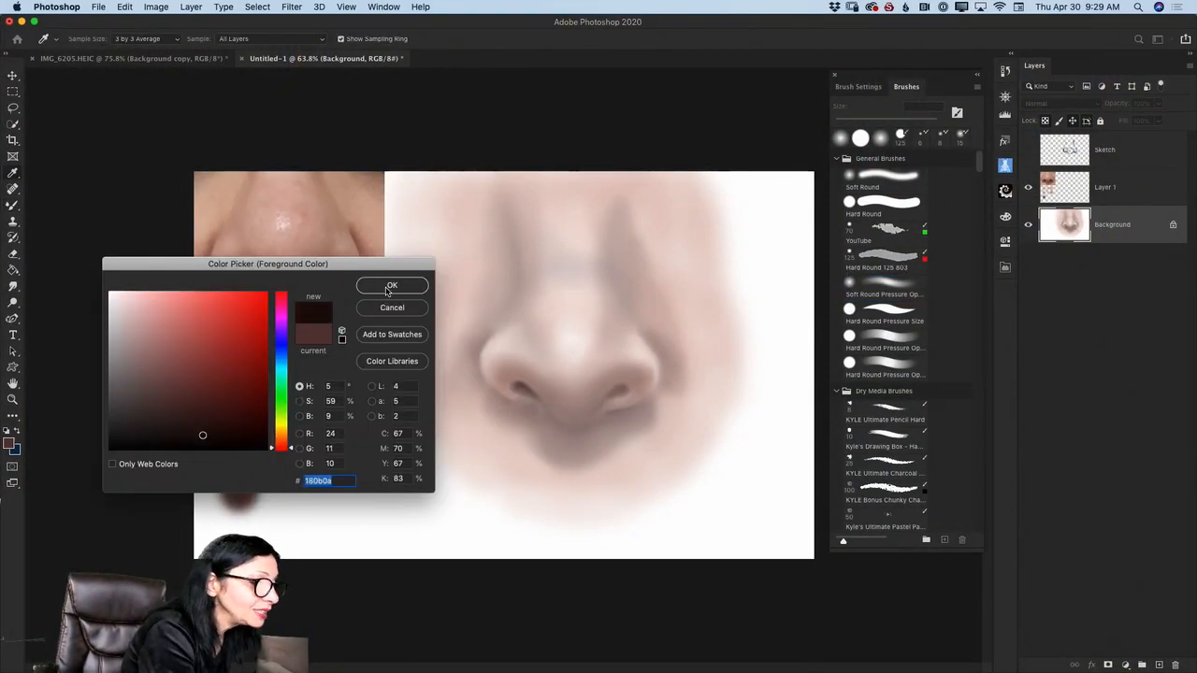
pyautogui.click(392, 285)
pyautogui.moveTo(9, 206); pyautogui.dragTo(54, 203)
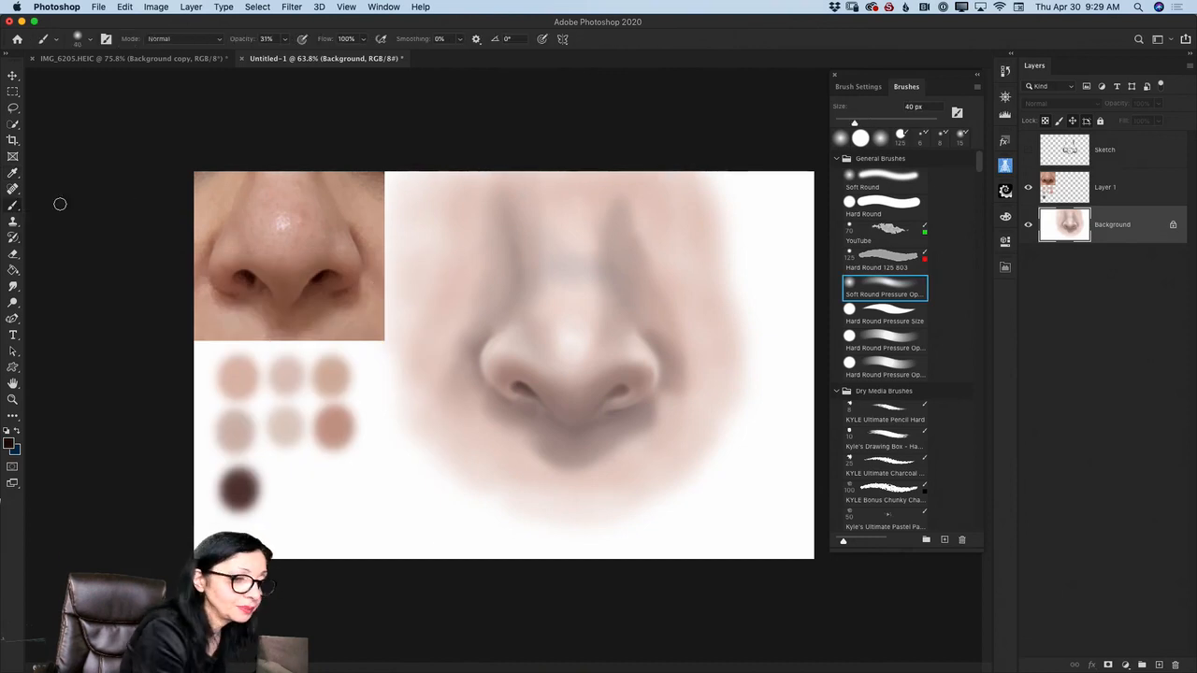
pyautogui.press('[')
pyautogui.press('[')
pyautogui.press('[')
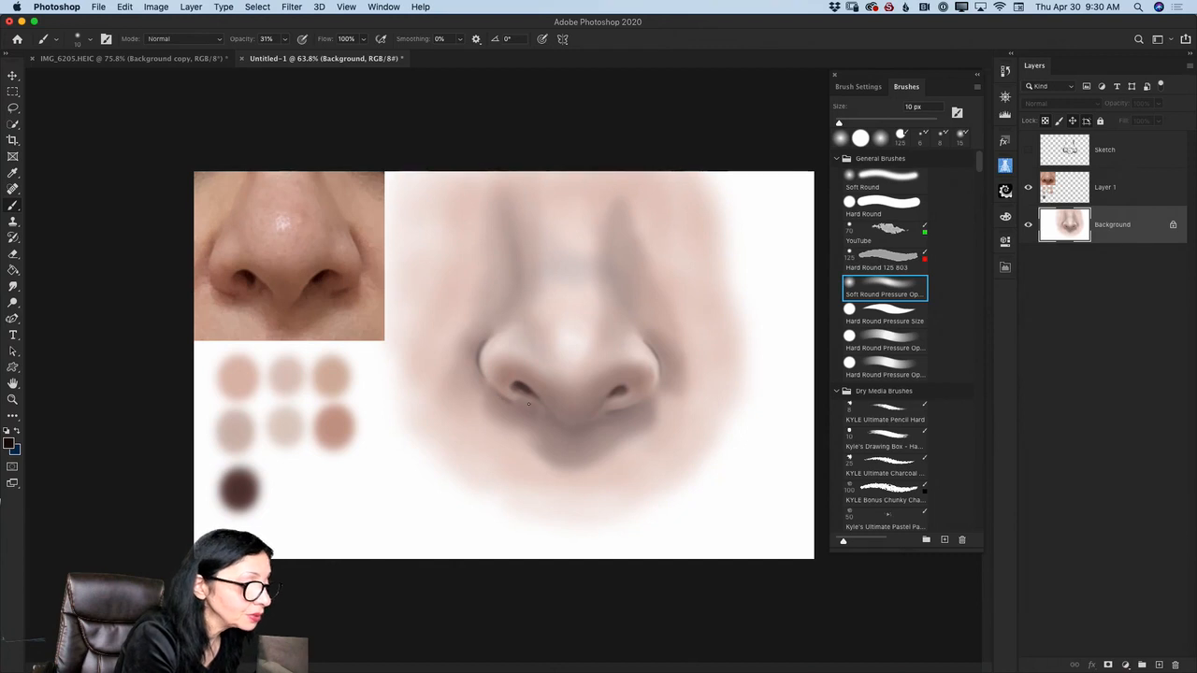
# - Blend the dark accents along the nostril wing creases with the Mixer Brush reduced to 30 px
pyautogui.rightClick(13, 204)
pyautogui.click(56, 241)
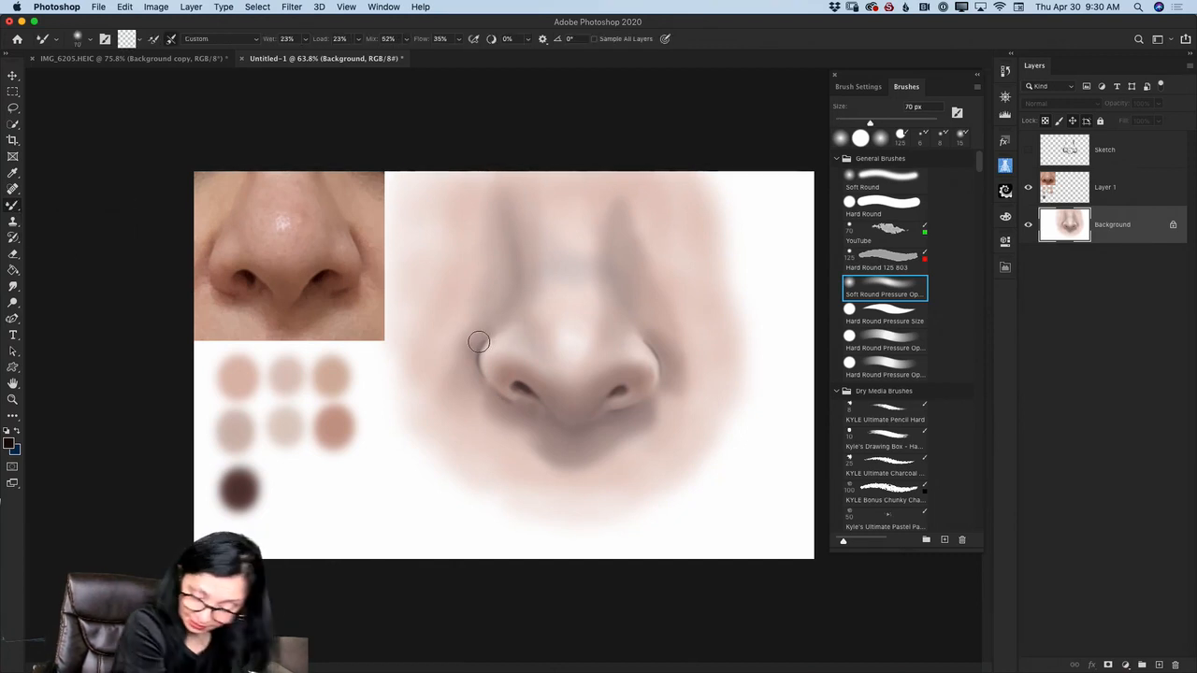
pyautogui.press('[')
pyautogui.press('[')
pyautogui.press('[')
pyautogui.press('[')
pyautogui.press('[')
pyautogui.press('[')
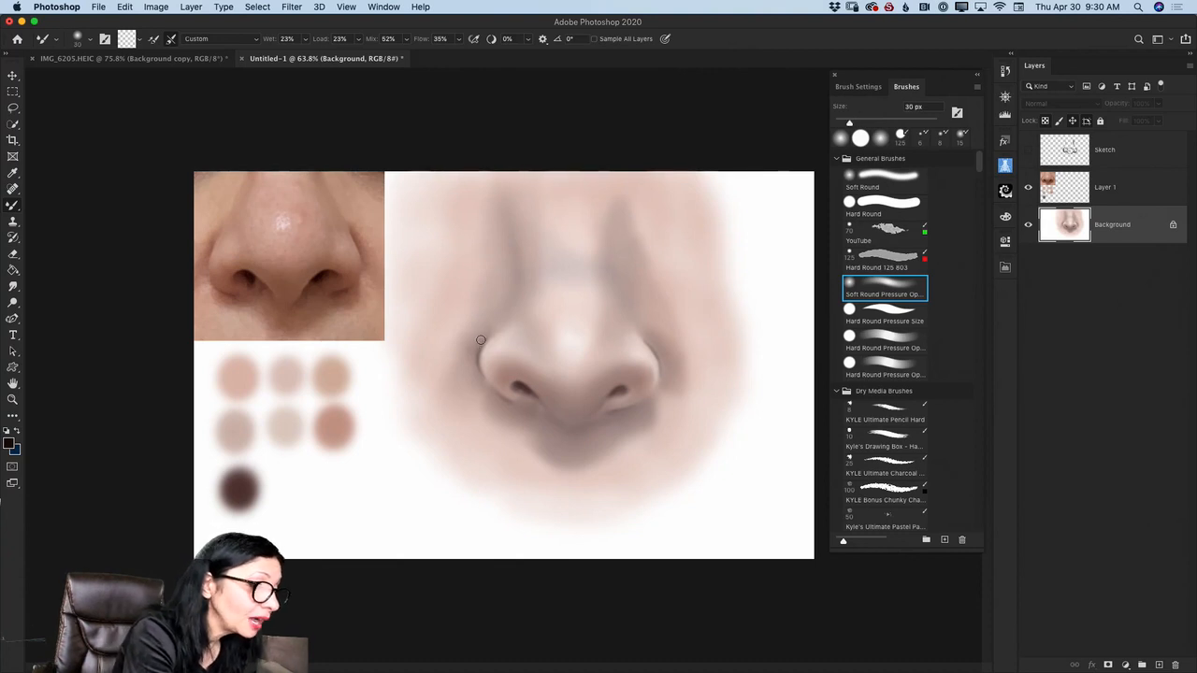